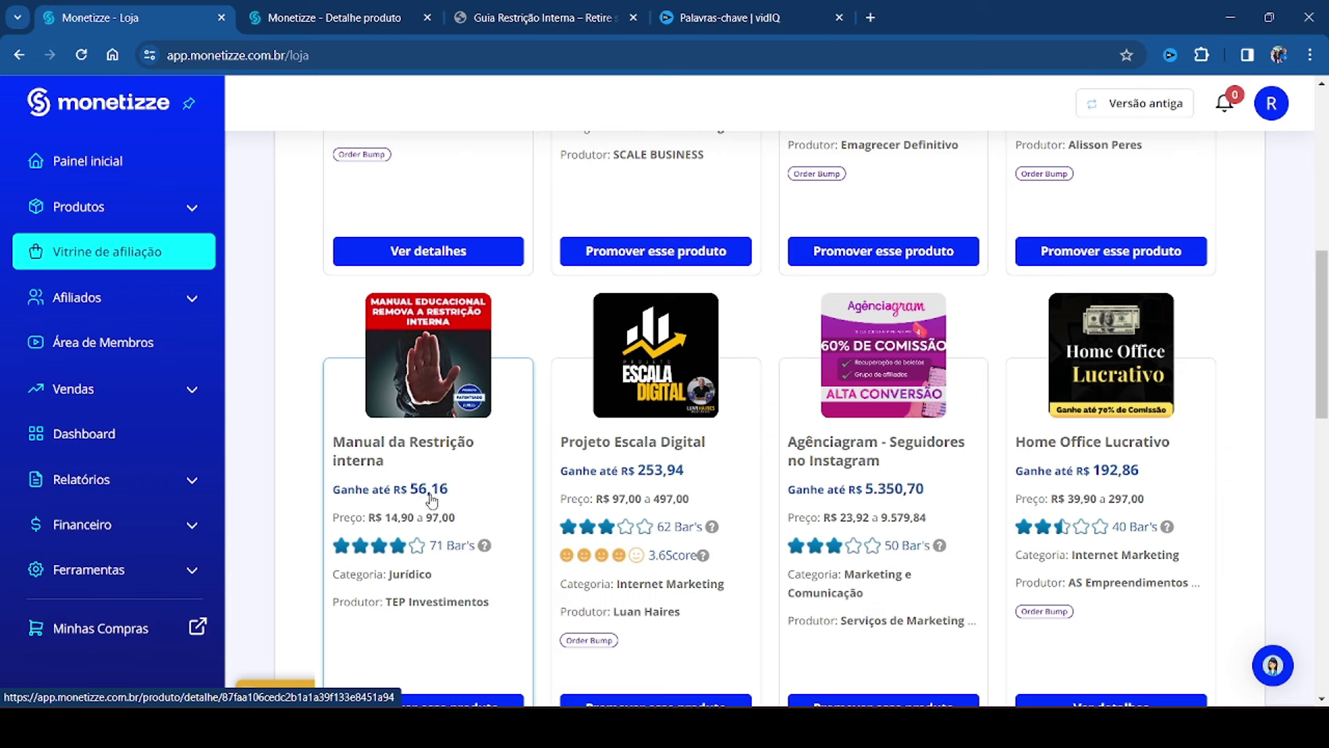
- Open the Manual da Restrição interna product details and examine its sales page from the headline to the discounted offer
scroll(425, 505, "down", 1)
left_click(348, 19)
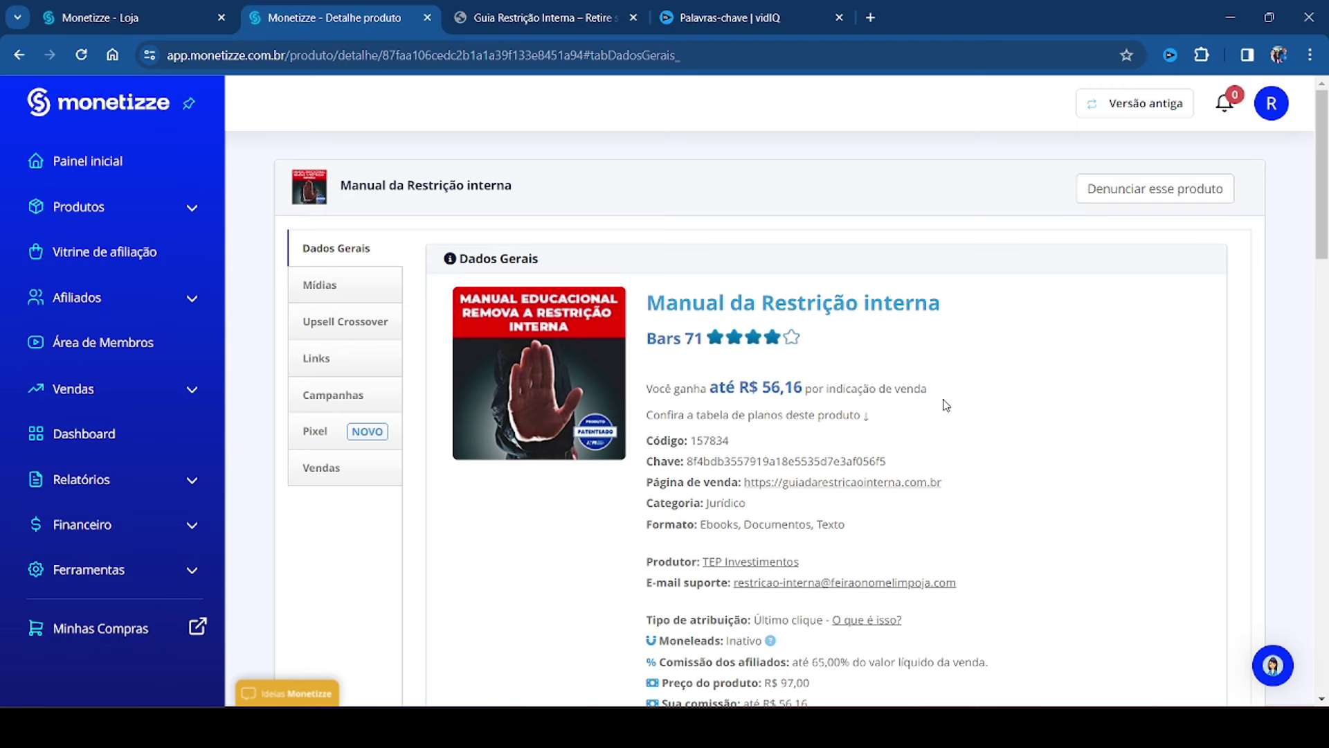
left_click(530, 19)
left_click_drag(1325, 120, 1326, 197)
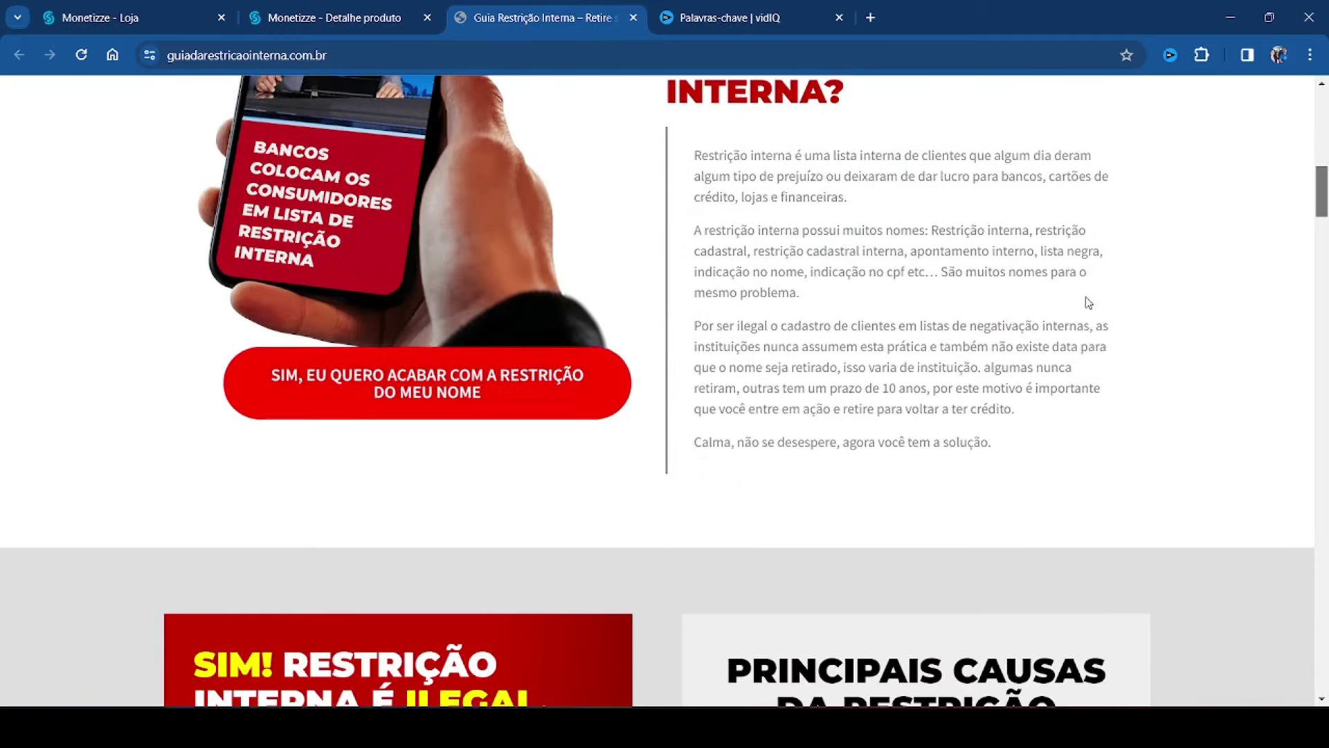
scroll(1084, 303, "up", 10)
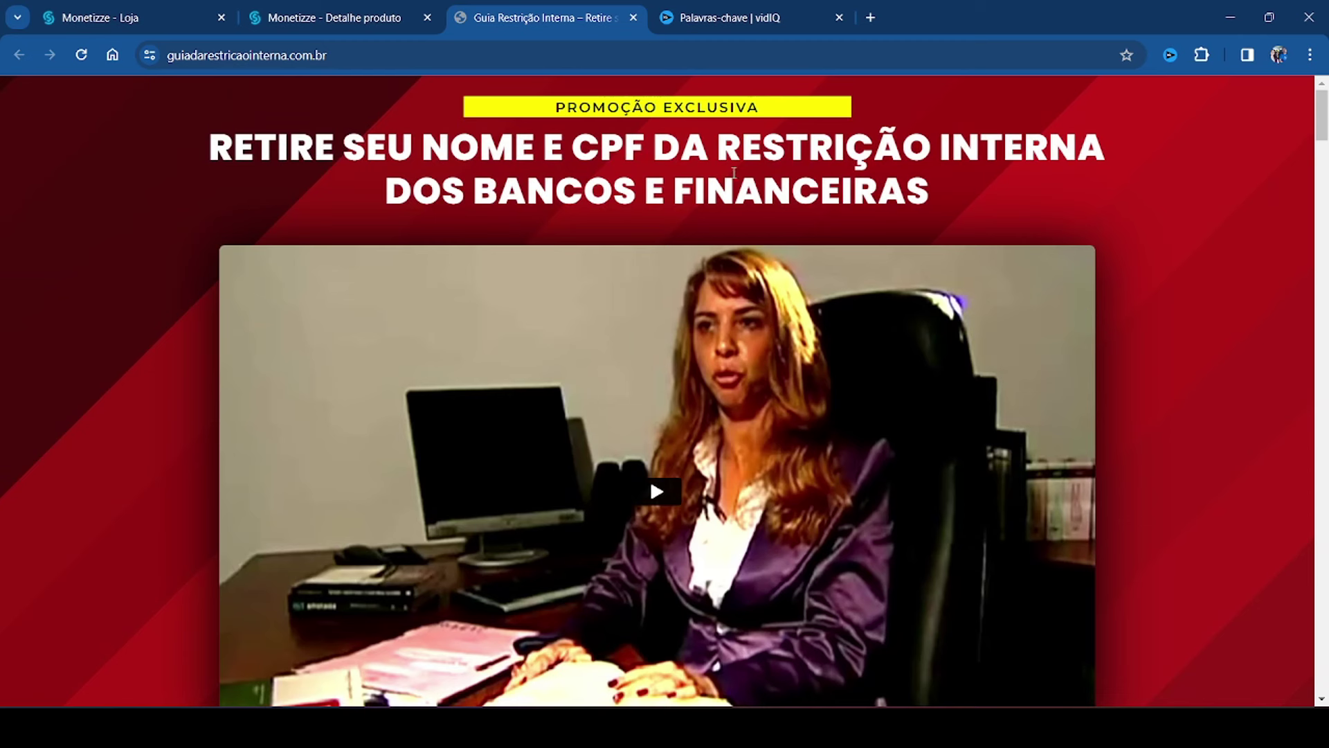
left_click_drag(1324, 124, 1263, 604)
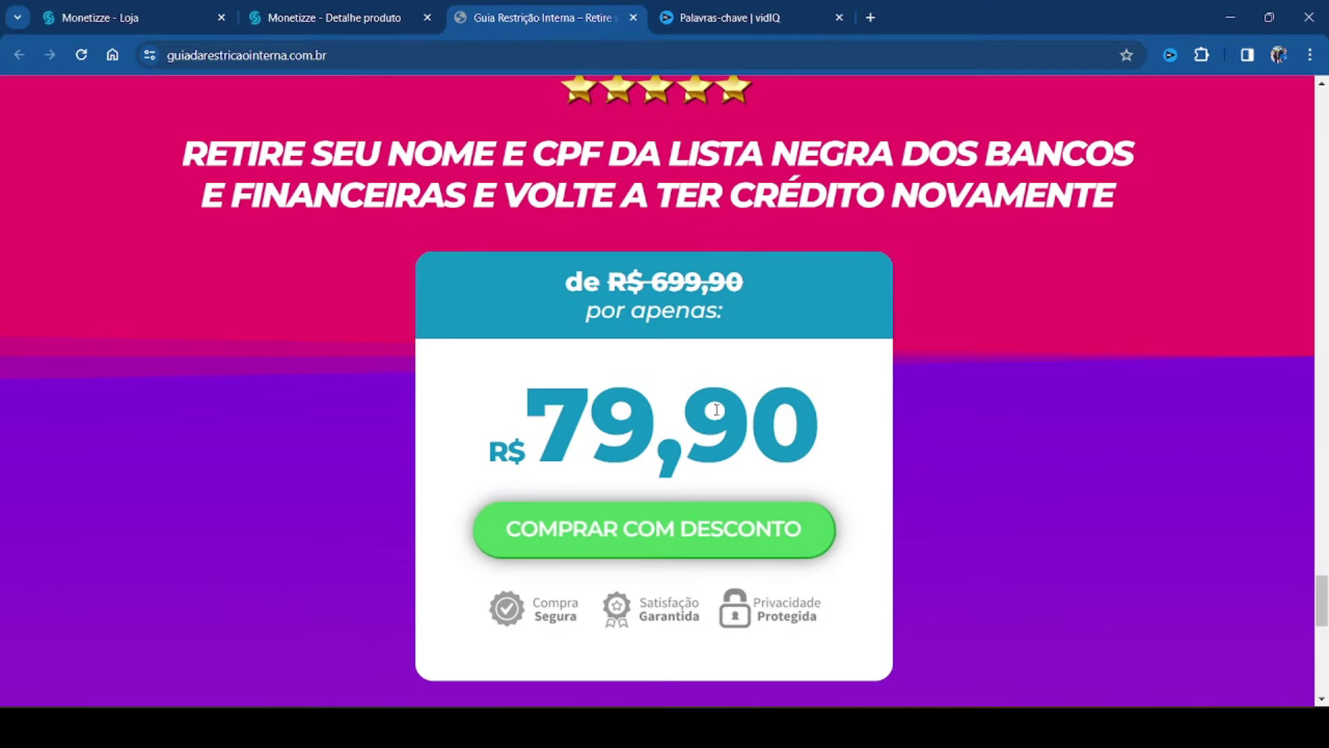
- Check the product's plan table on Monetizze, highlighting the price and commission of the R$ 79,90 plan
left_click(338, 18)
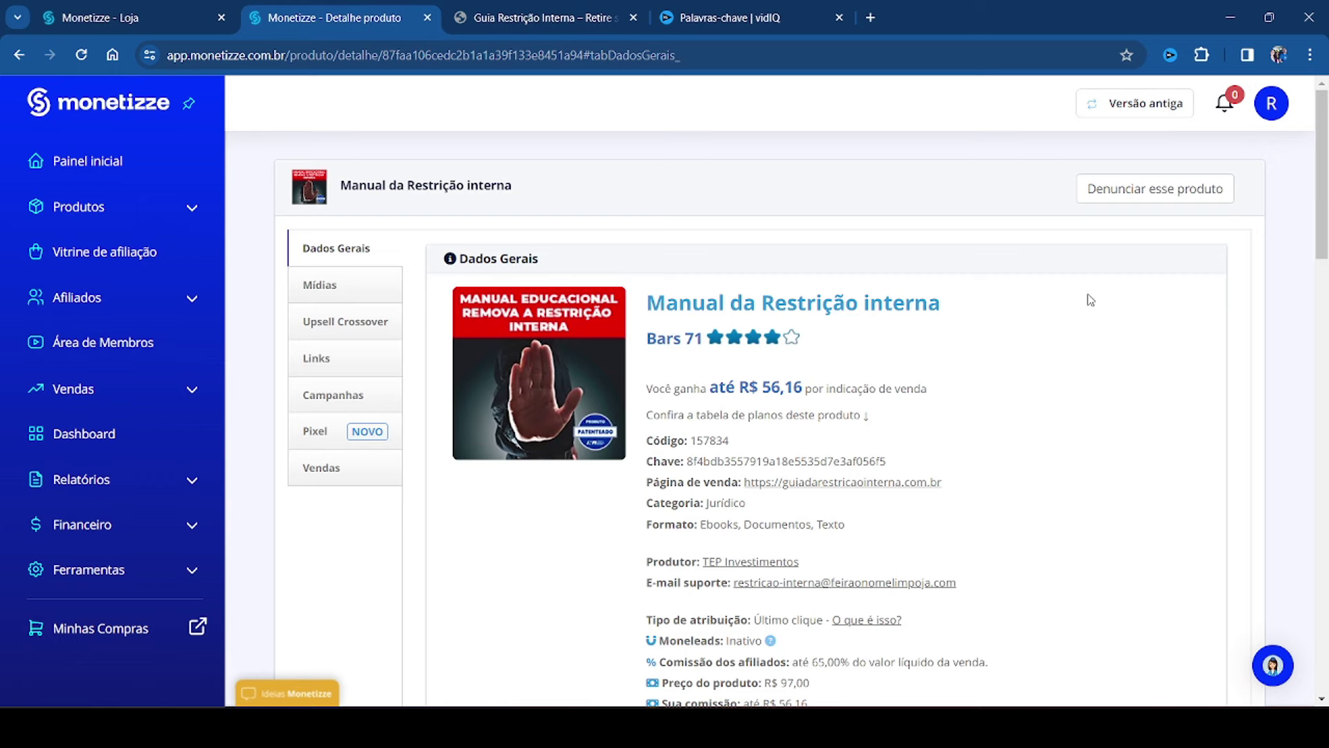
scroll(1090, 302, "down", 6)
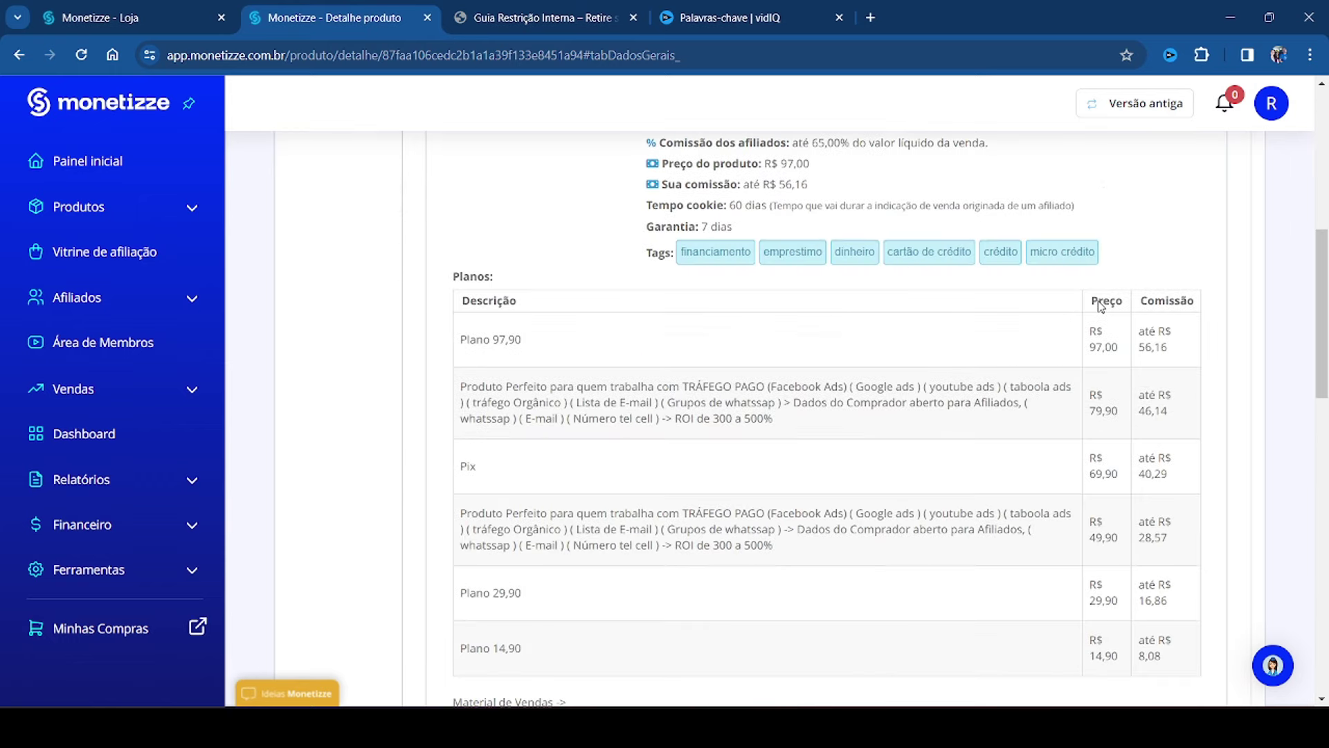
double_click(1104, 411)
left_click_drag(1175, 413, 1139, 413)
scroll(1217, 391, "up", 8)
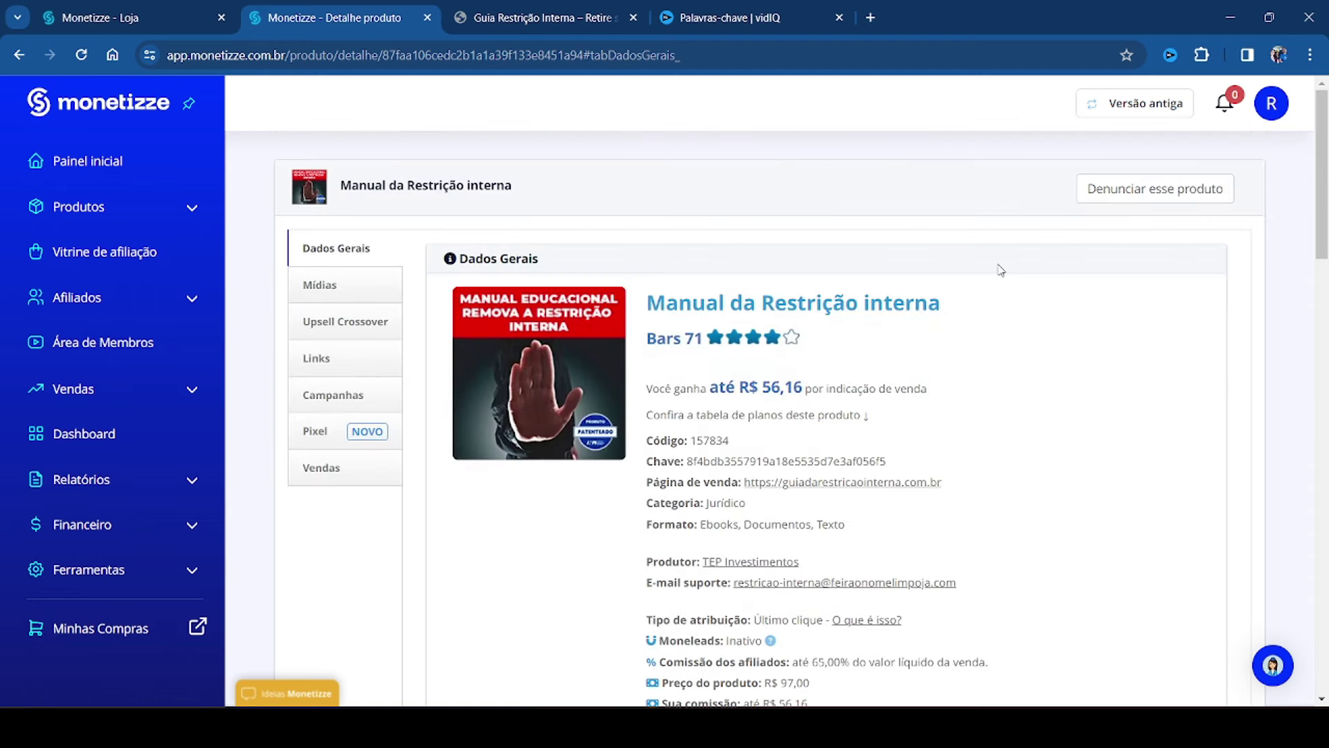
- Examine the product in the affiliate storefront, its related keywords in vidIQ and the bonuses on its sales page
left_click(164, 15)
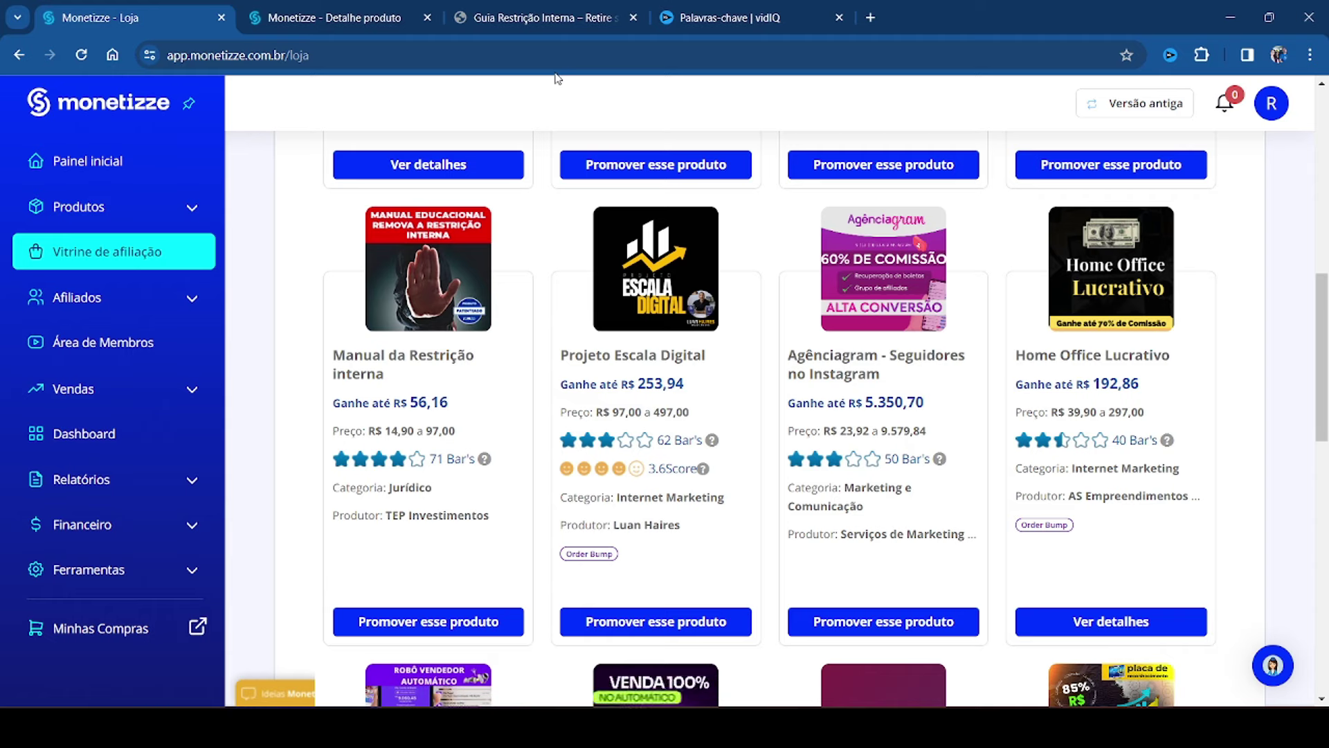
left_click(789, 24)
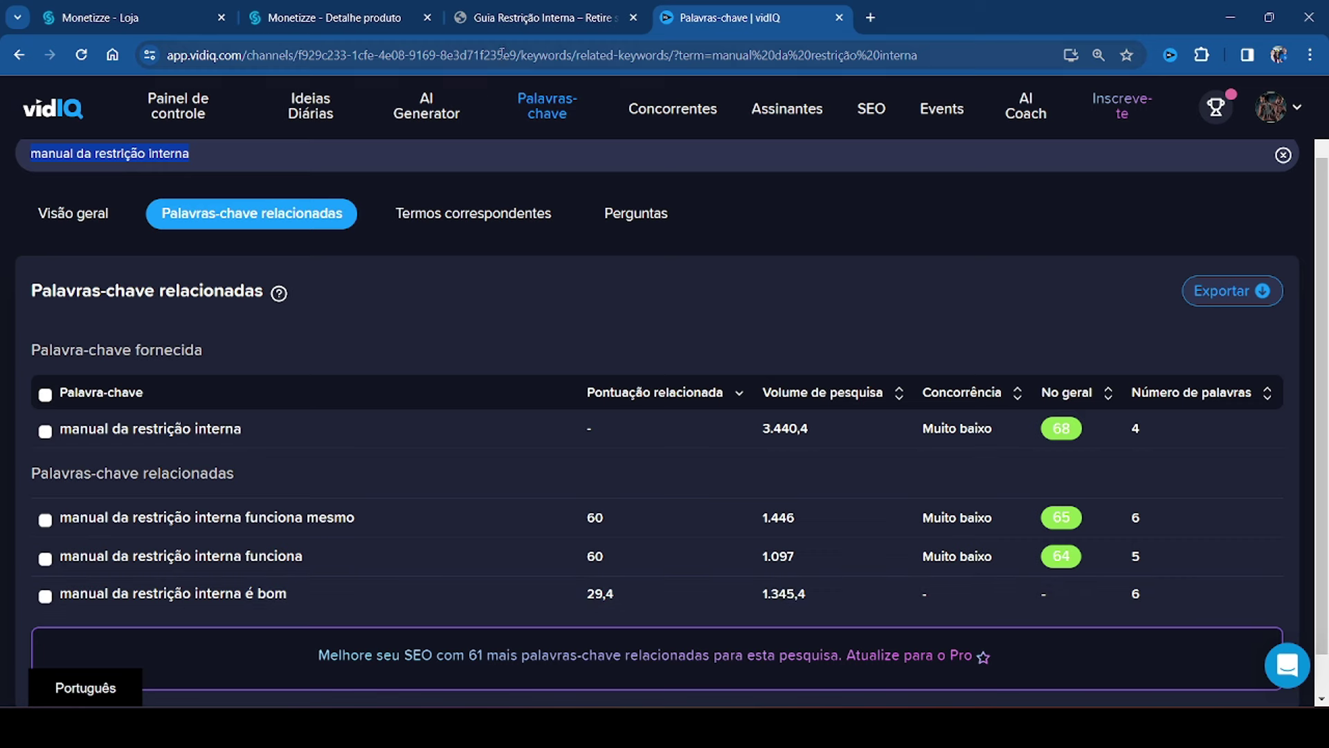
left_click(530, 18)
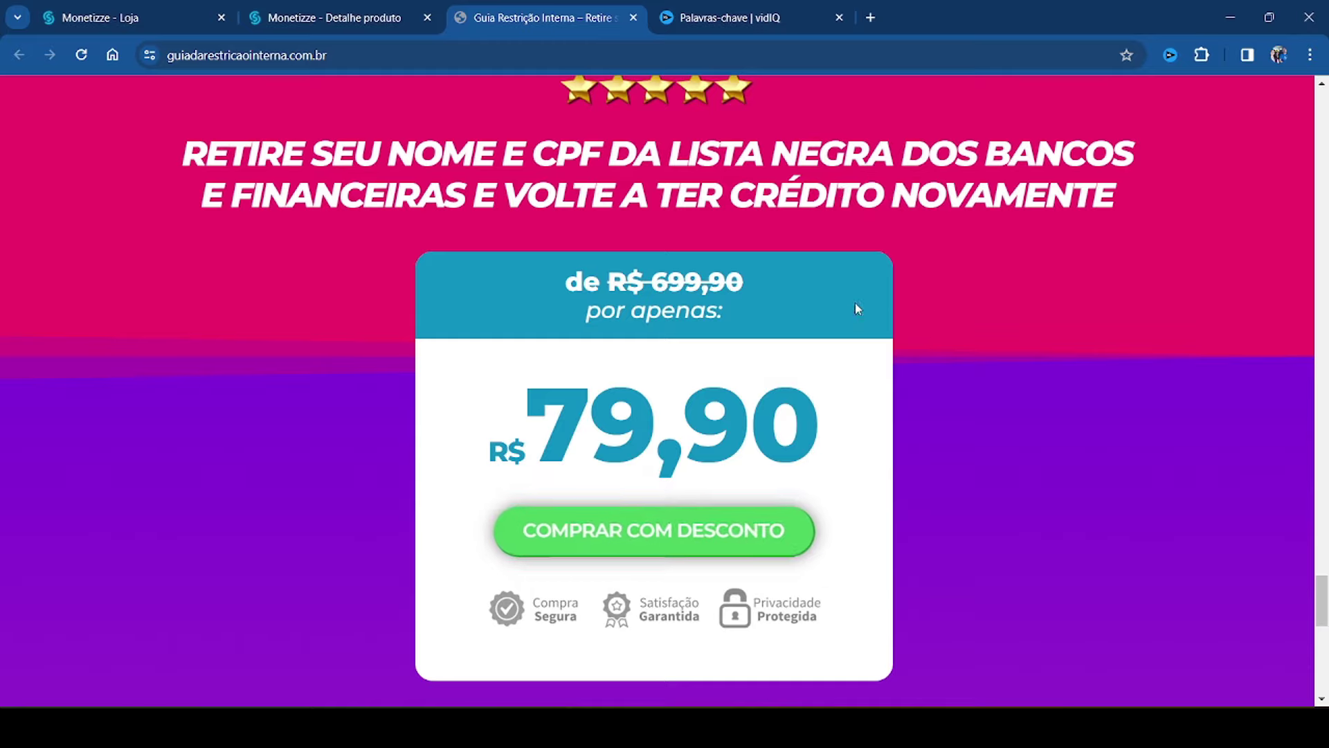
scroll(854, 301, "up", 7)
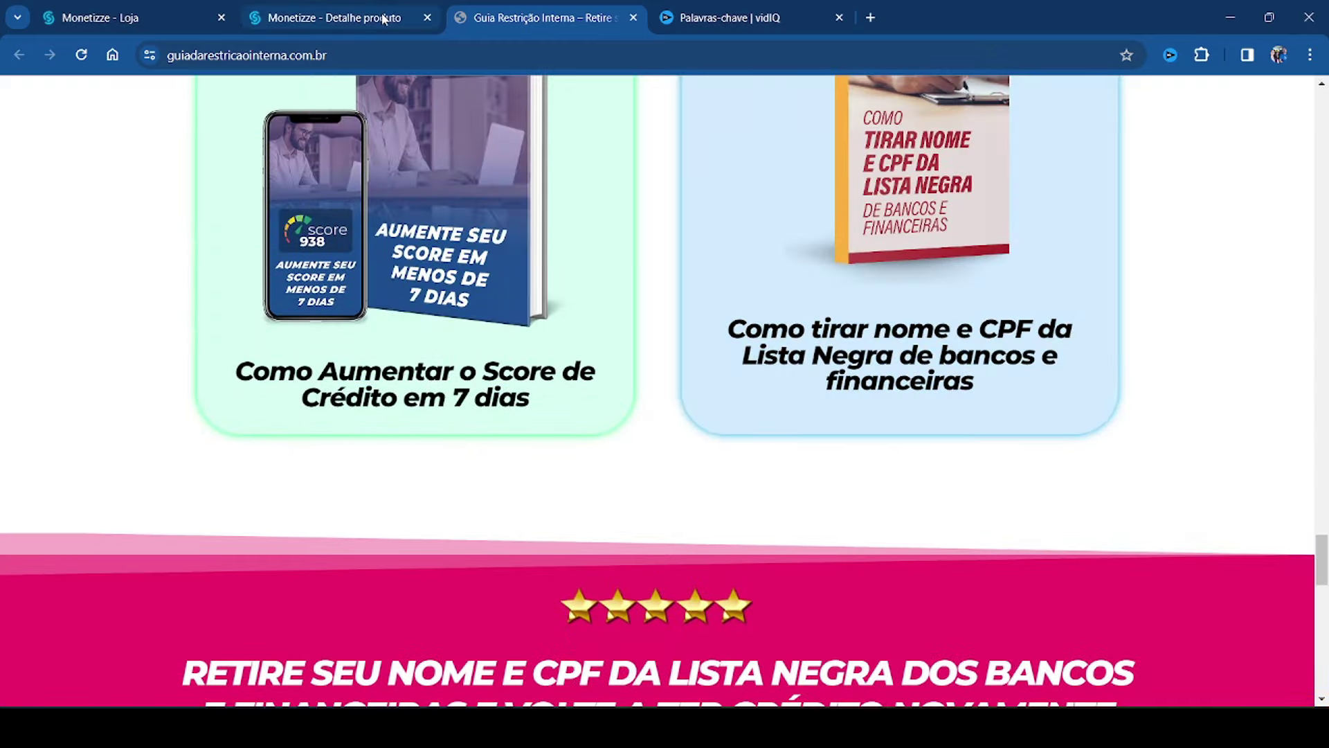
- Review the Manual da Restrição interna plans, prices and commissions again on the Monetizze product details page
left_click(384, 21)
scroll(1060, 513, "down", 6)
scroll(1059, 512, "down", 6)
scroll(1108, 470, "up", 4)
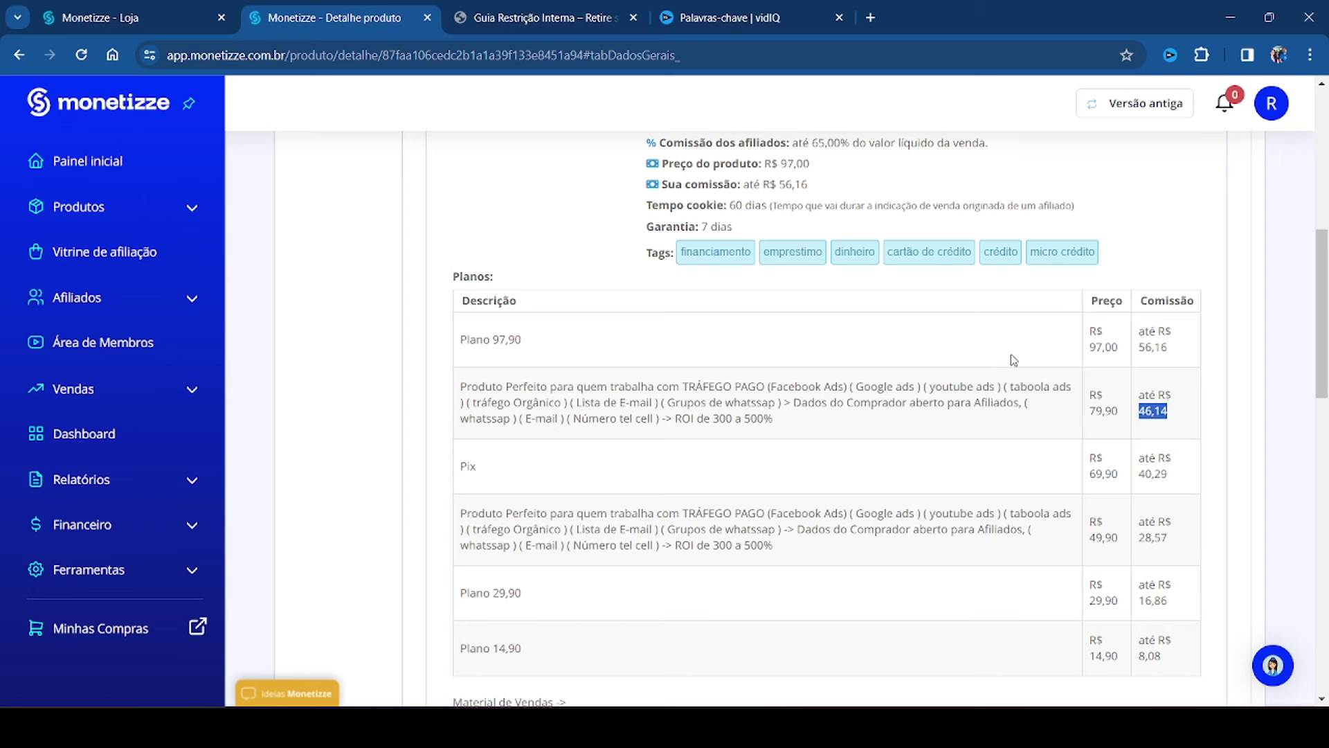
scroll(983, 367, "up", 8)
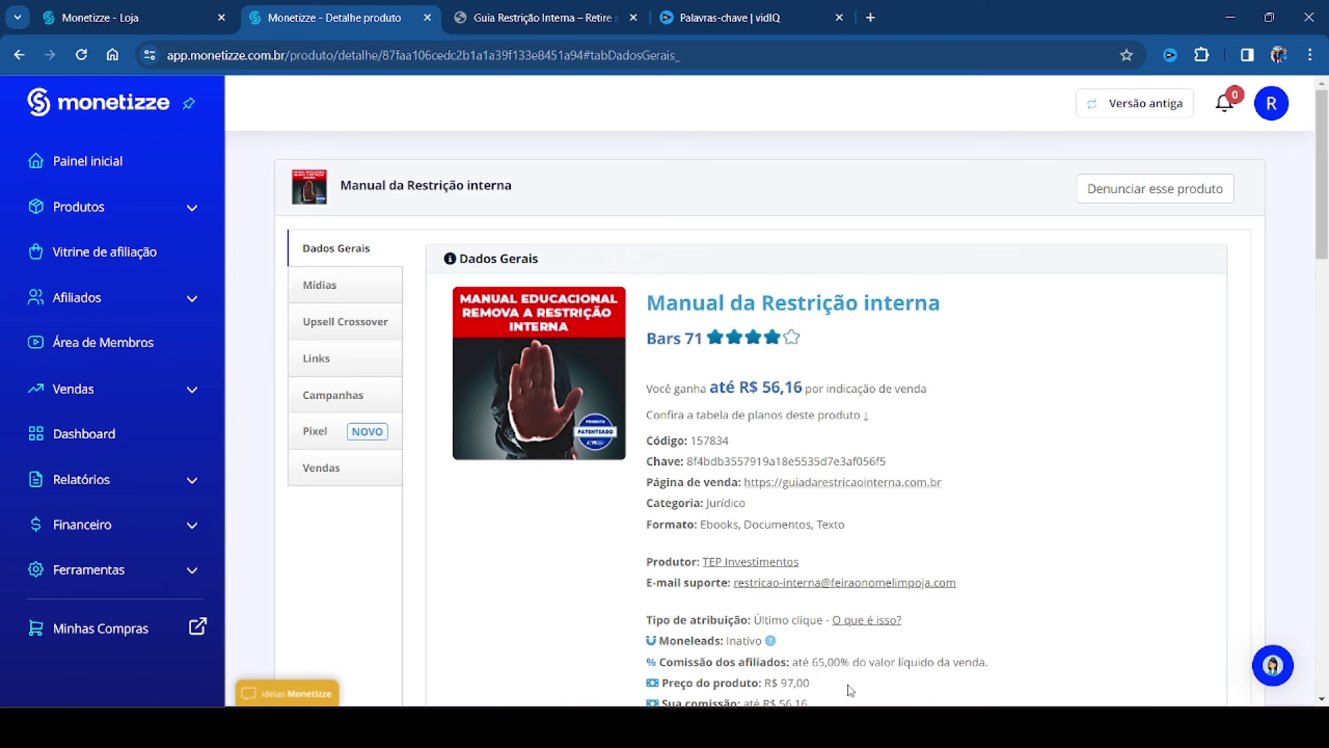
- Switch to Notepad and delete the "estrutura A.I.D.A (Atenção, Interesse, Desejo e Ação)" heading and the blank lines above the script
key("alt+Tab")
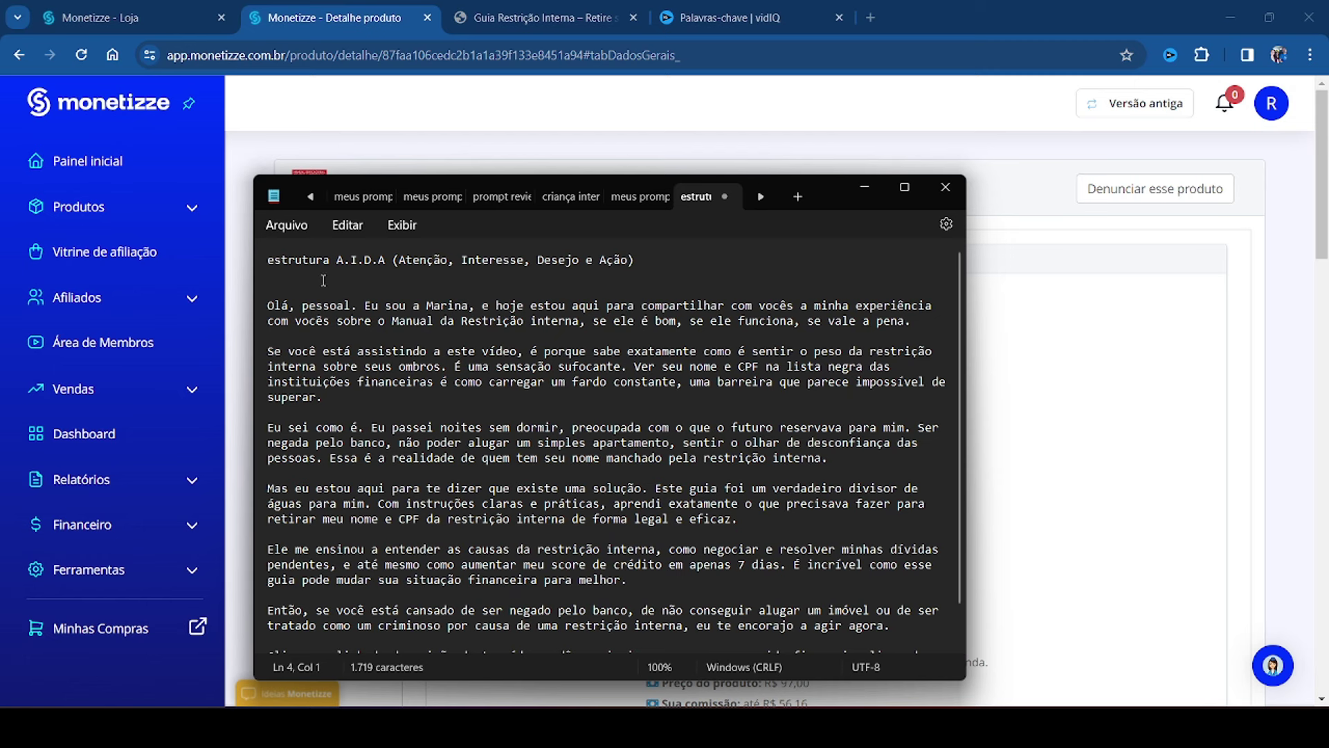
left_click_drag(267, 260, 331, 260)
left_click(397, 263)
left_click_drag(666, 263, 249, 266)
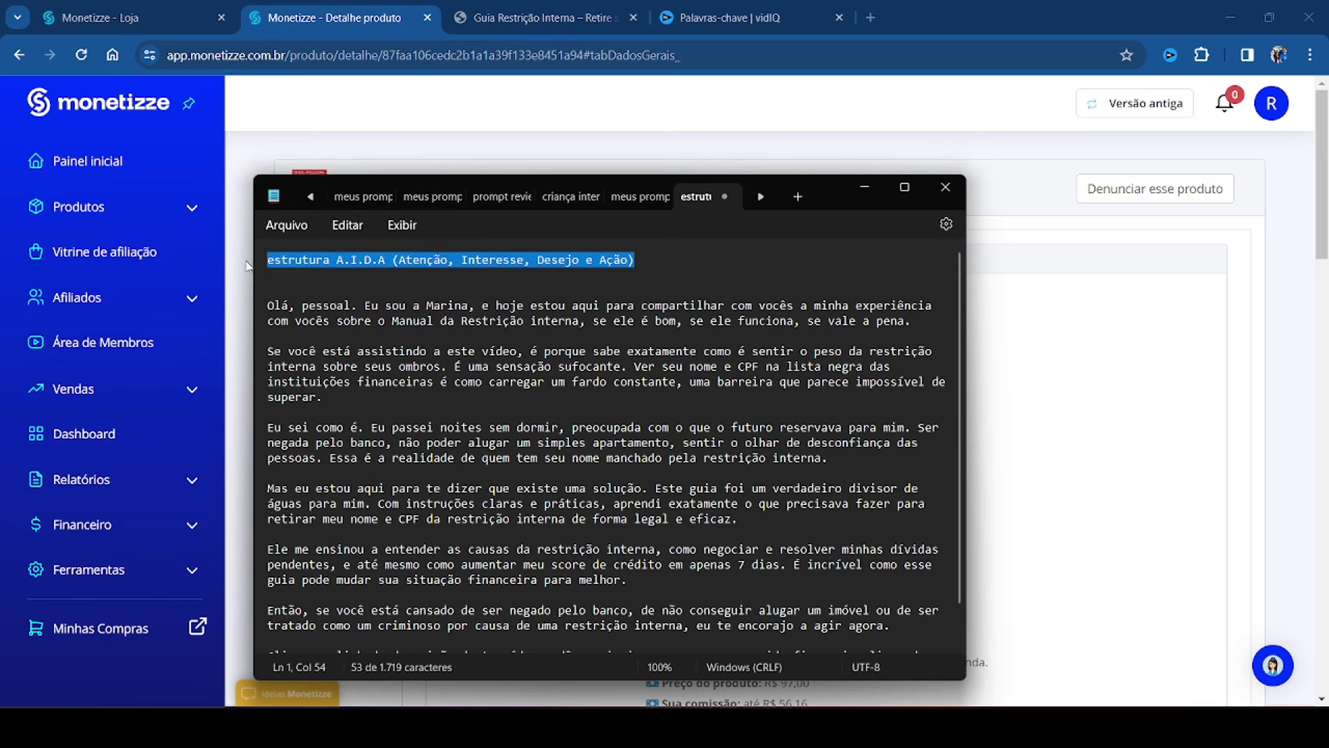
key("BackSpace")
key("Delete")
key("Delete")
key("Delete")
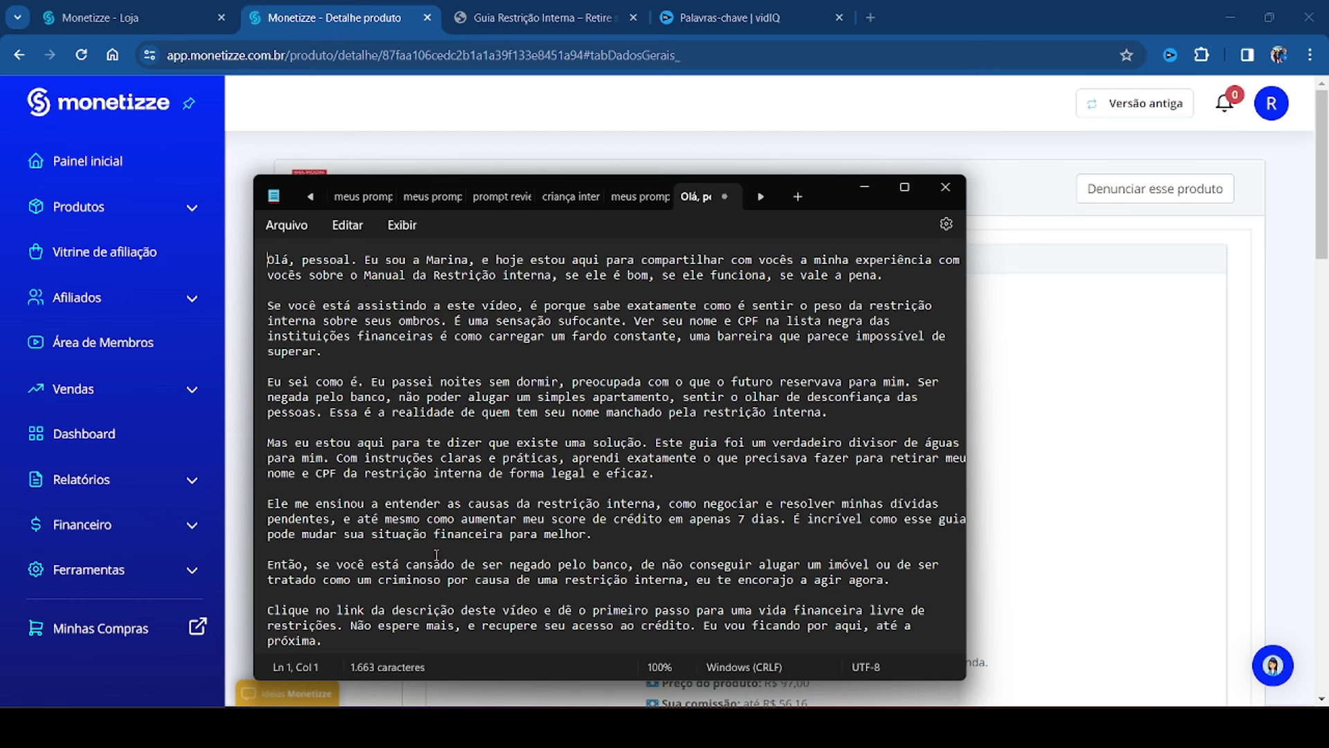
- Delete the repeated "com vocês" before "sobre o Manual da Restrição interna" in the script's opening paragraph
left_click(309, 274)
key("ctrl+BackSpace")
key("ctrl+BackSpace")
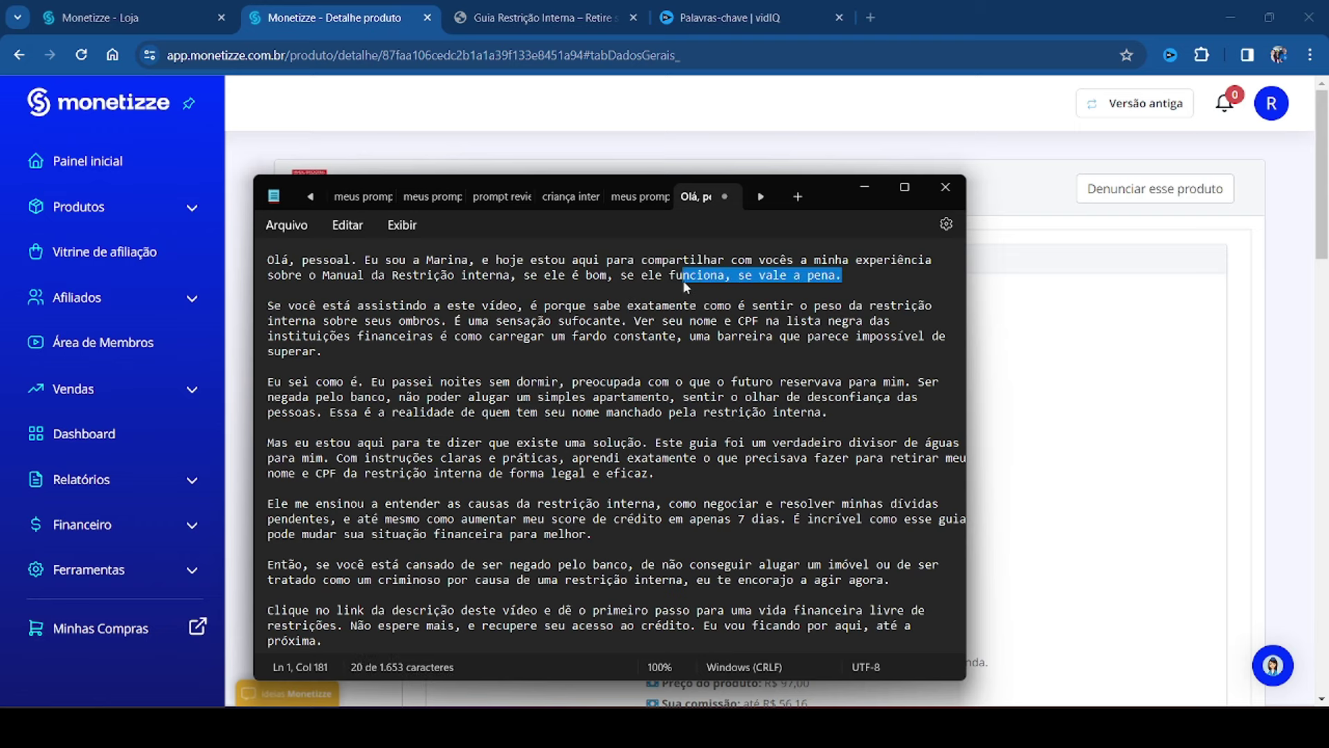
- Compare the opening paragraph's "se ele é bom, se ele funciona, se vale a pena" wording with the related keywords in vidIQ
left_click_drag(864, 277, 509, 279)
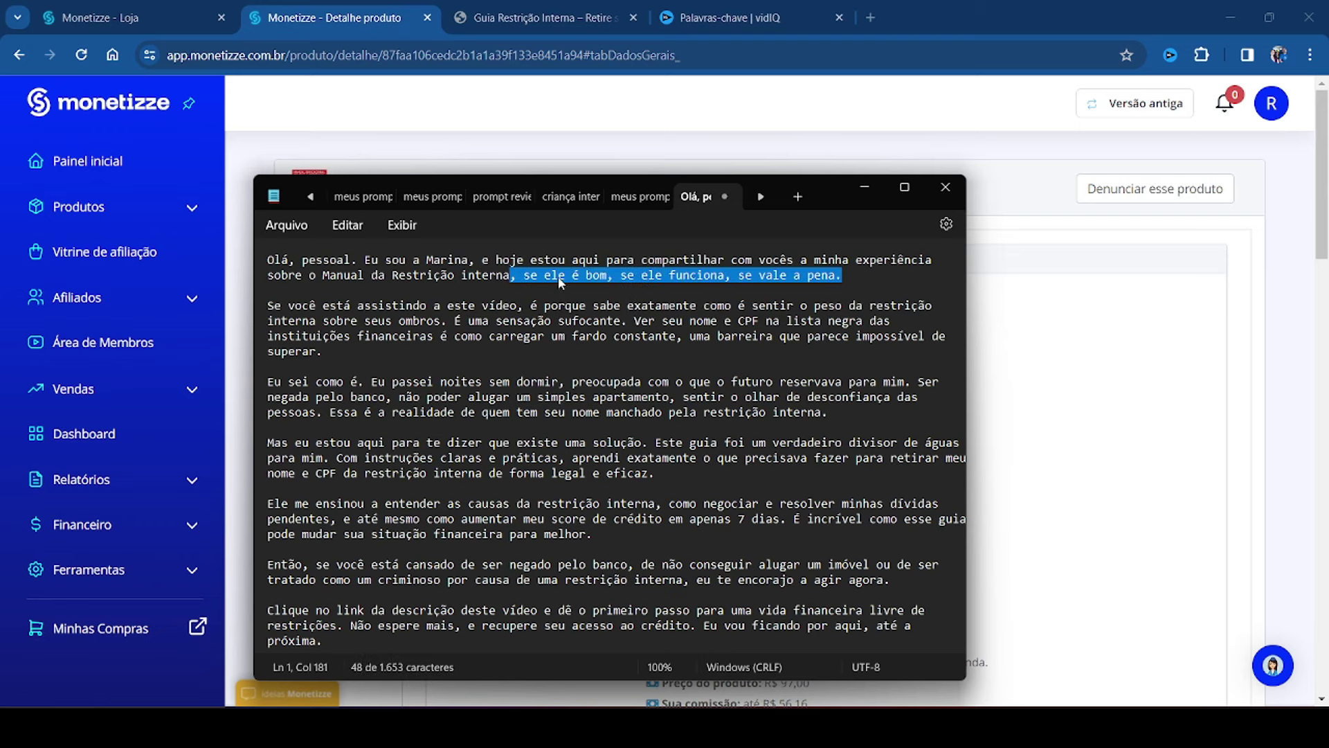
left_click(681, 25)
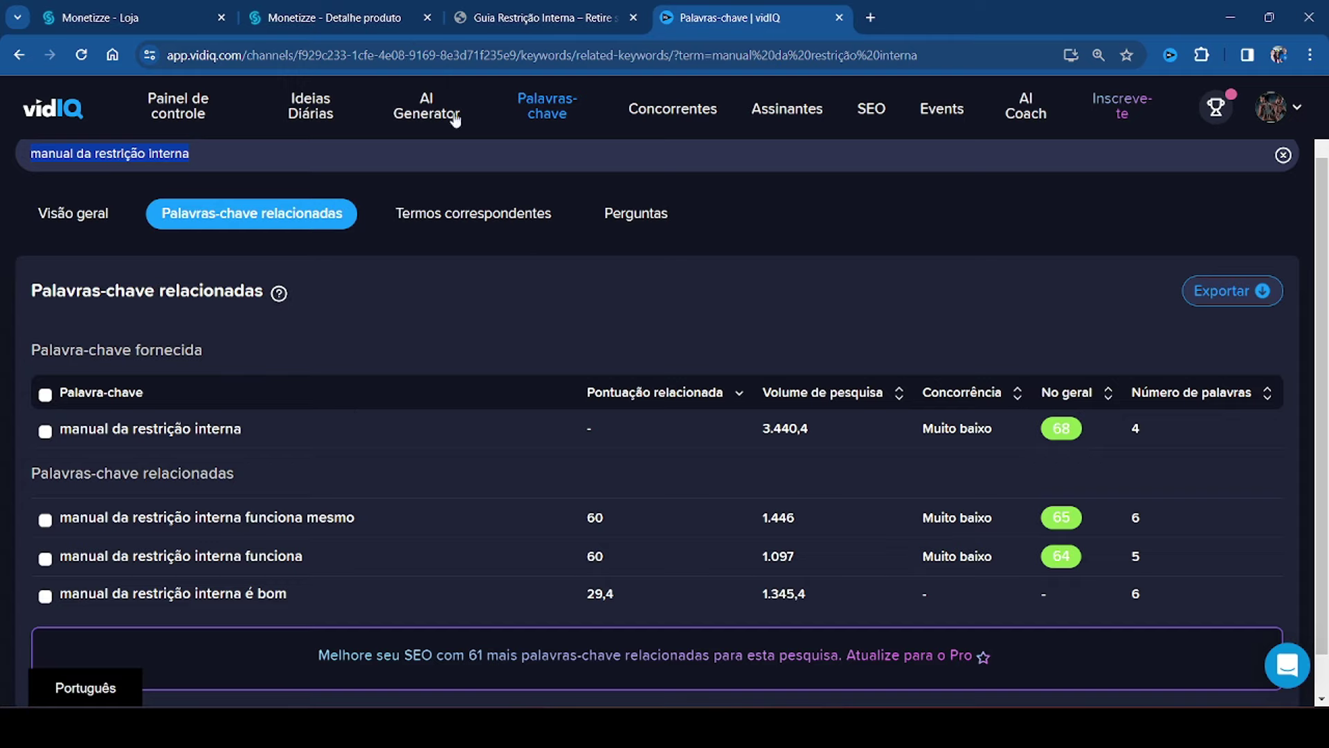
left_click(436, 26)
key("alt+Tab")
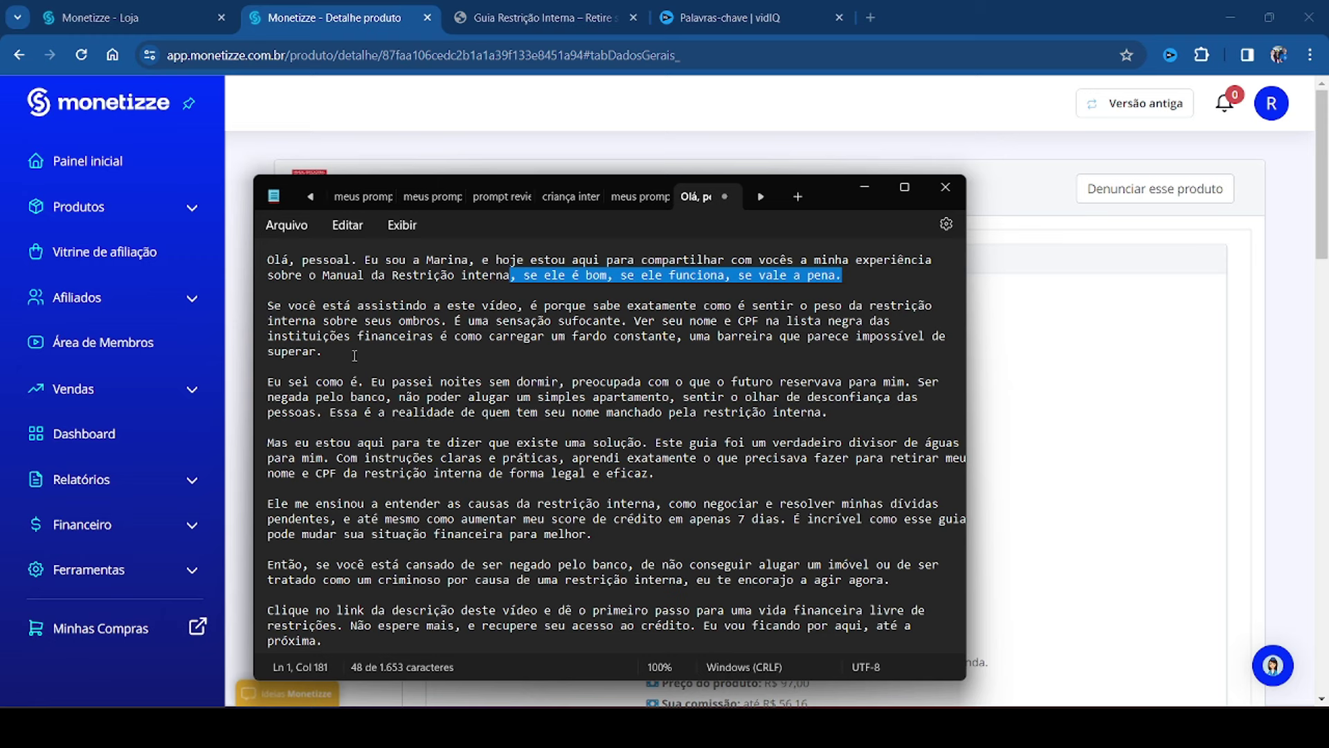
- Review the script body, highlighting the passages on the restriction's burden, its consequences and what the guide teaches
left_click_drag(354, 356, 269, 320)
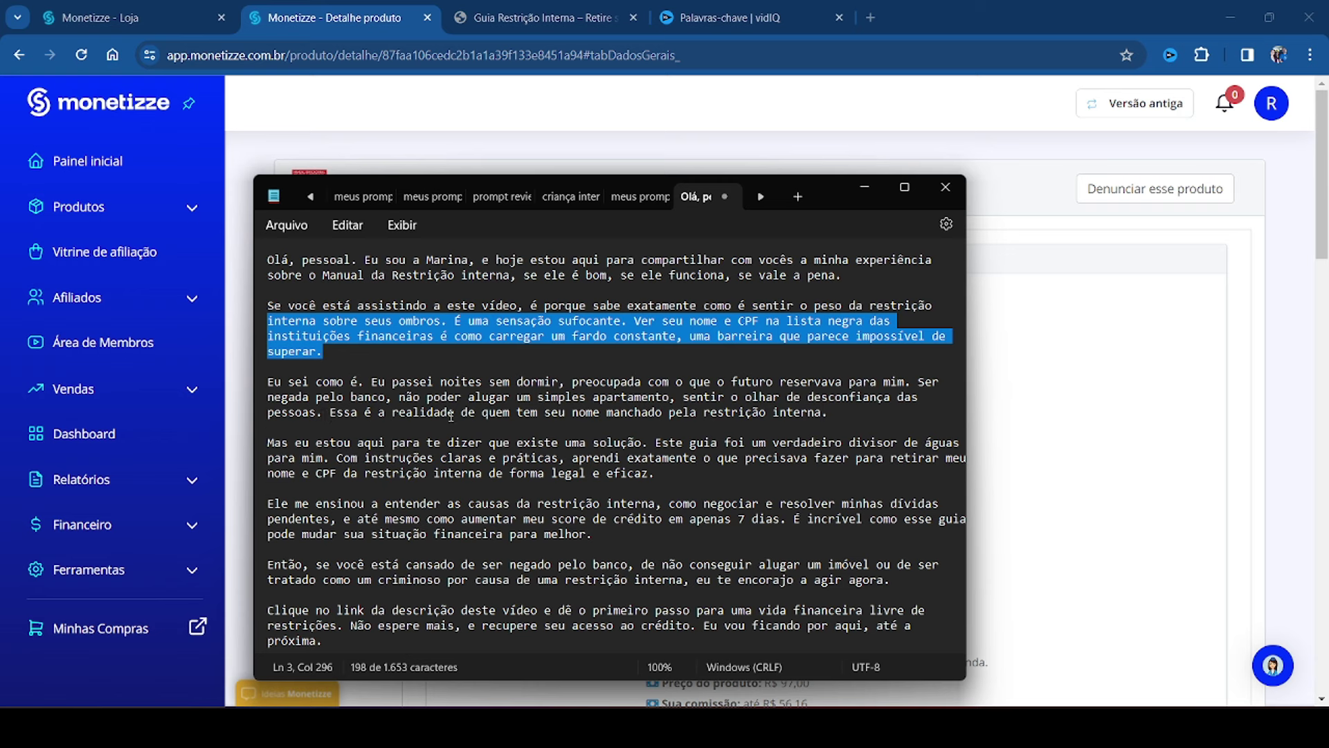
left_click_drag(828, 413, 400, 399)
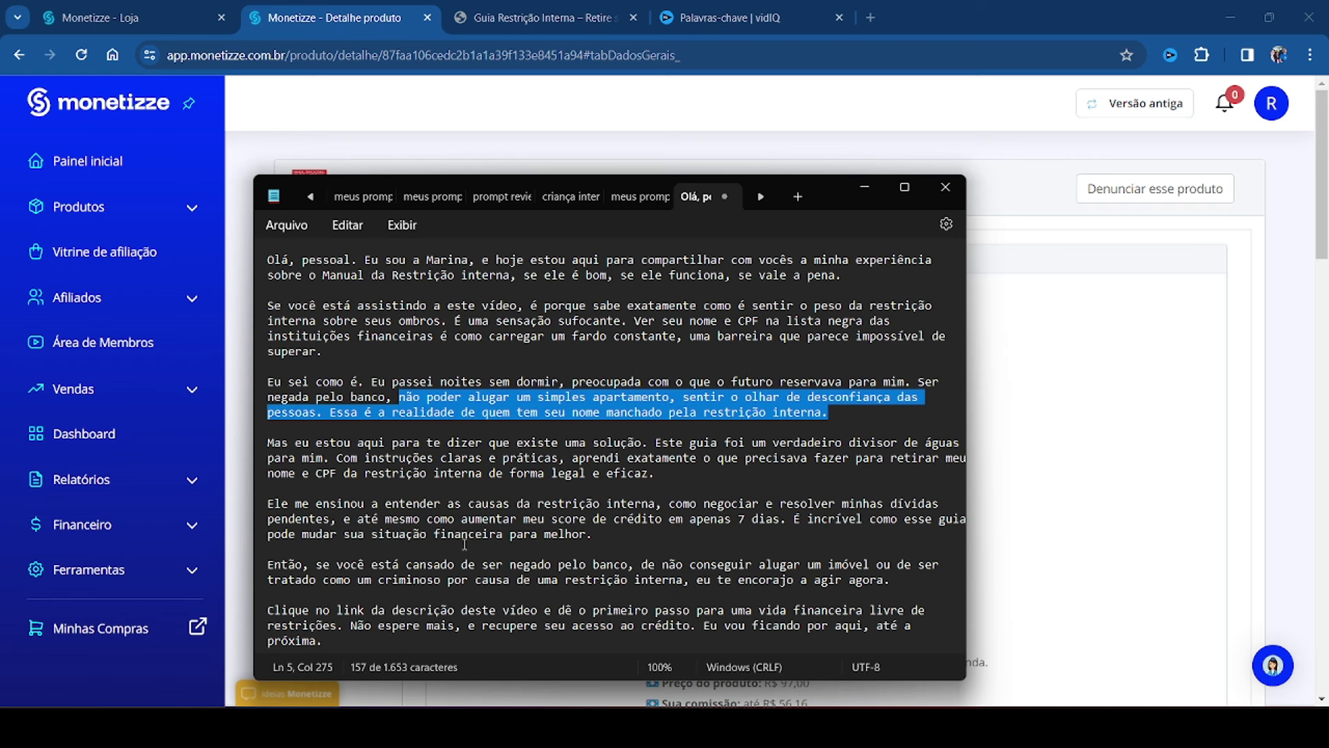
left_click(605, 540)
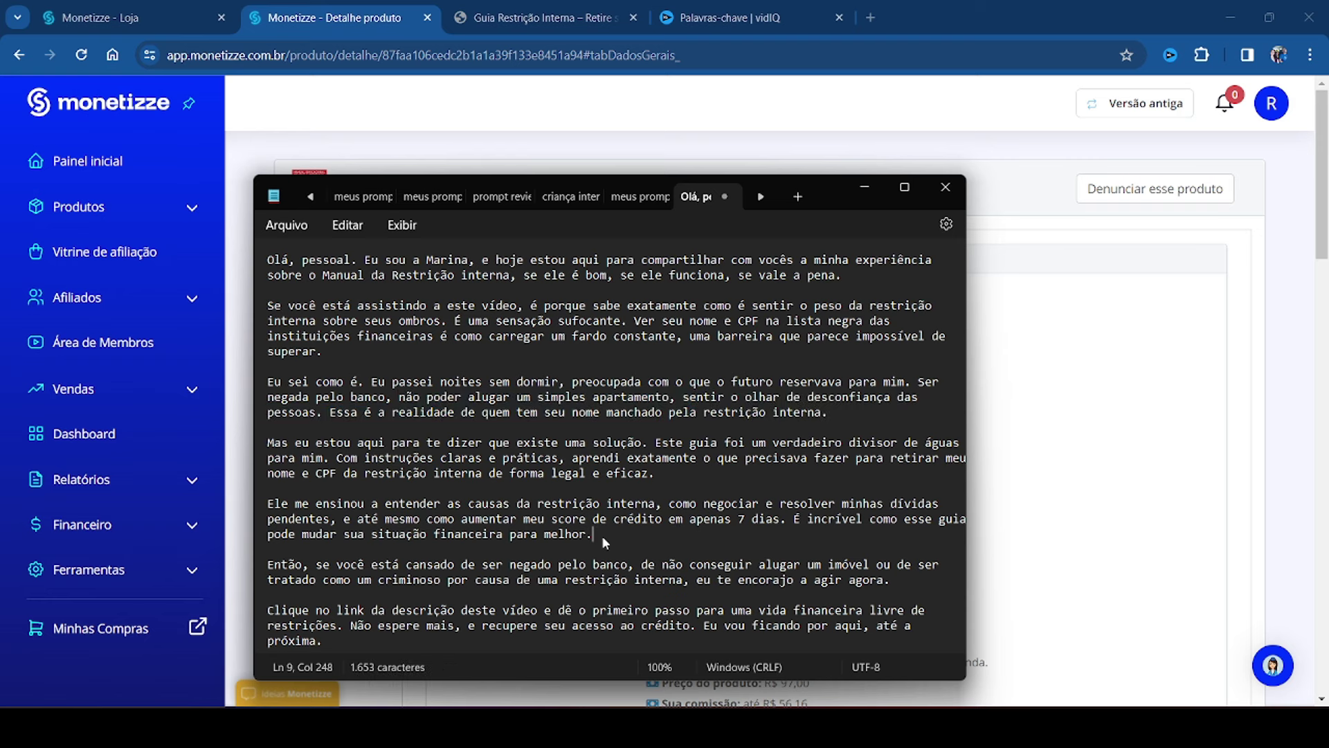
left_click_drag(606, 542, 280, 521)
left_click(611, 538)
left_click_drag(612, 538, 277, 509)
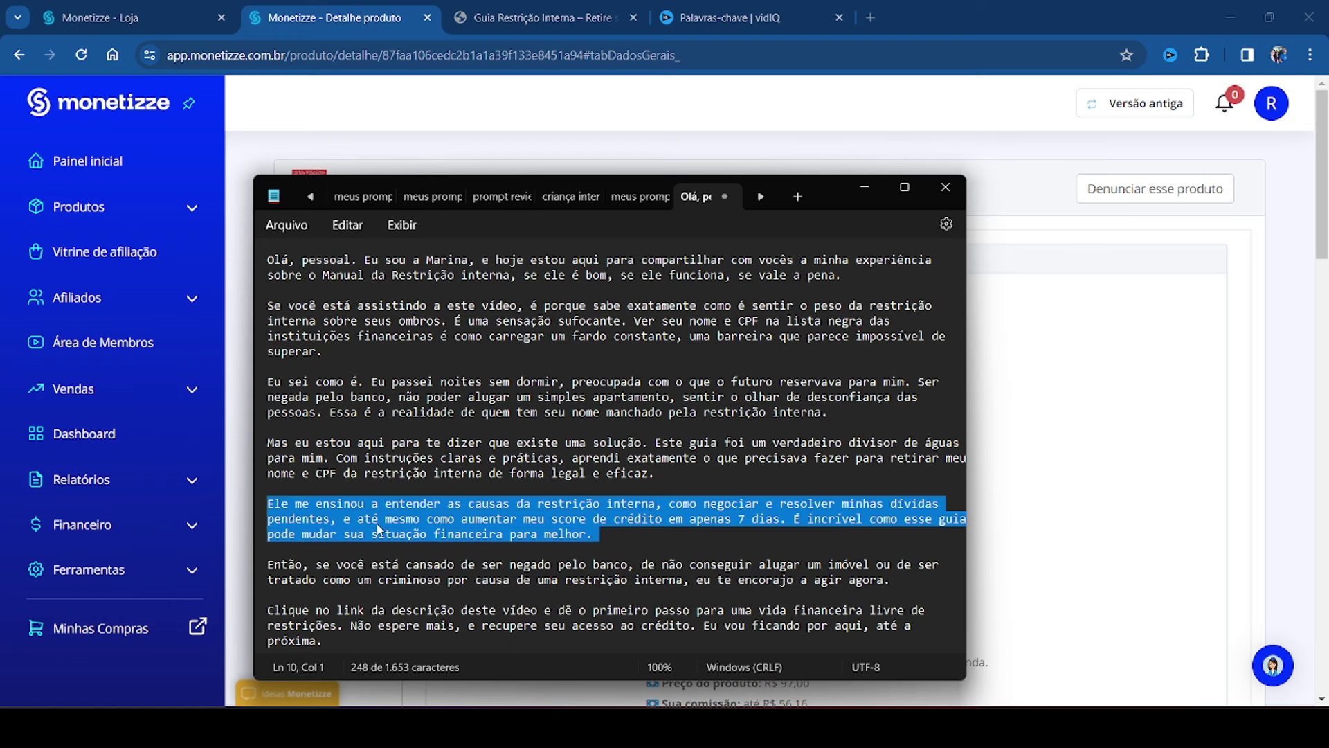
left_click(700, 520)
left_click_drag(594, 537, 267, 510)
- Check the credit score bonus on the sales page against the script, and return to the script in Notepad
left_click(585, 8)
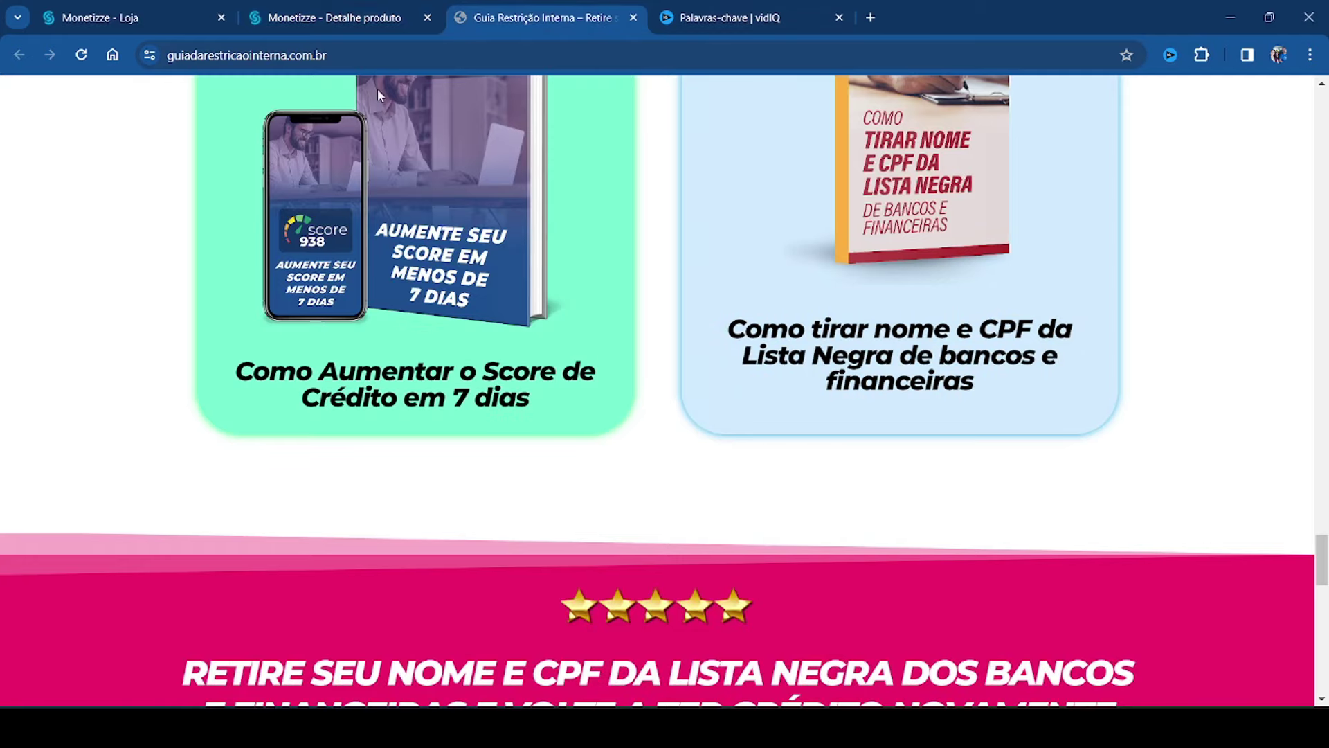
left_click(355, 21)
key("alt+Tab")
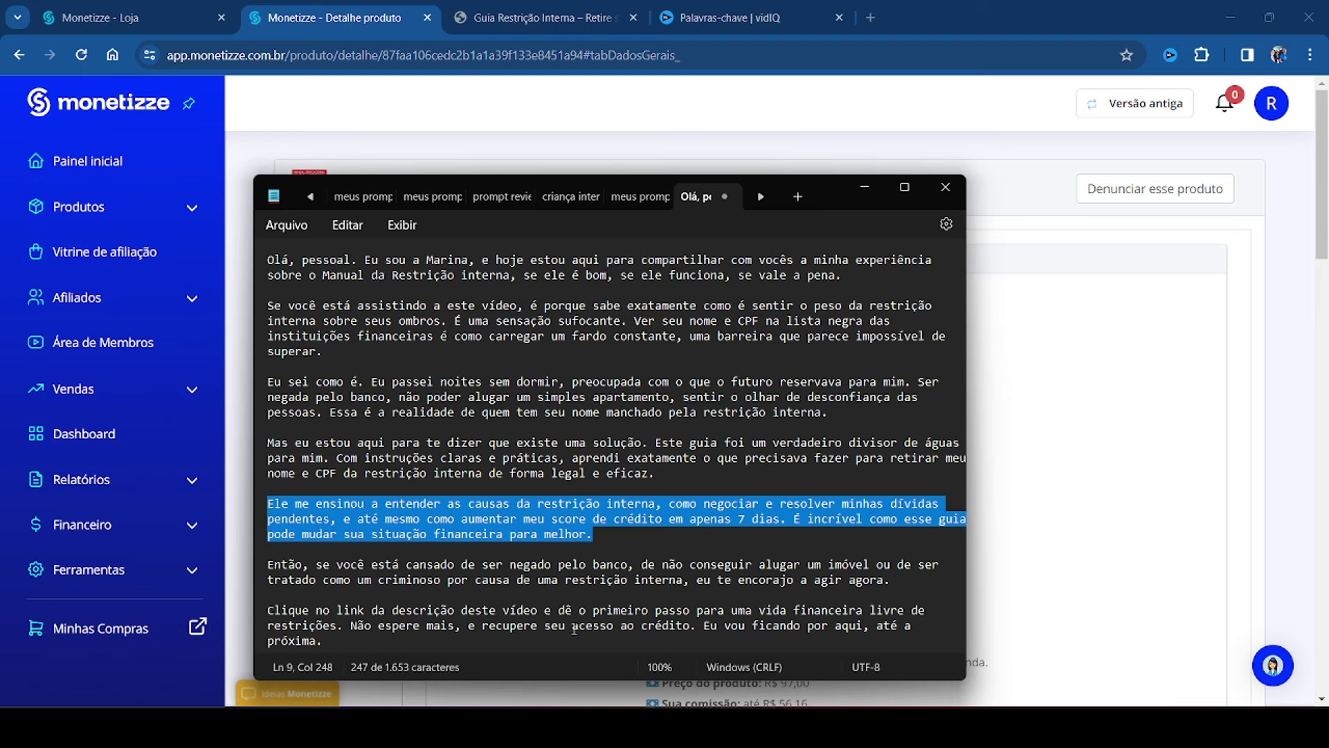
left_click(496, 458)
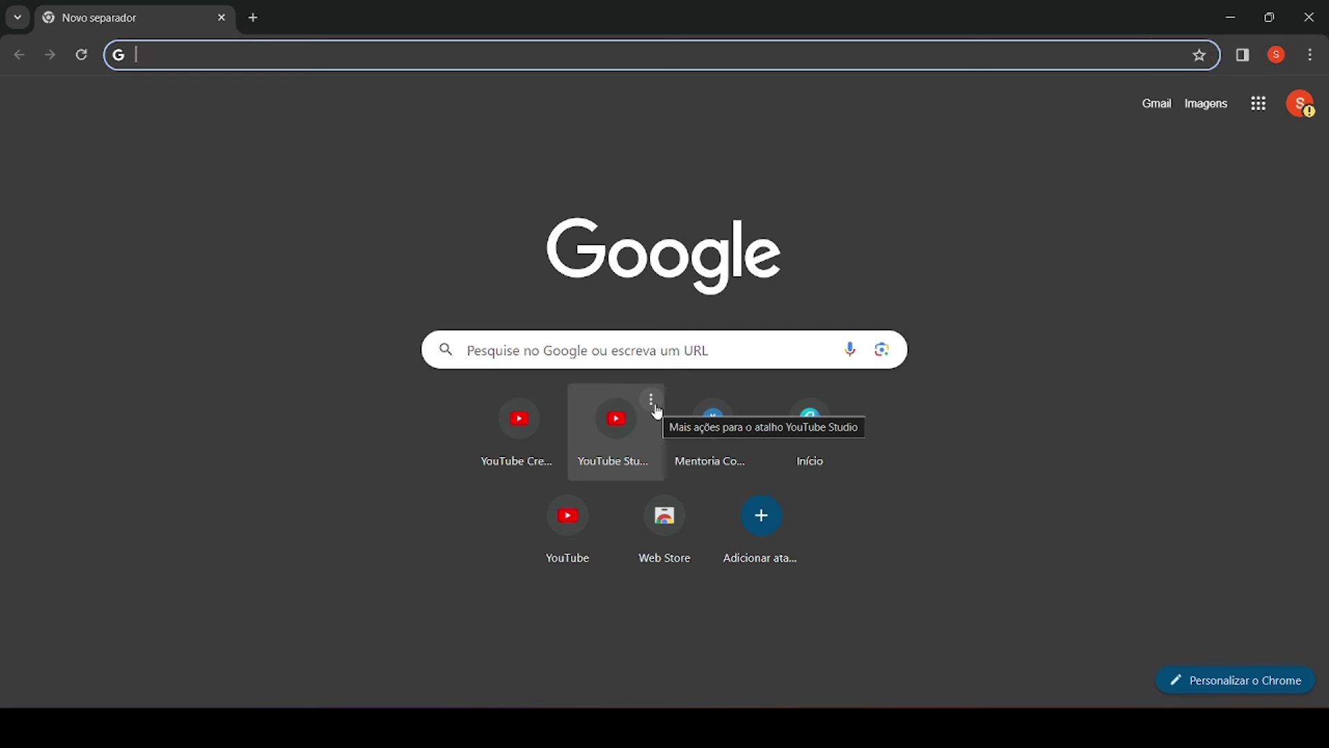
- Search Google for "eleven labs" in the other browser window and open the ElevenLabs website
type("eleven labs")
key("Return")
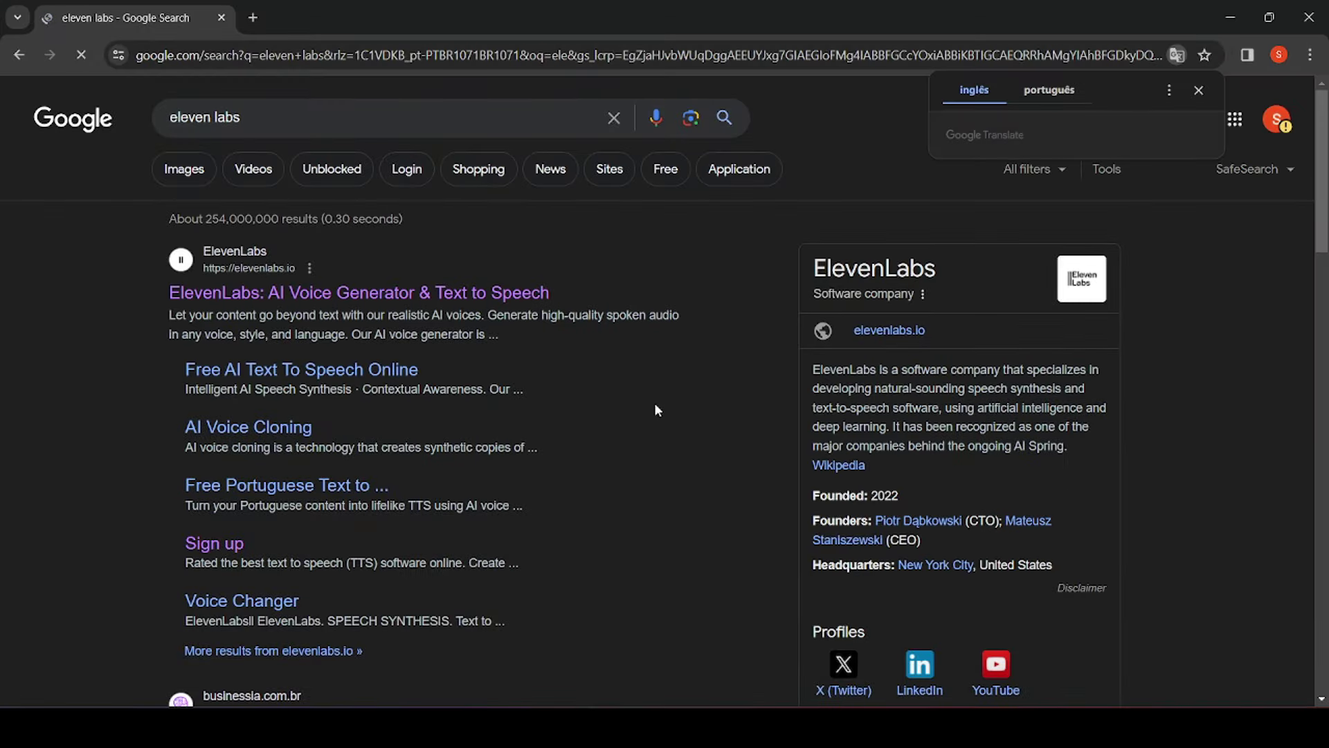
left_click(1198, 90)
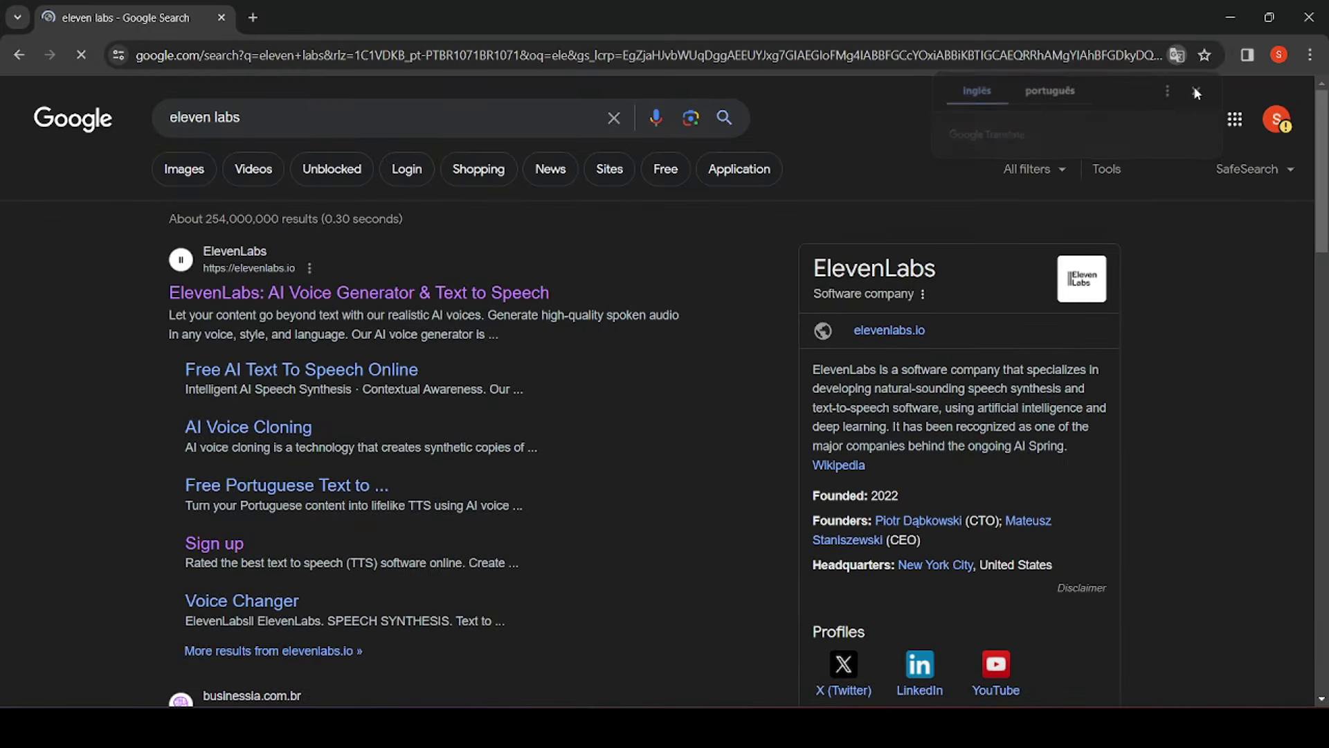
left_click(413, 296)
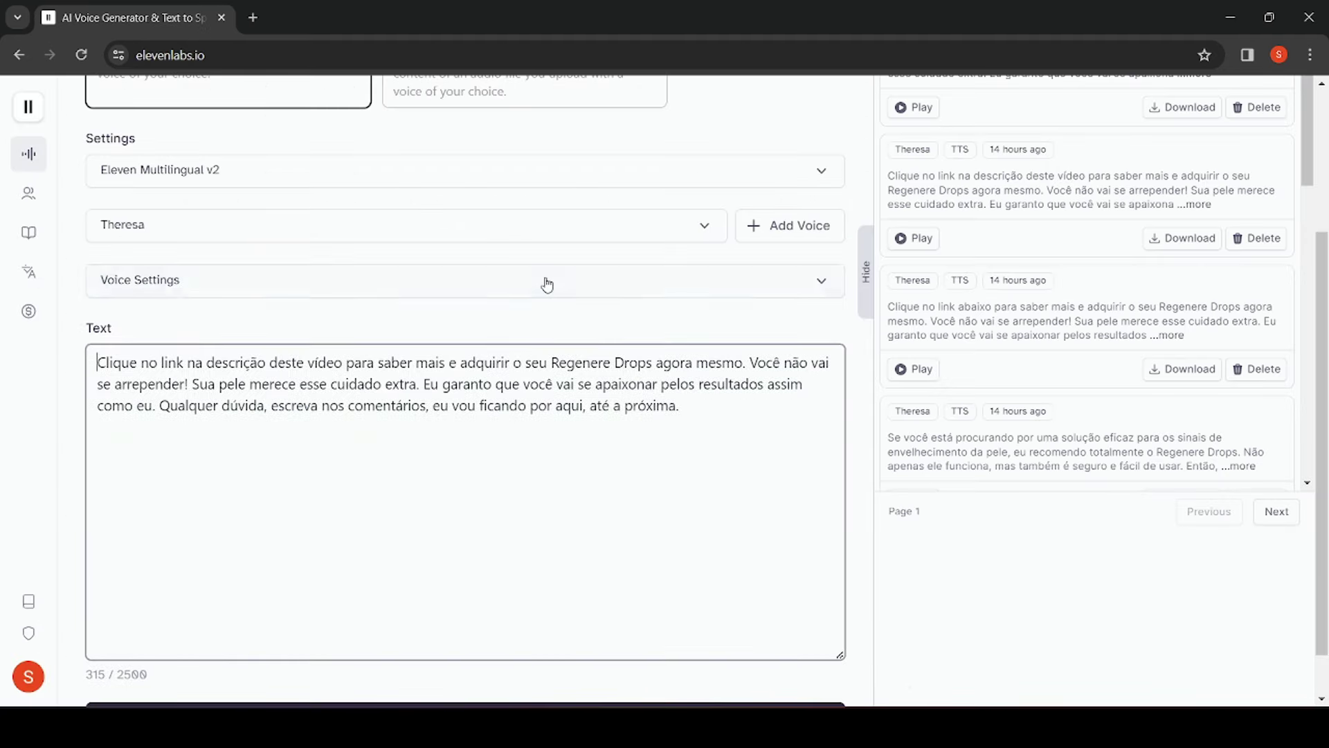
- Open the community Voice Library in ElevenLabs and browse the available voices
scroll(600, 377, "up", 3)
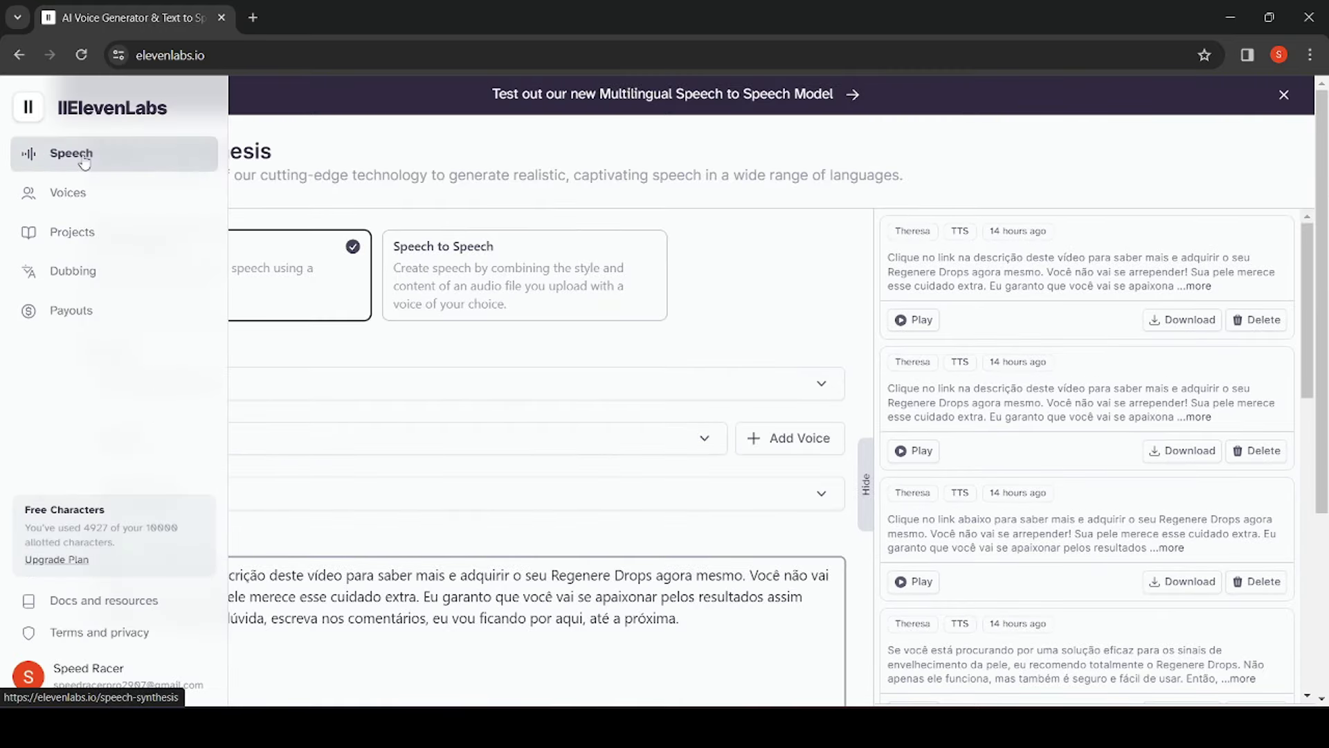
left_click(76, 198)
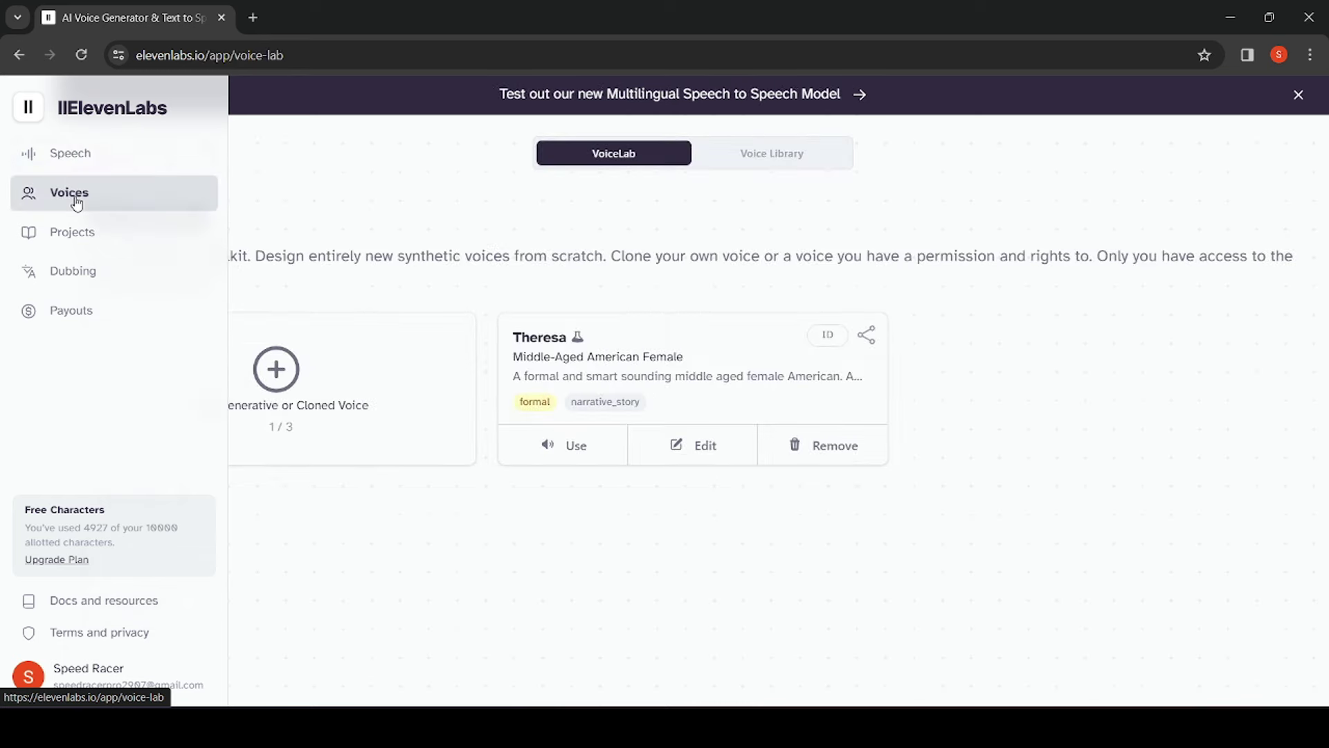
left_click(780, 157)
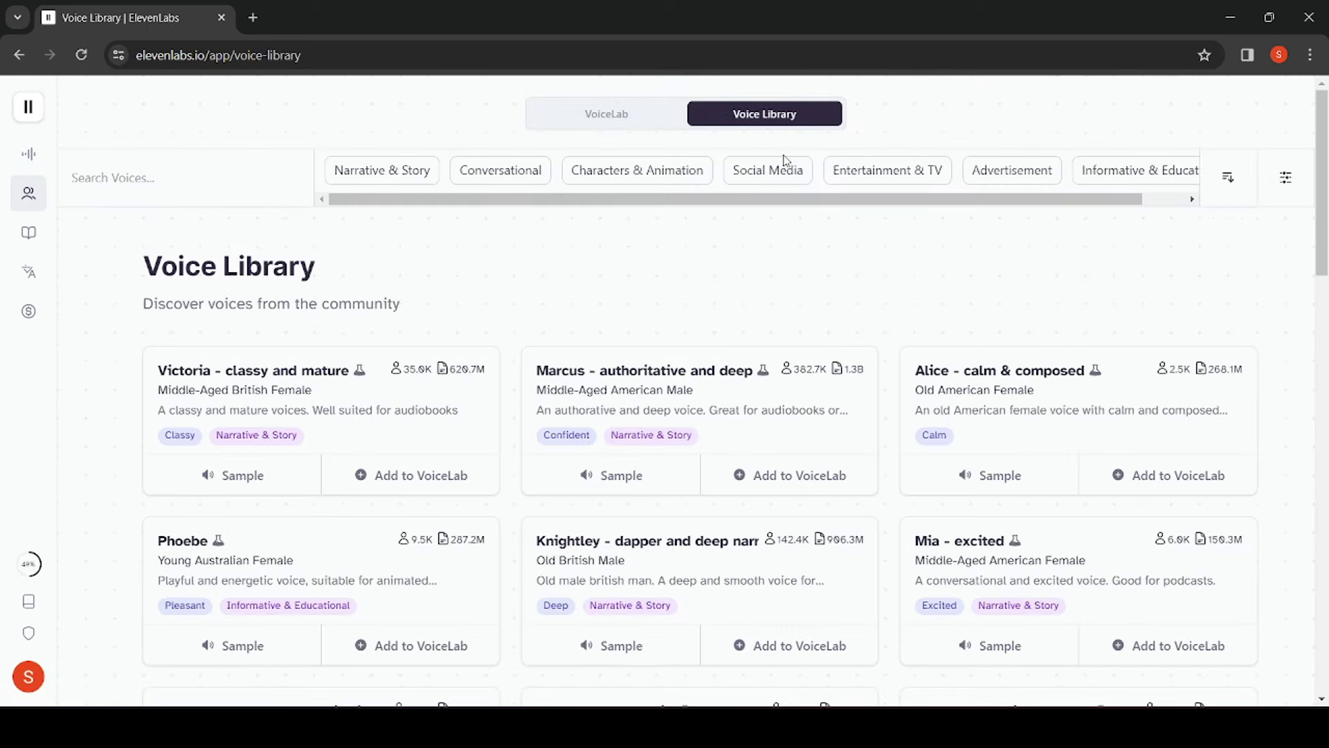
scroll(875, 332, "down", 3)
mouse_move(866, 286)
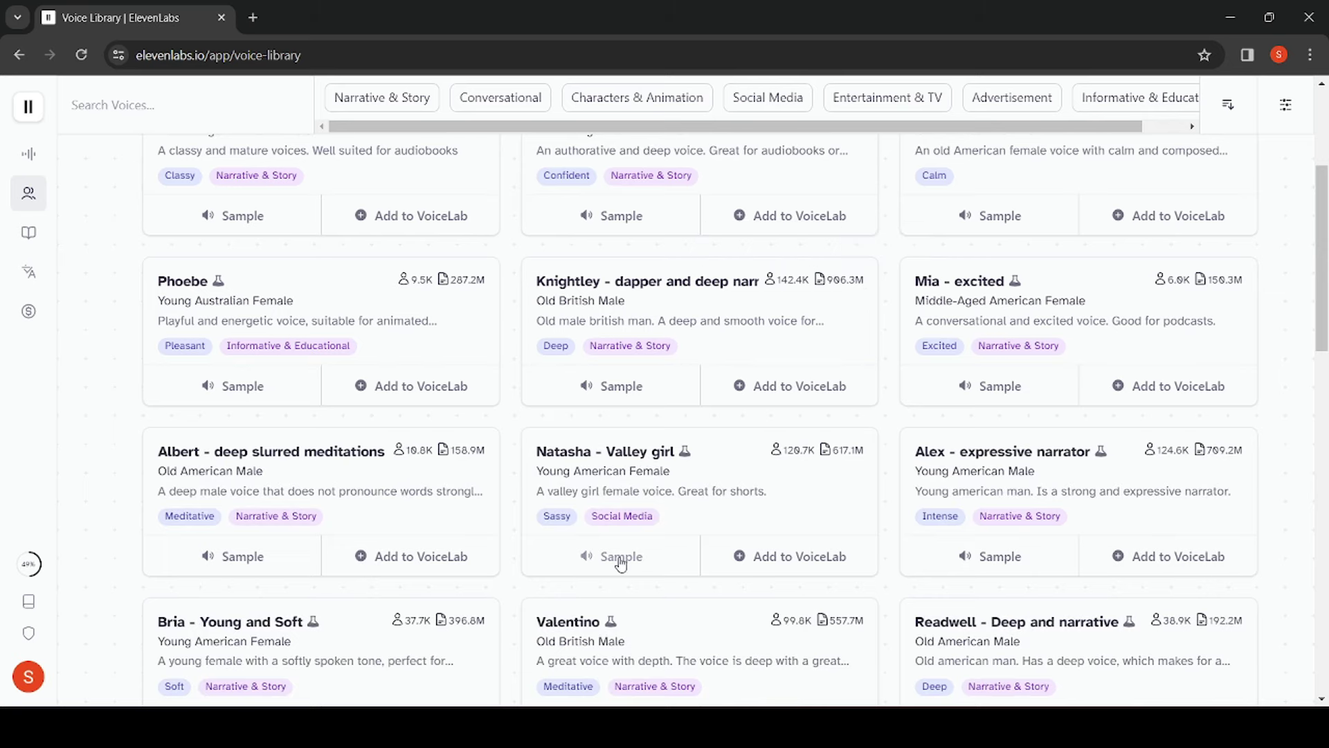
scroll(810, 554, "down", 2)
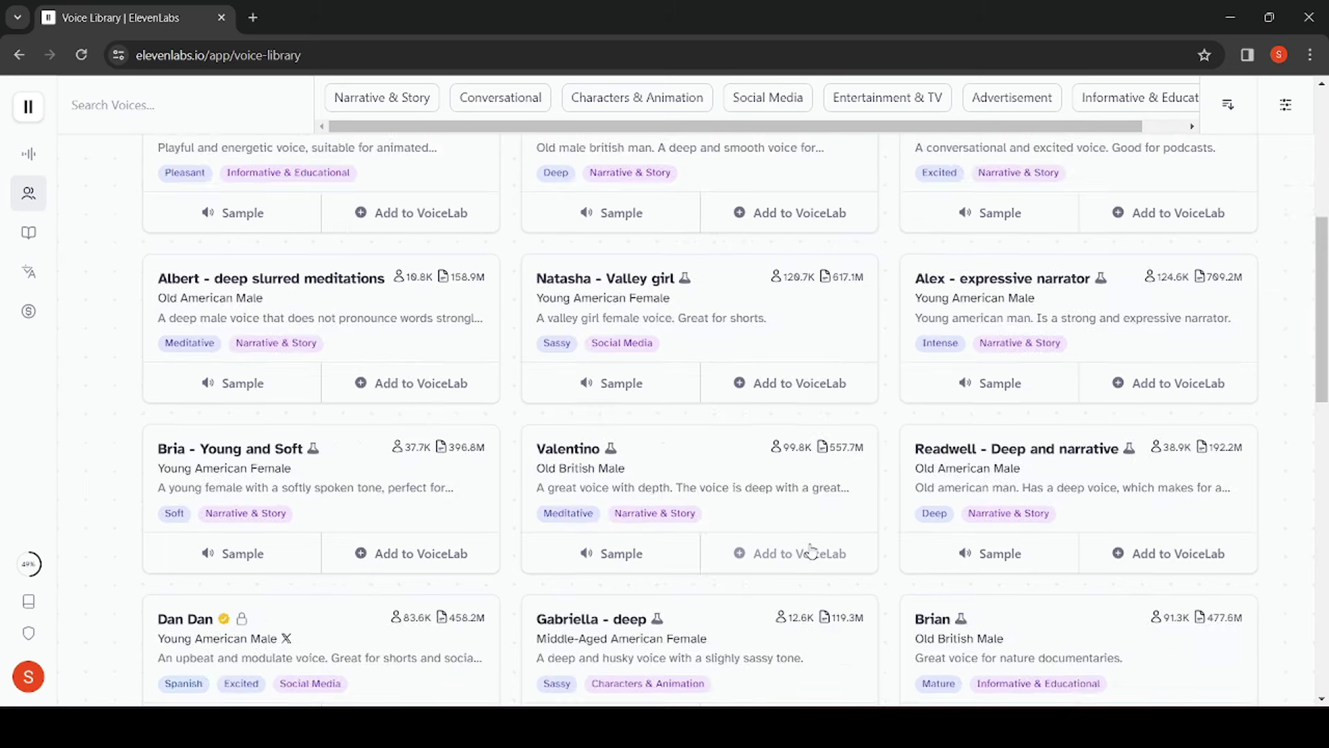
- Leave the Voice Library for Speech Synthesis and clear the old Regenere Drops text from the text-to-speech field
scroll(812, 551, "down", 3)
scroll(811, 547, "down", 2)
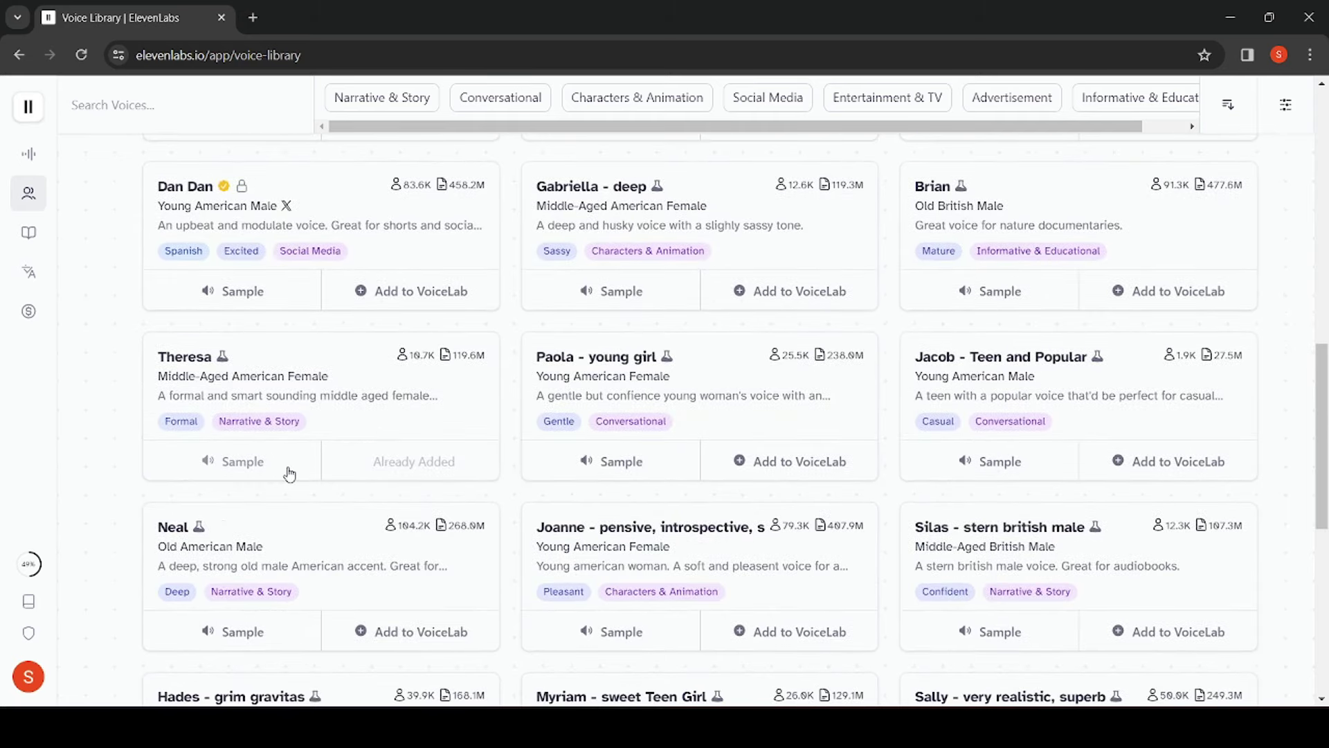
scroll(360, 443, "up", 10)
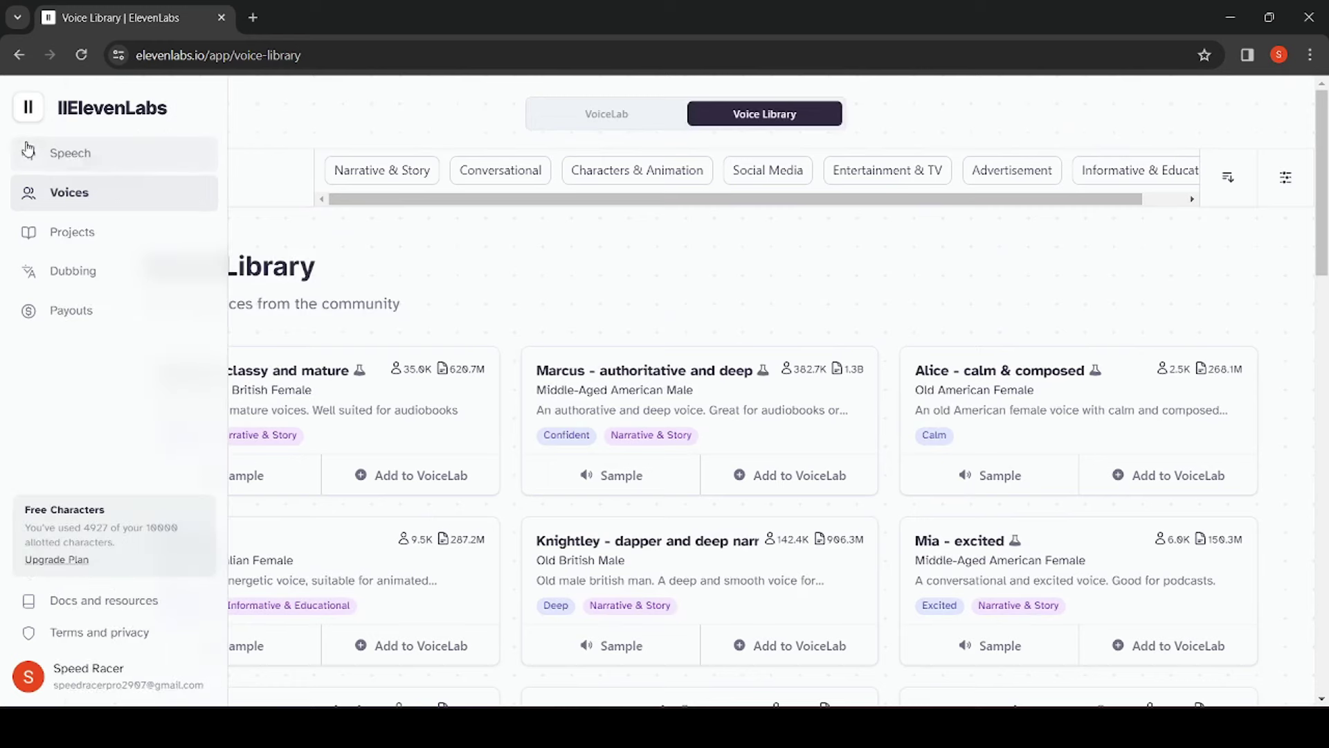
left_click(65, 154)
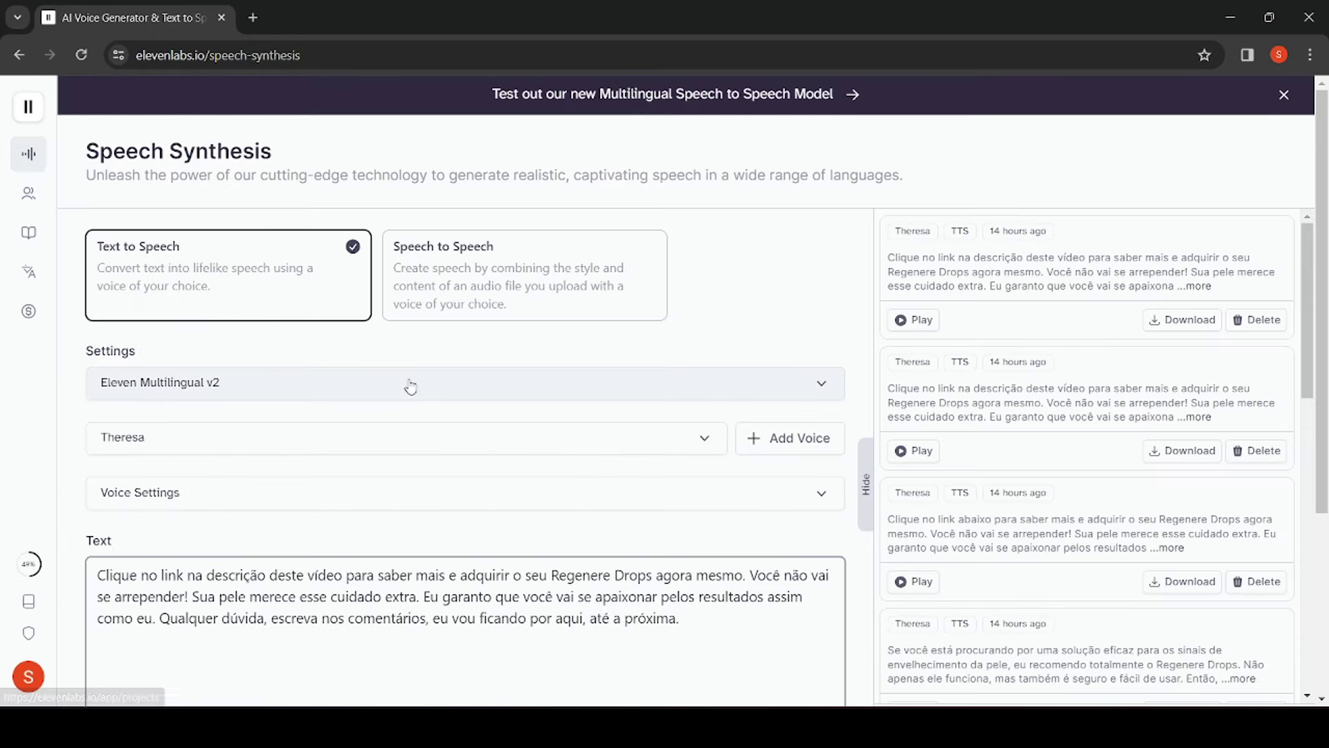
left_click_drag(679, 619, 55, 541)
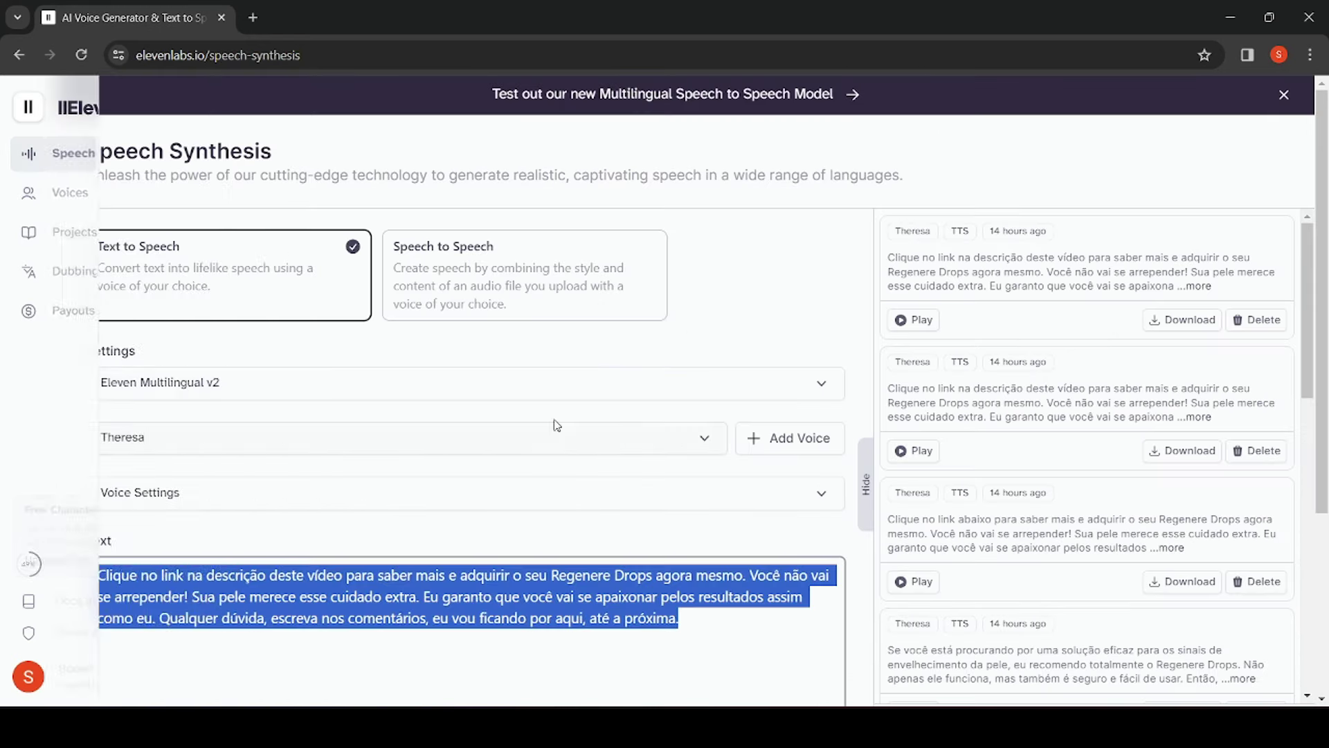
key("BackSpace")
- Check the character quota below the text field and select Theresa as the recently used voice
scroll(657, 443, "down", 4)
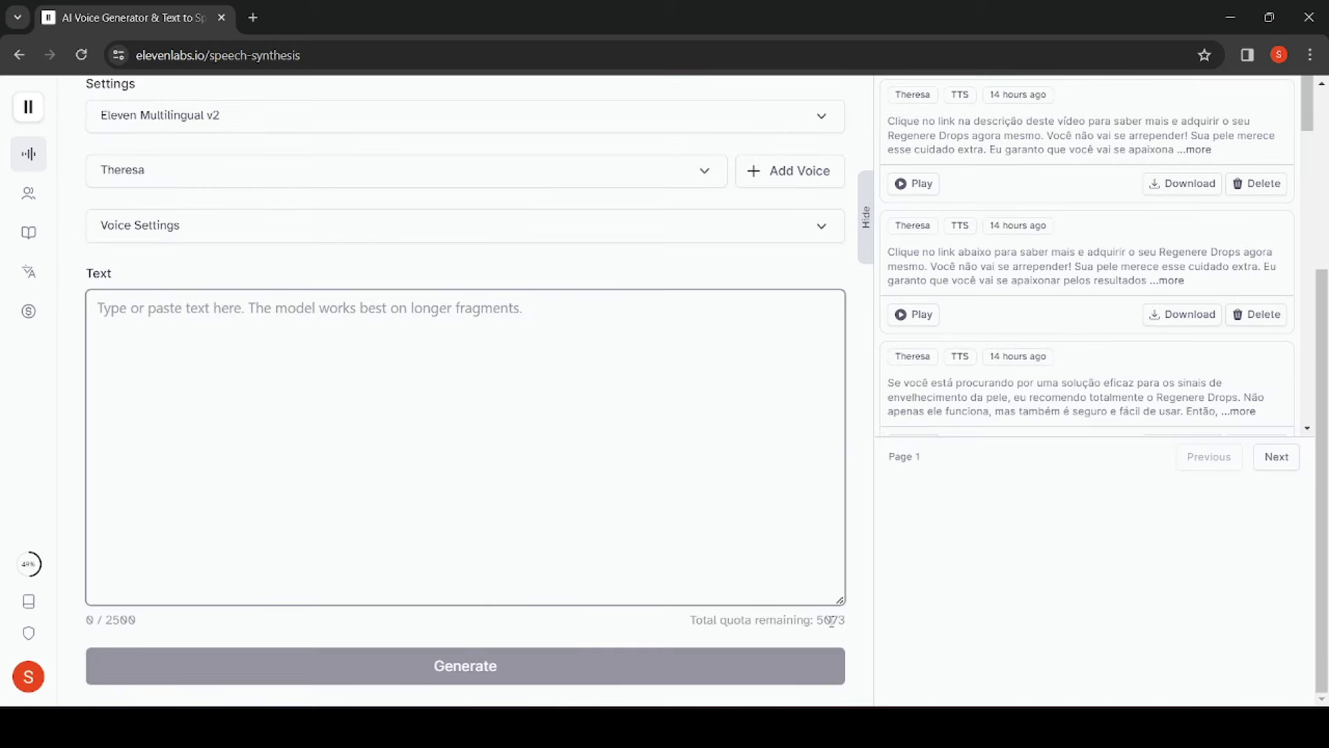
scroll(523, 398, "up", 4)
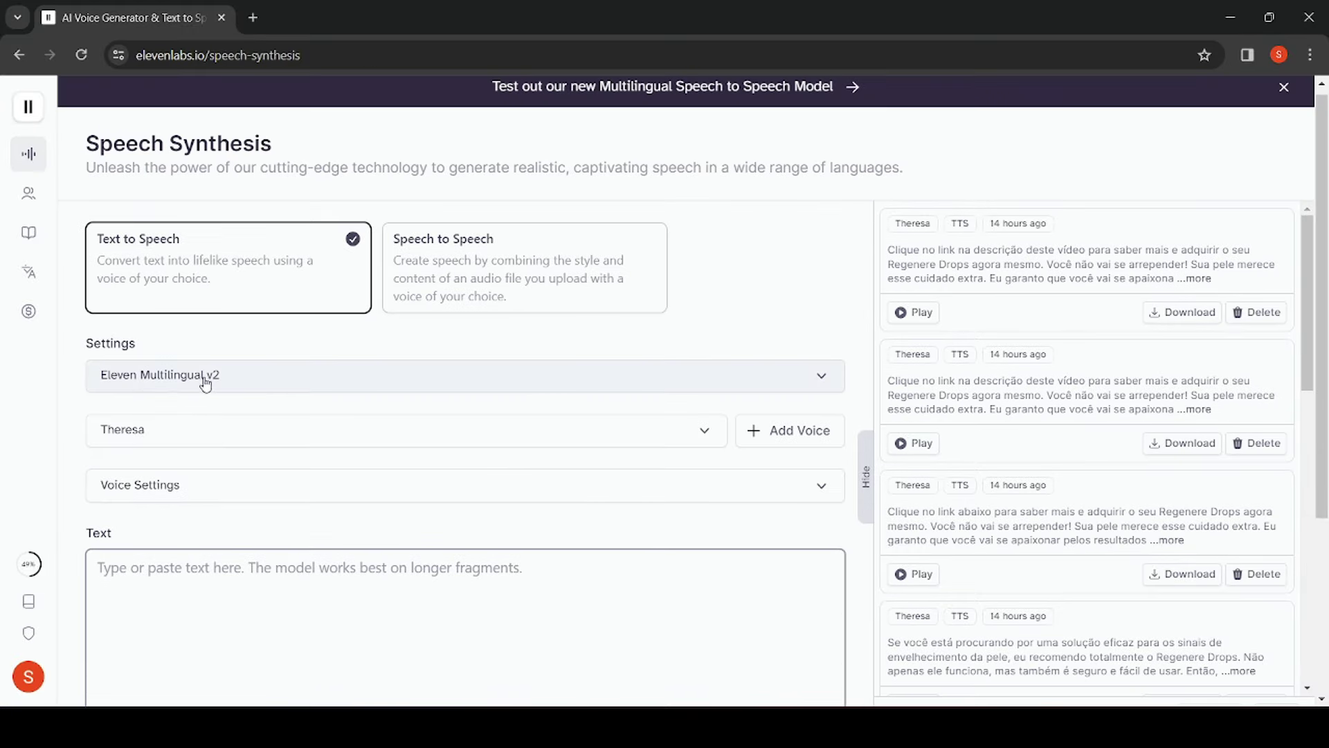
left_click(216, 438)
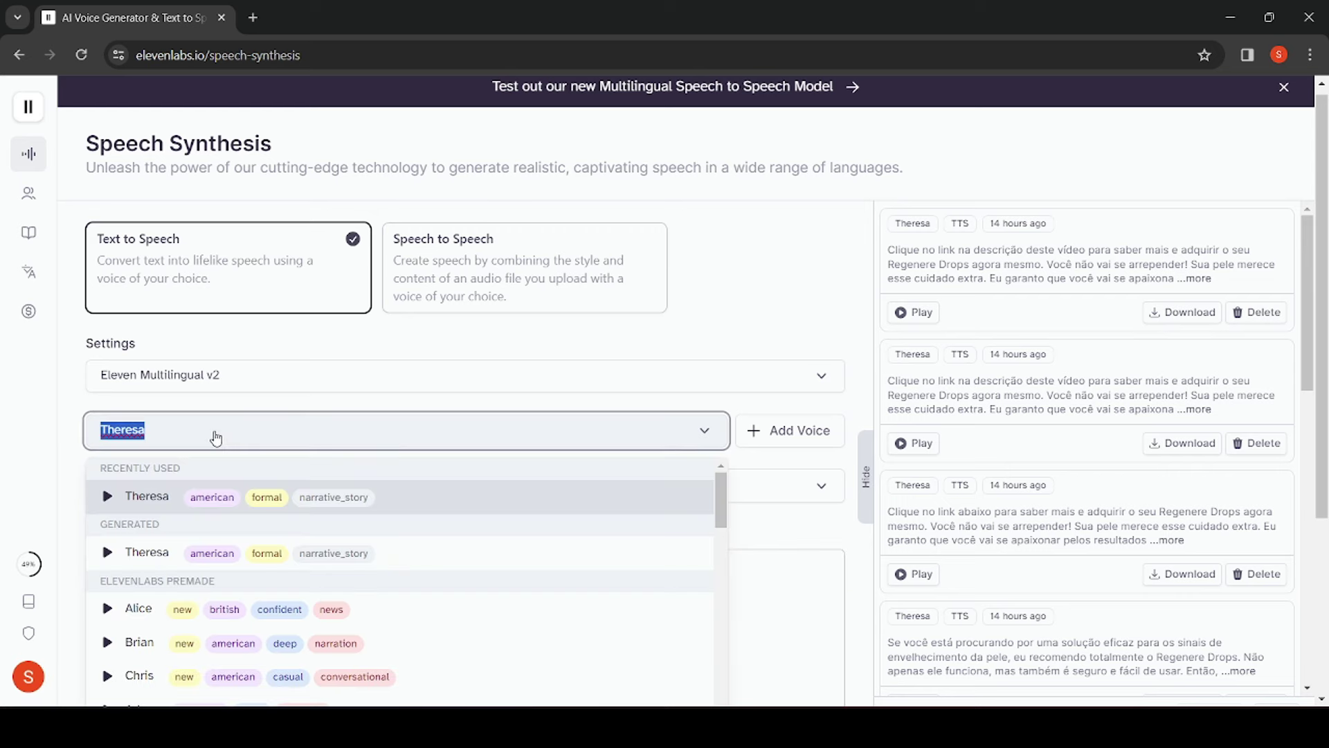
left_click(163, 497)
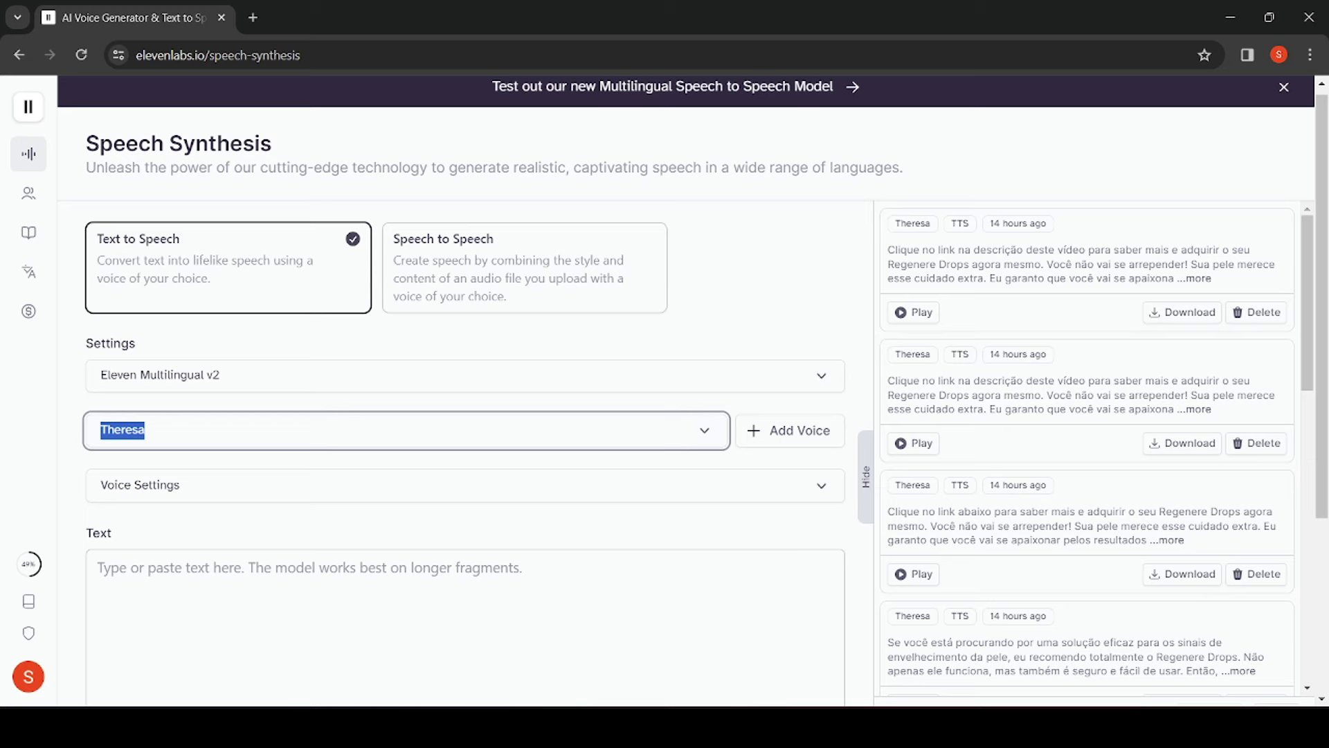
- Copy the opening paragraph of the script from Notepad and paste it into the ElevenLabs text field
key("alt+Tab")
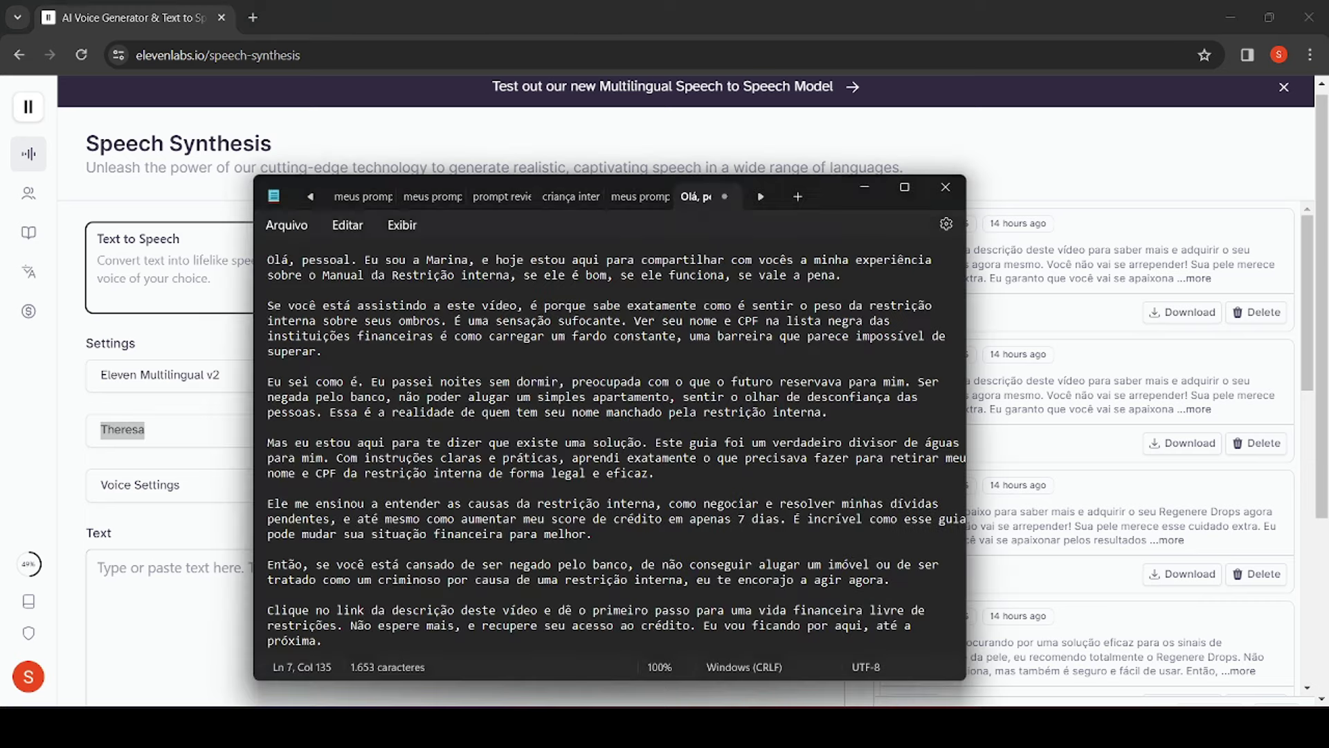
triple_click(873, 280)
key("ctrl+c")
right_click(316, 280)
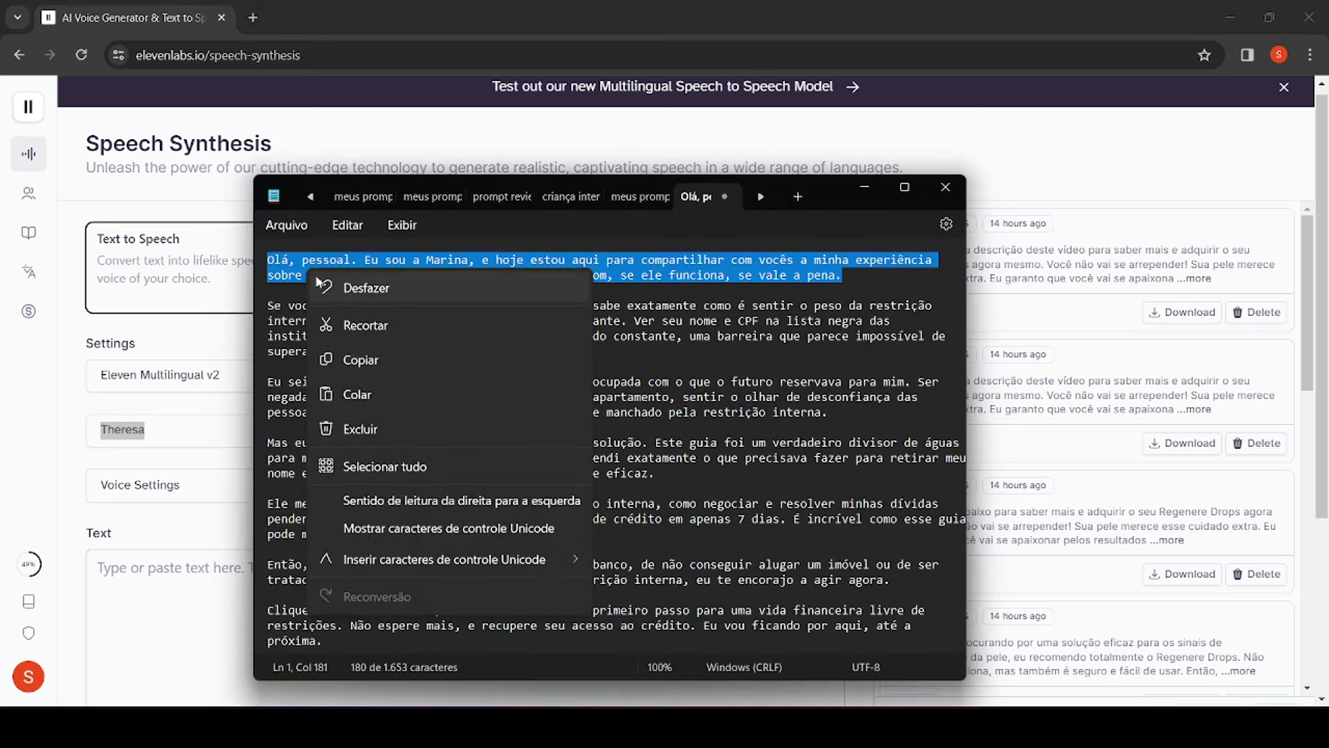
left_click(358, 358)
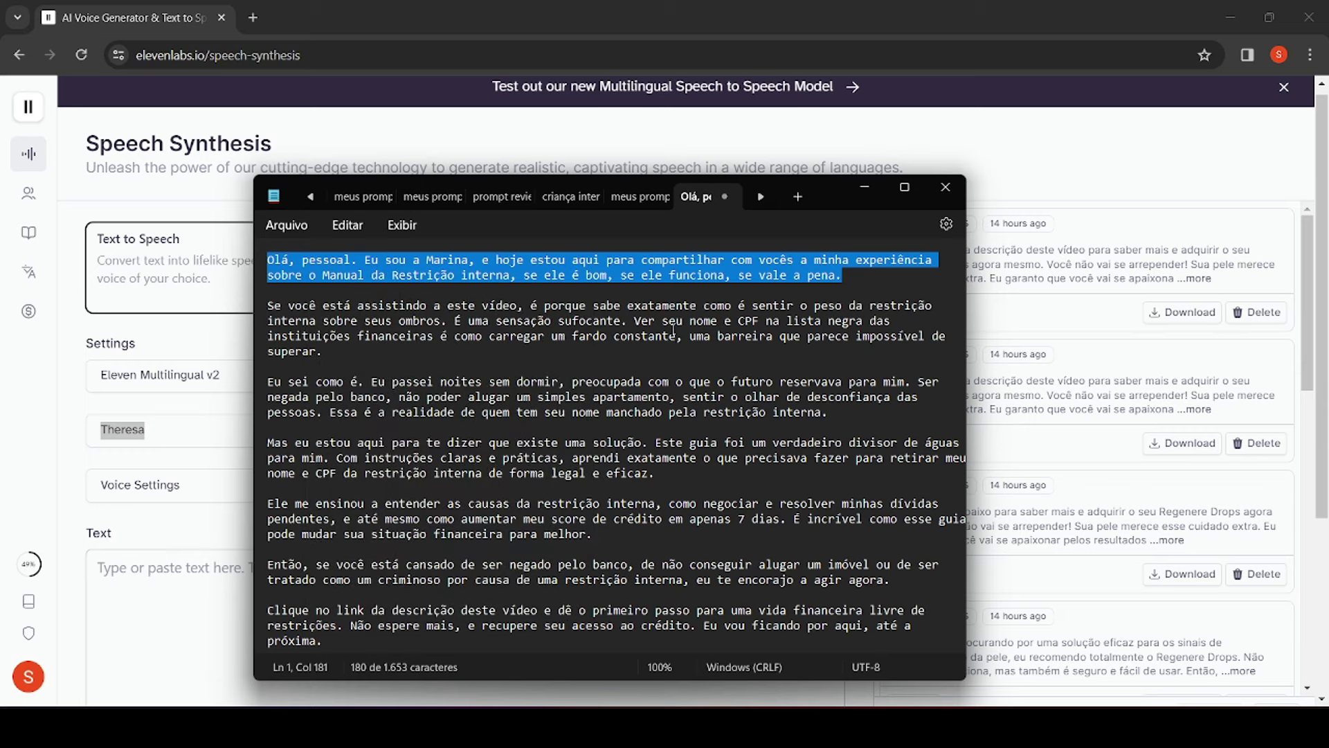
left_click(863, 188)
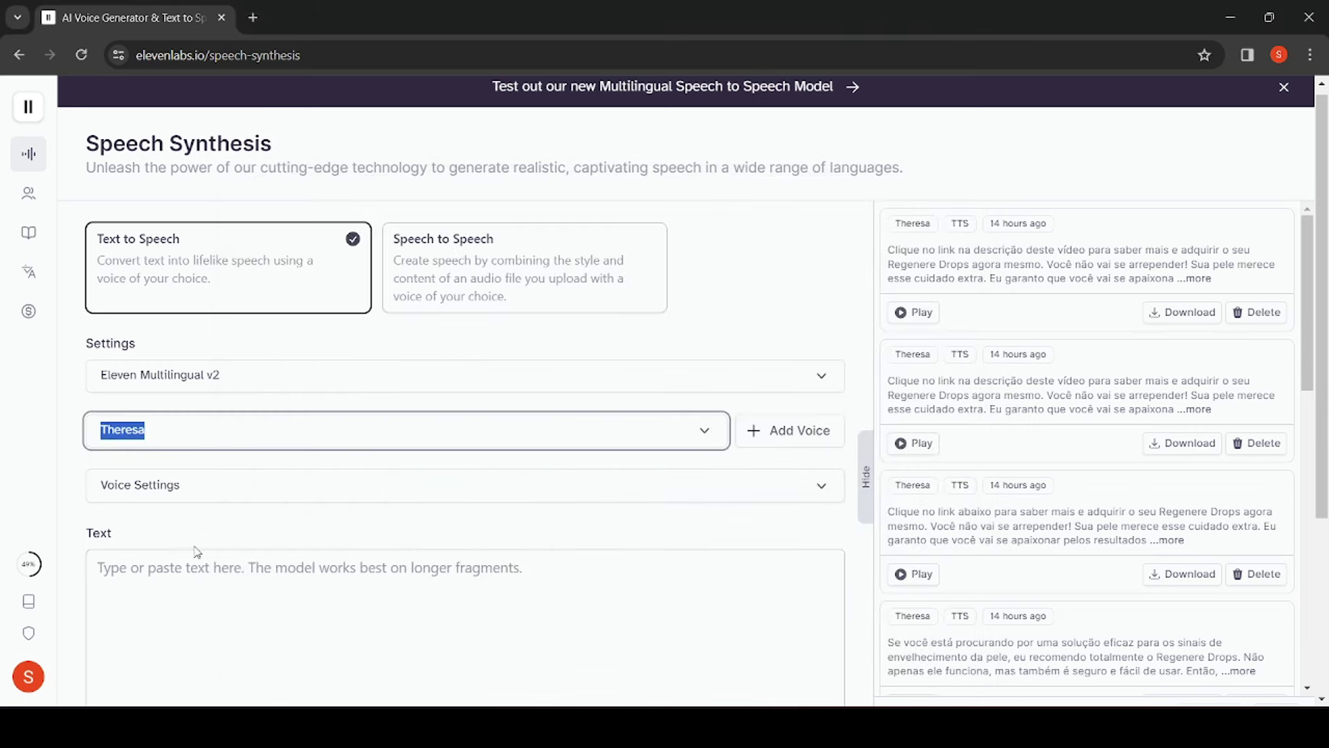
left_click(198, 572)
key("ctrl+v")
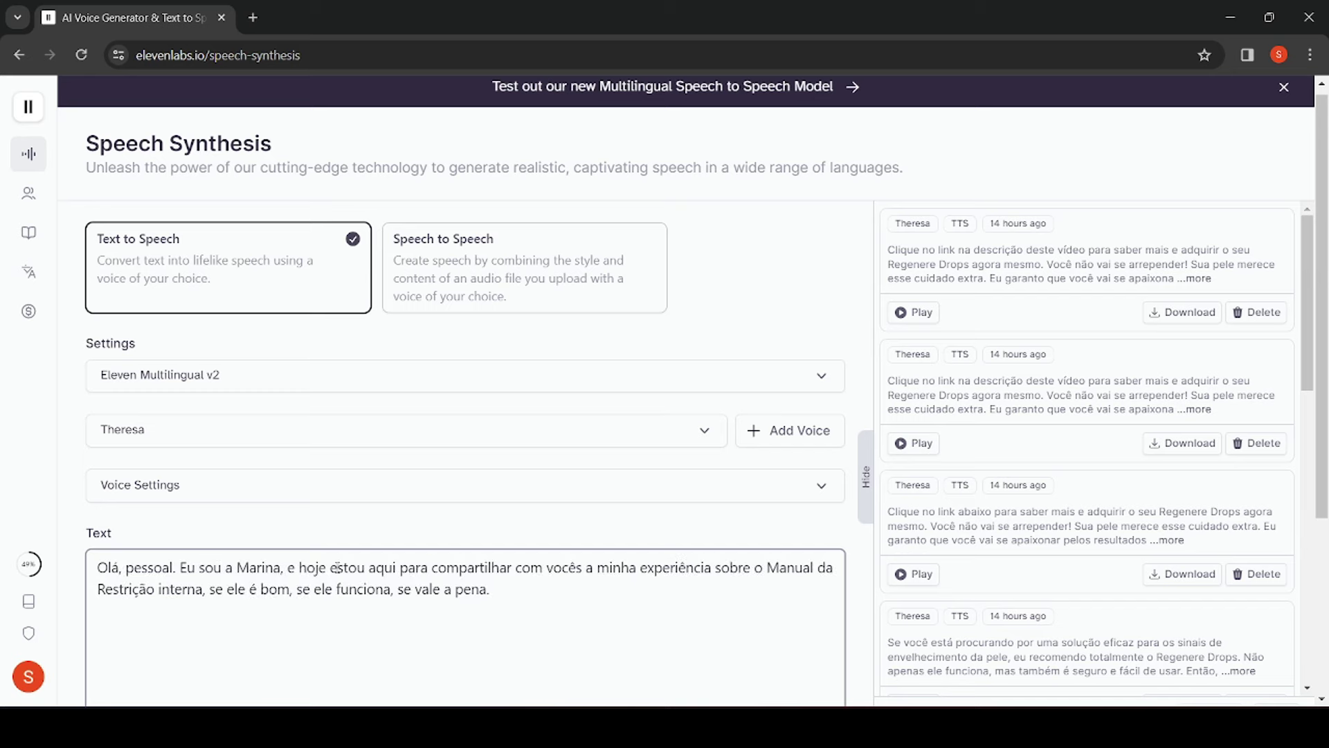
- Generate the opening paragraph's narration with the Theresa voice and download the audio
scroll(547, 497, "down", 1)
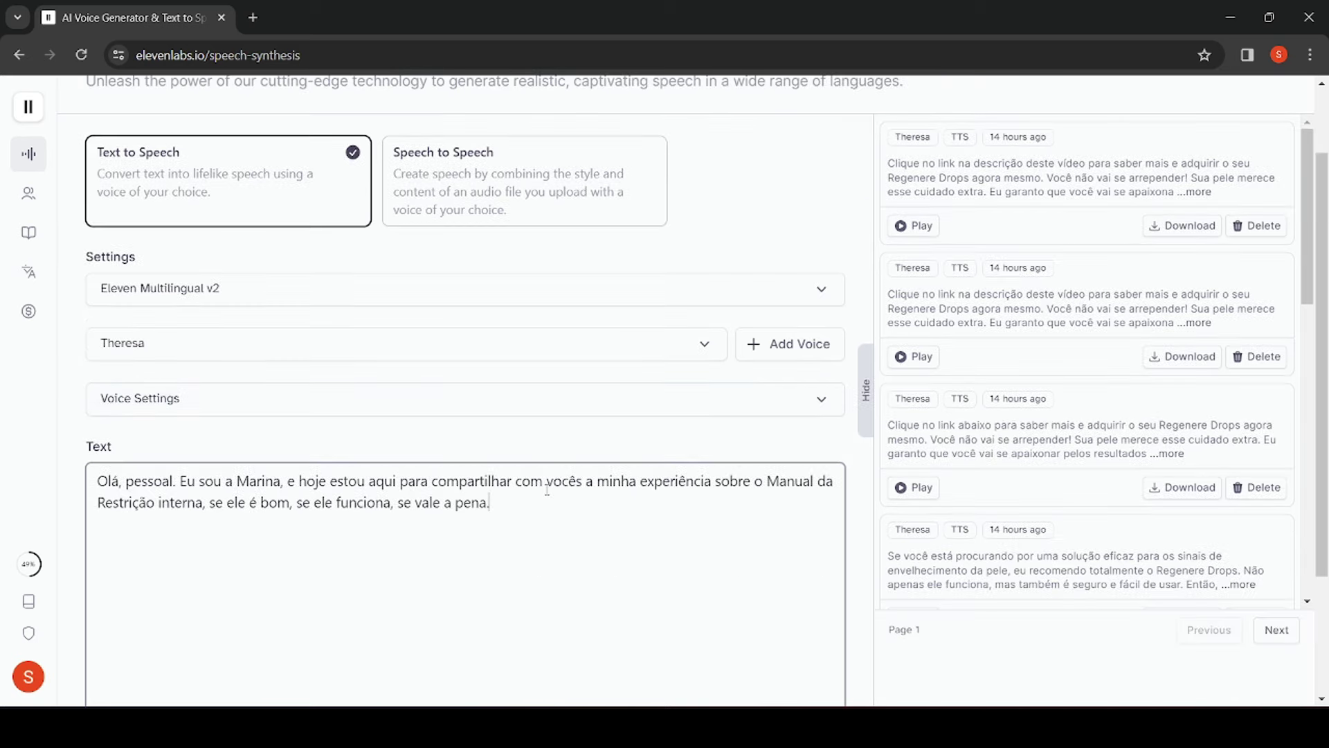
scroll(547, 497, "down", 1)
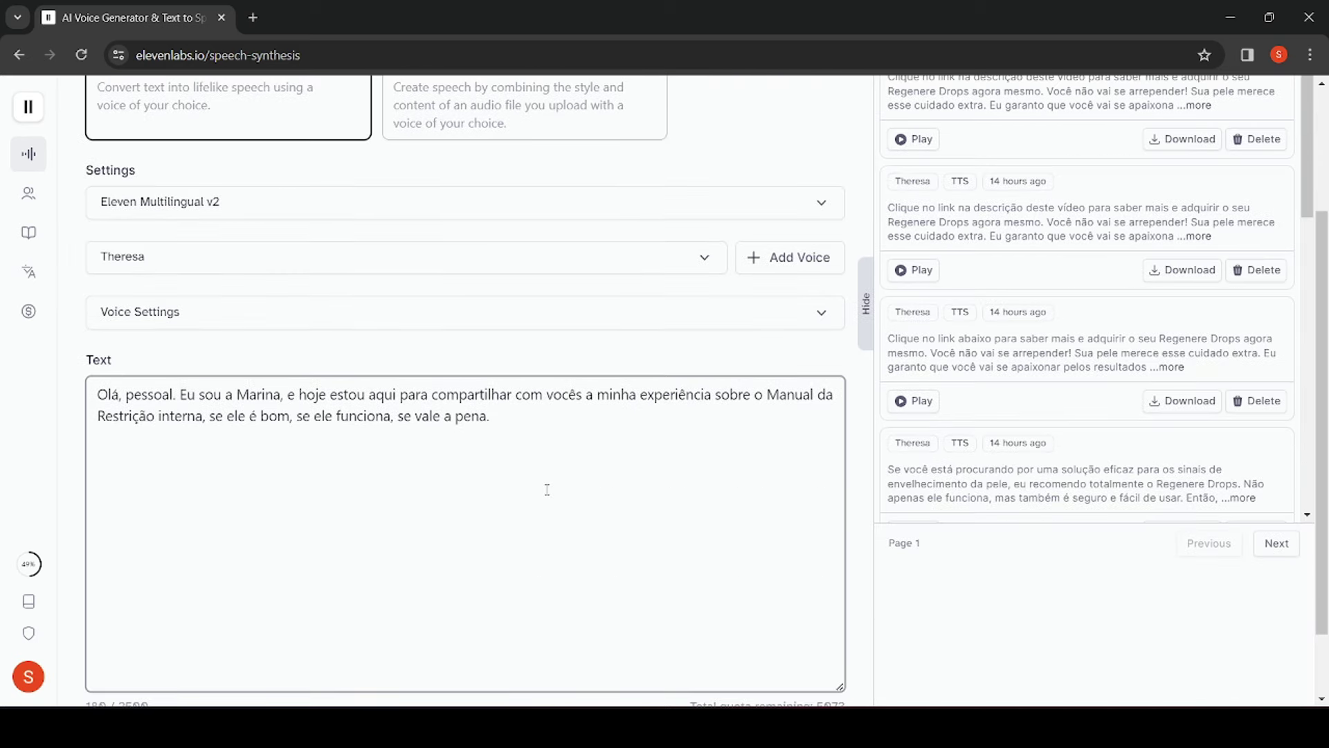
scroll(545, 462, "down", 1)
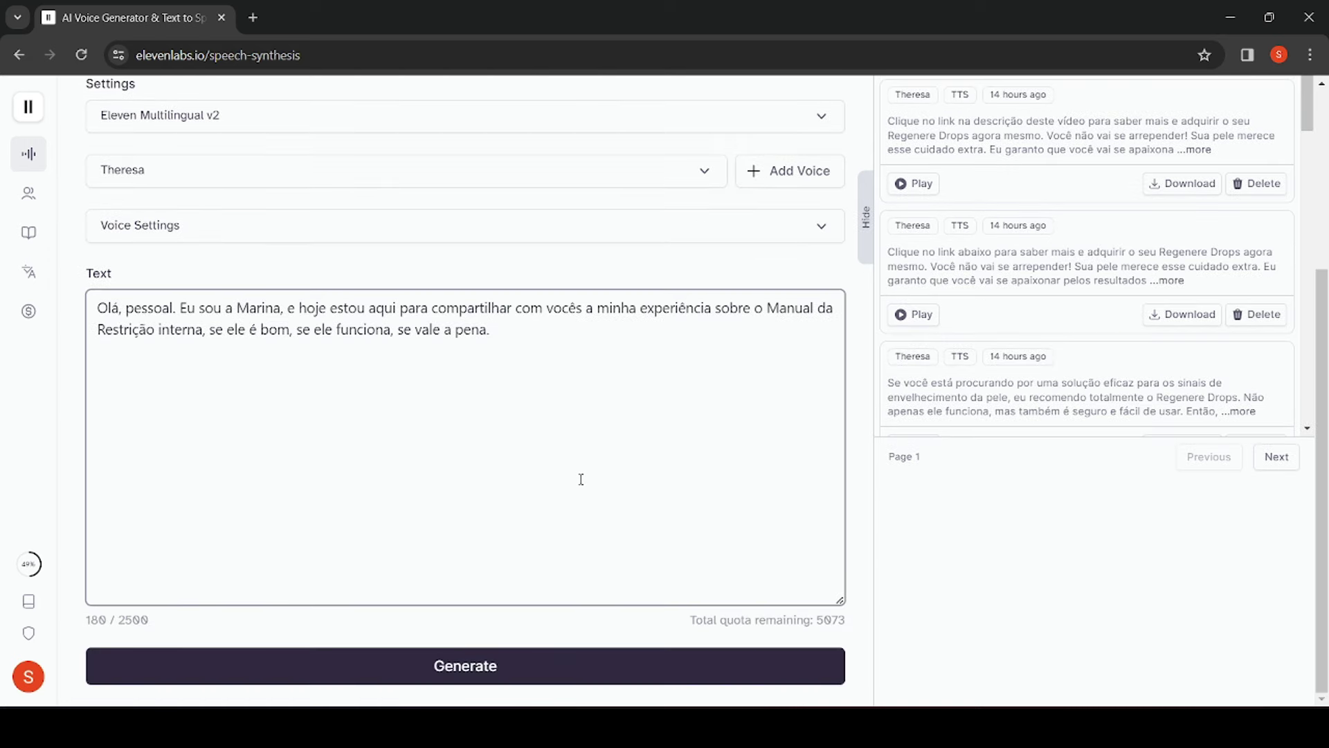
left_click(490, 675)
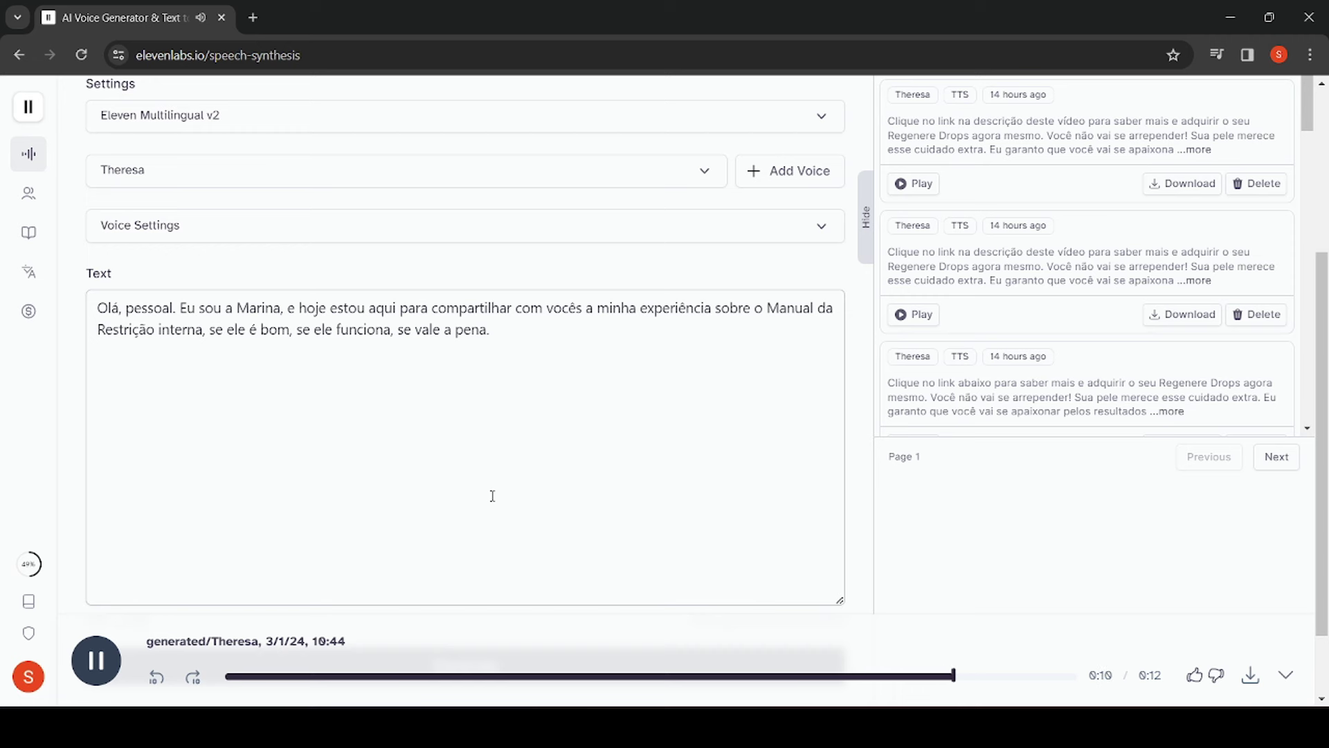
left_click(1250, 677)
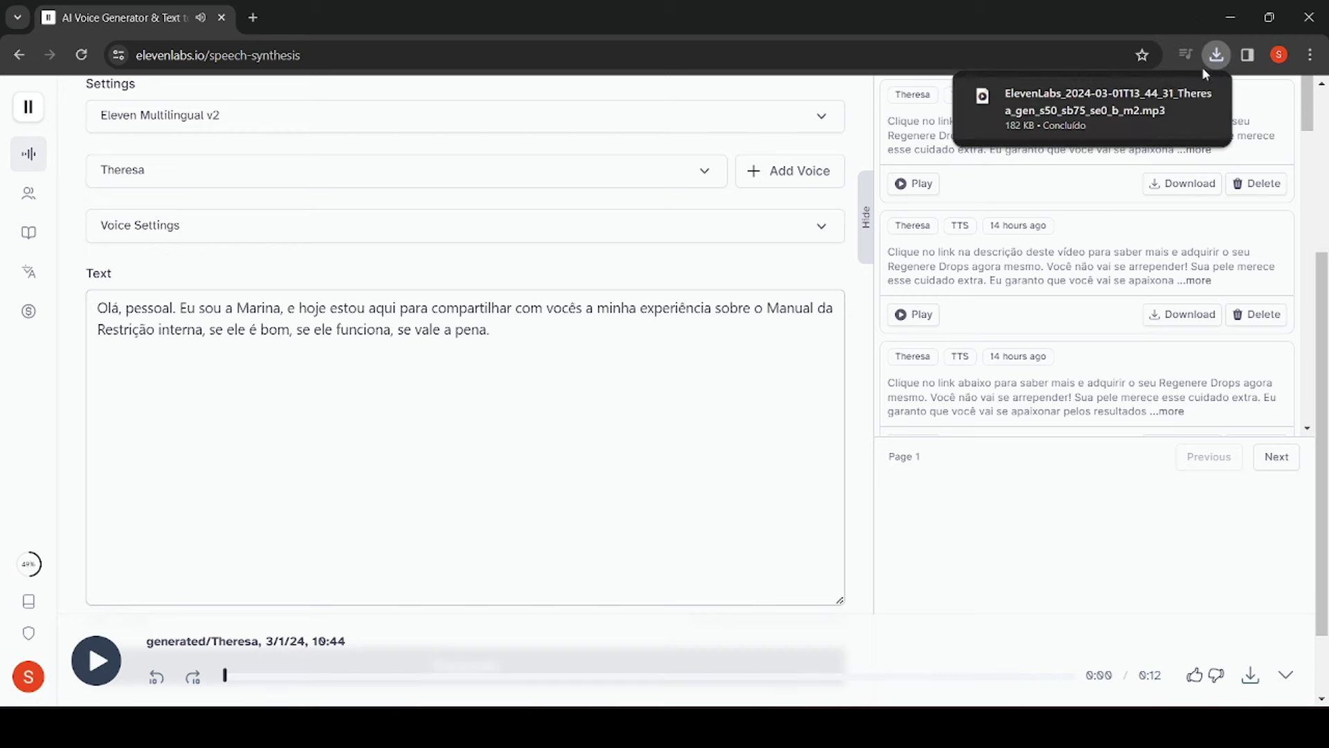
- Switch to the Nova pasta (4) folder and rename the downloaded ElevenLabs audio file as 1
left_click(1231, 10)
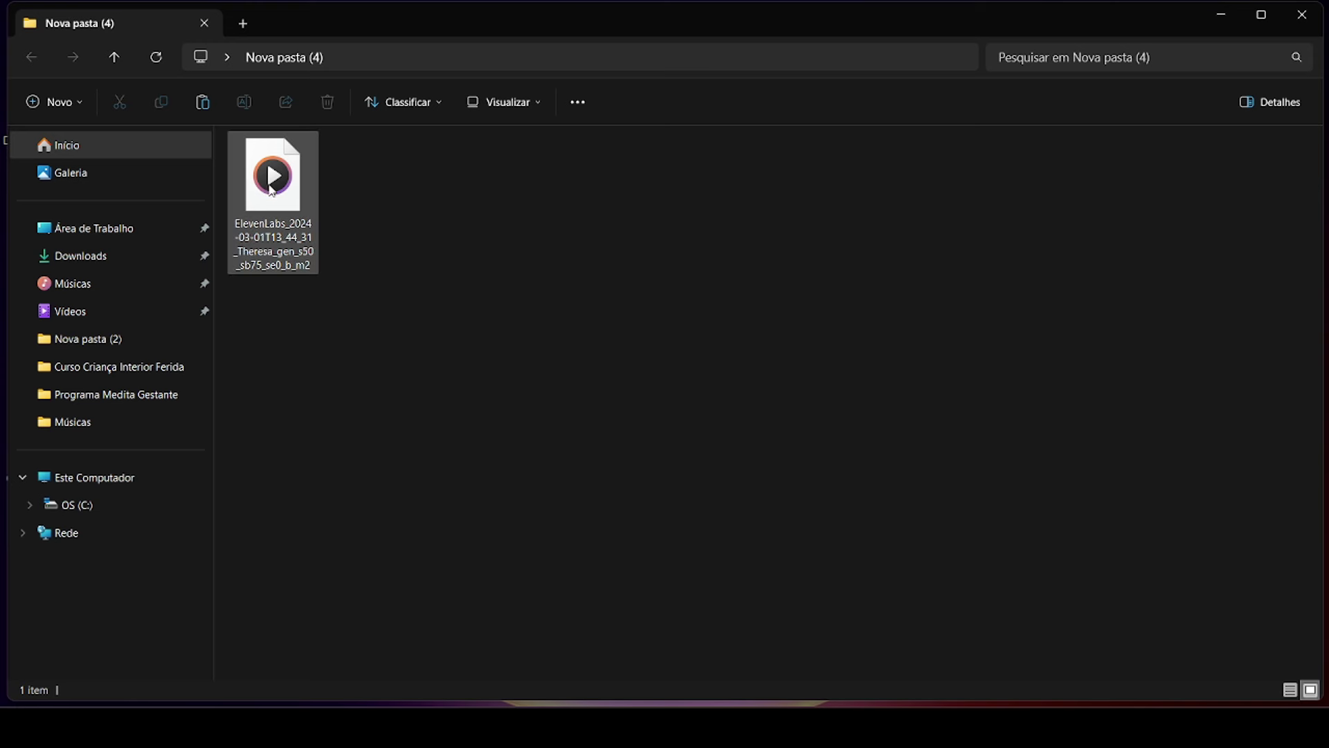
left_click(270, 212)
right_click(271, 213)
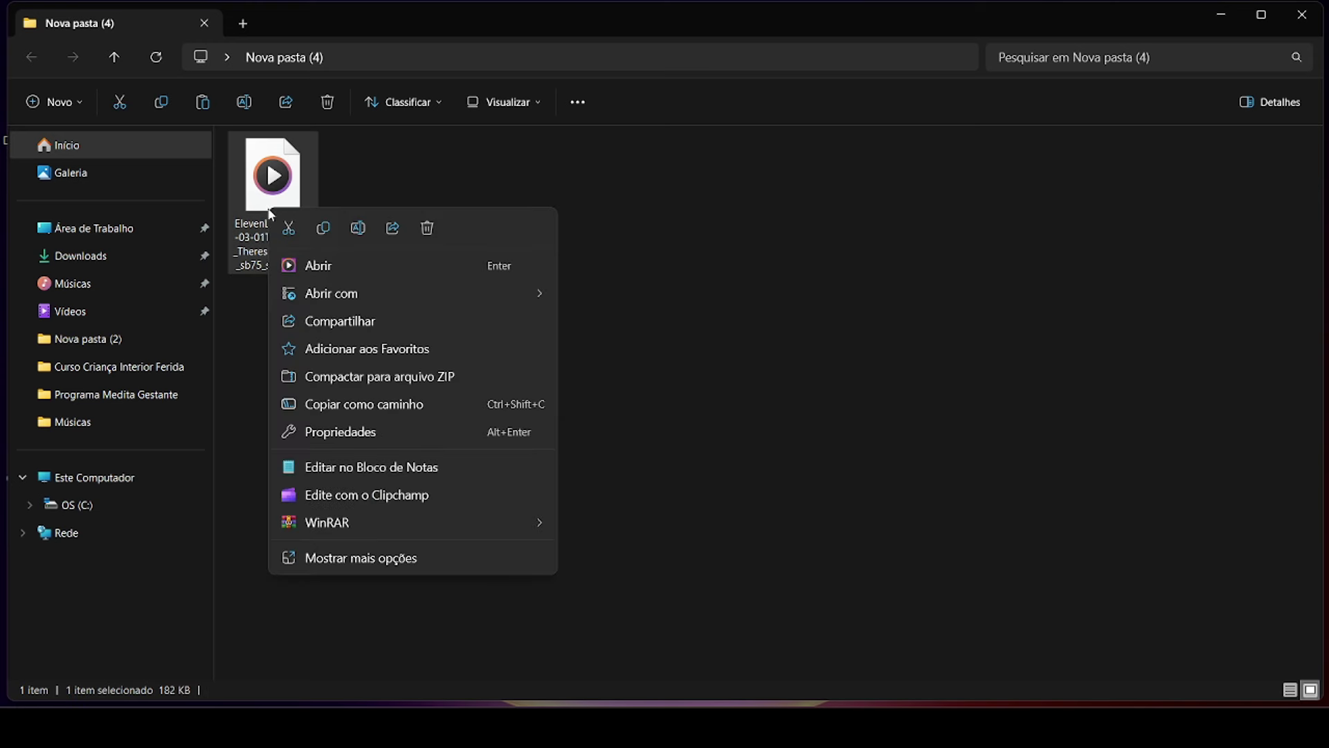
left_click(383, 558)
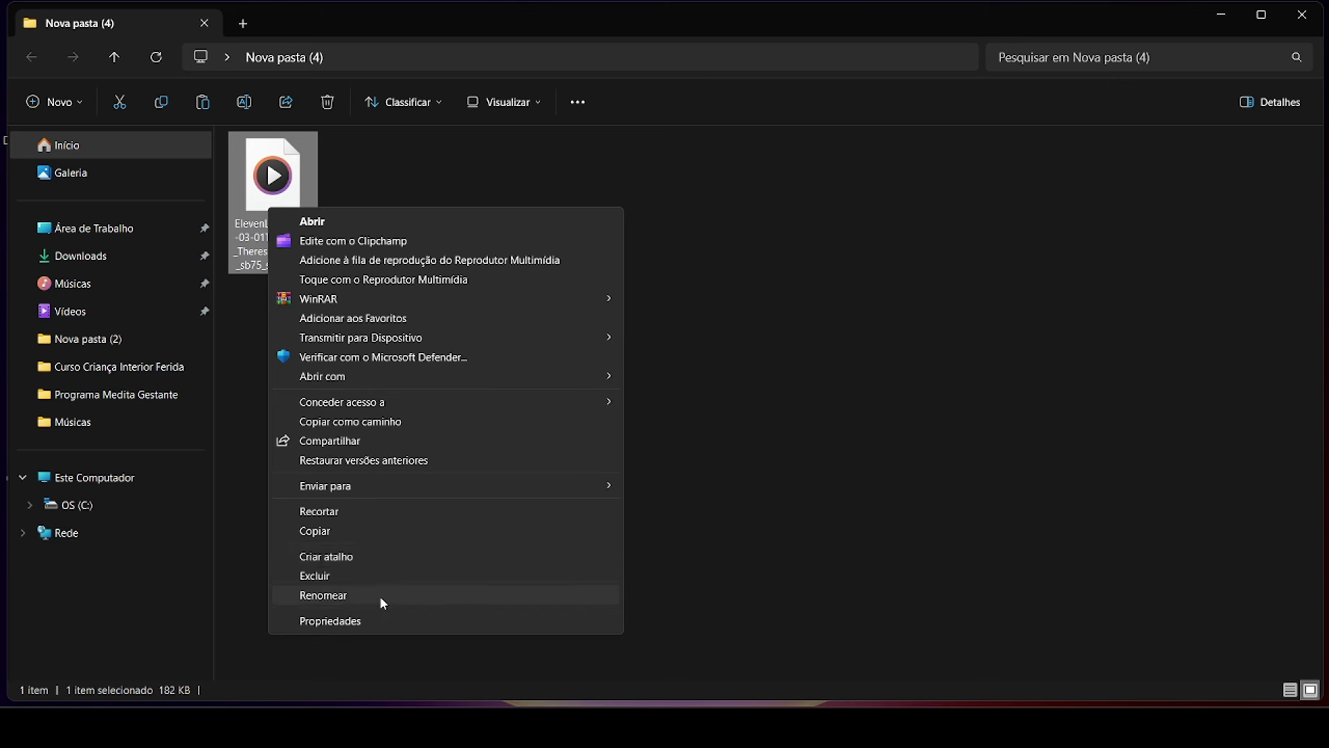
left_click(380, 596)
type("1")
left_click(513, 304)
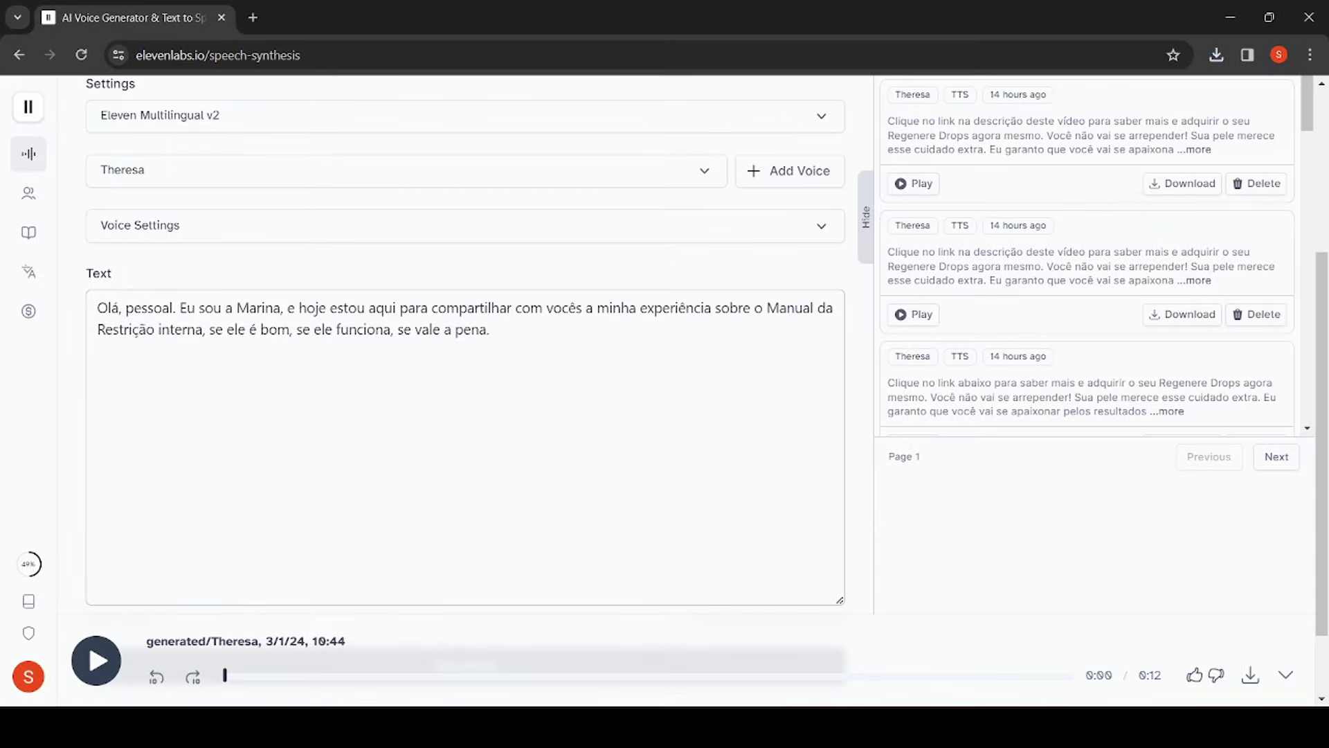
- Copy the second script paragraph, starting "Se você está assistindo a este vídeo", from Notepad and replace the ElevenLabs text with it
key("alt+Tab")
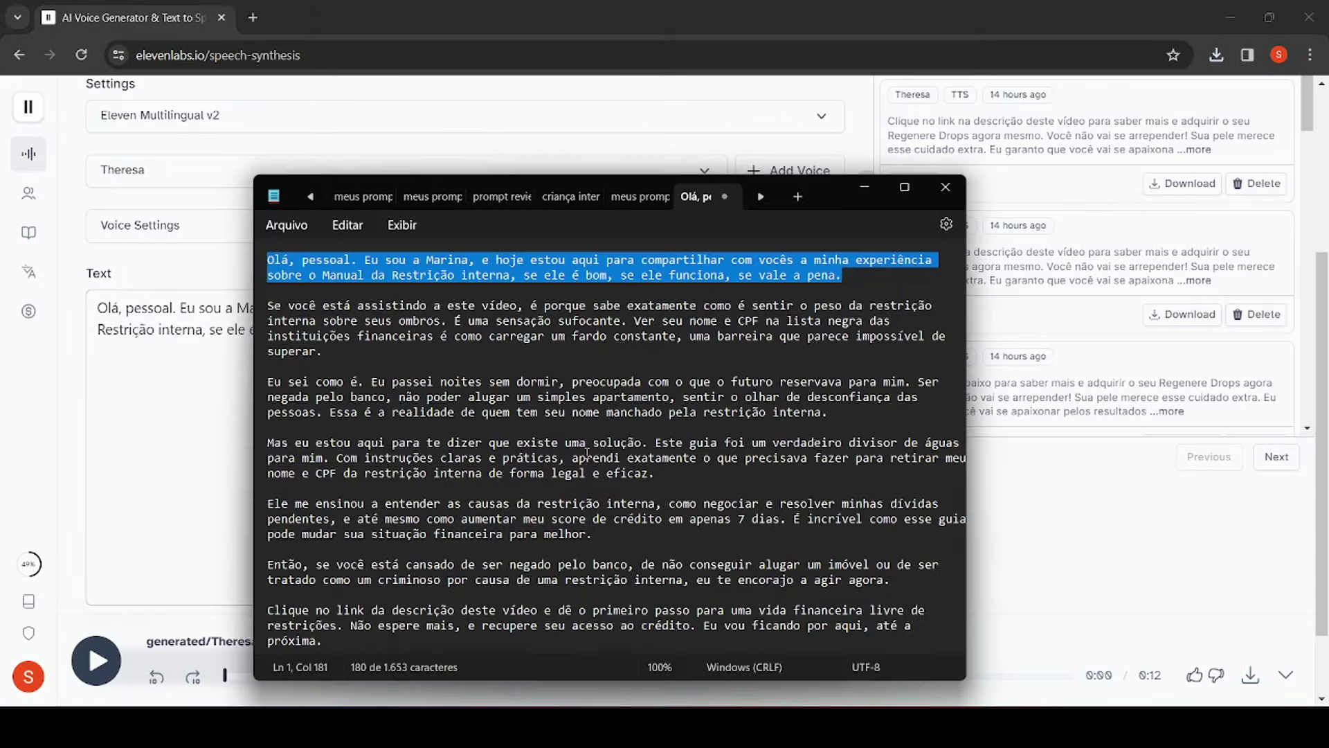
triple_click(354, 355)
key("ctrl+c")
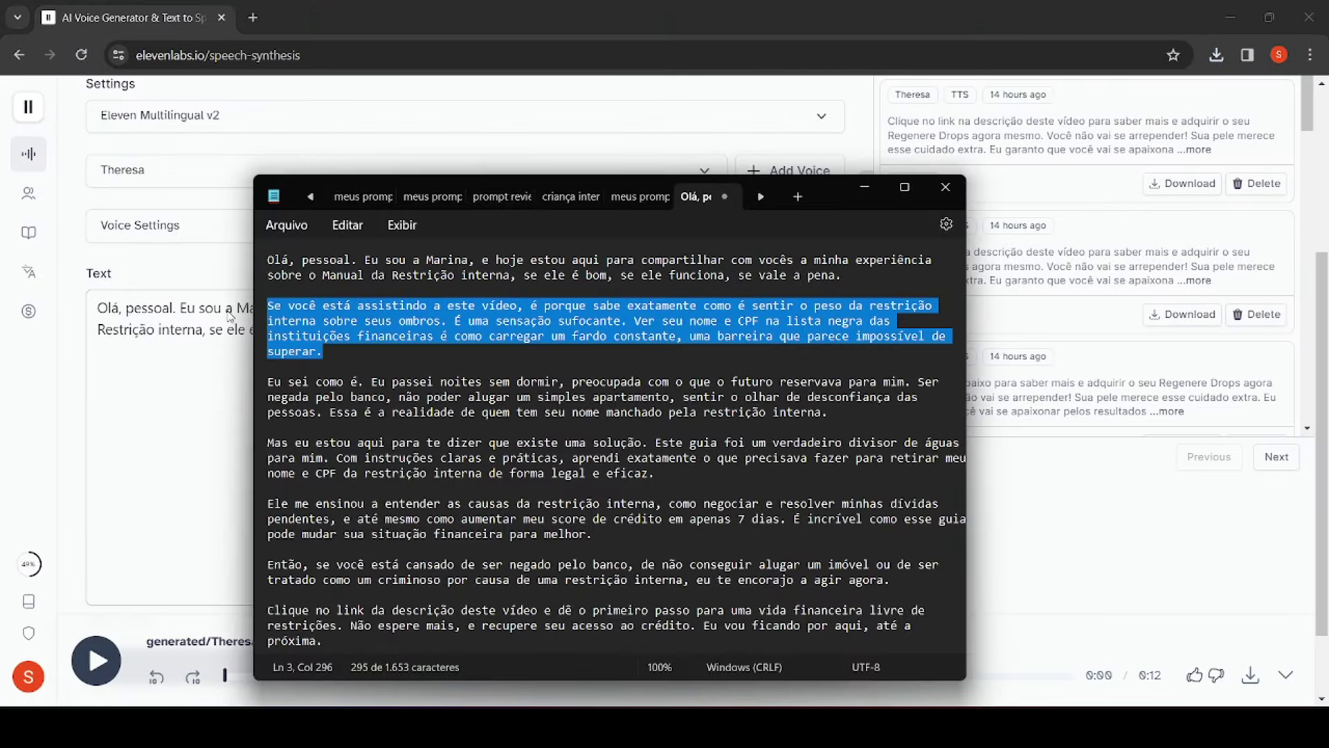
right_click(297, 326)
left_click(333, 413)
key("alt+Tab")
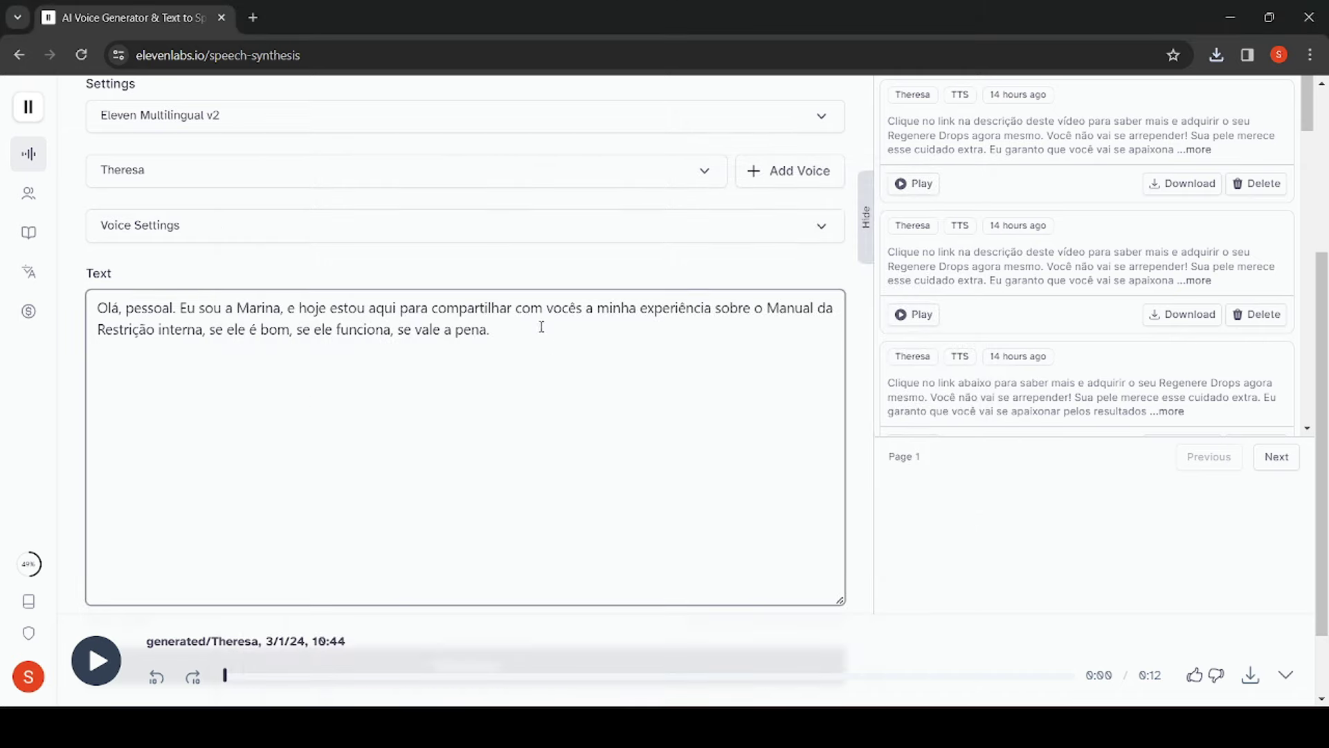
key("ctrl+a")
mouse_move(2, 267)
key("ctrl+v")
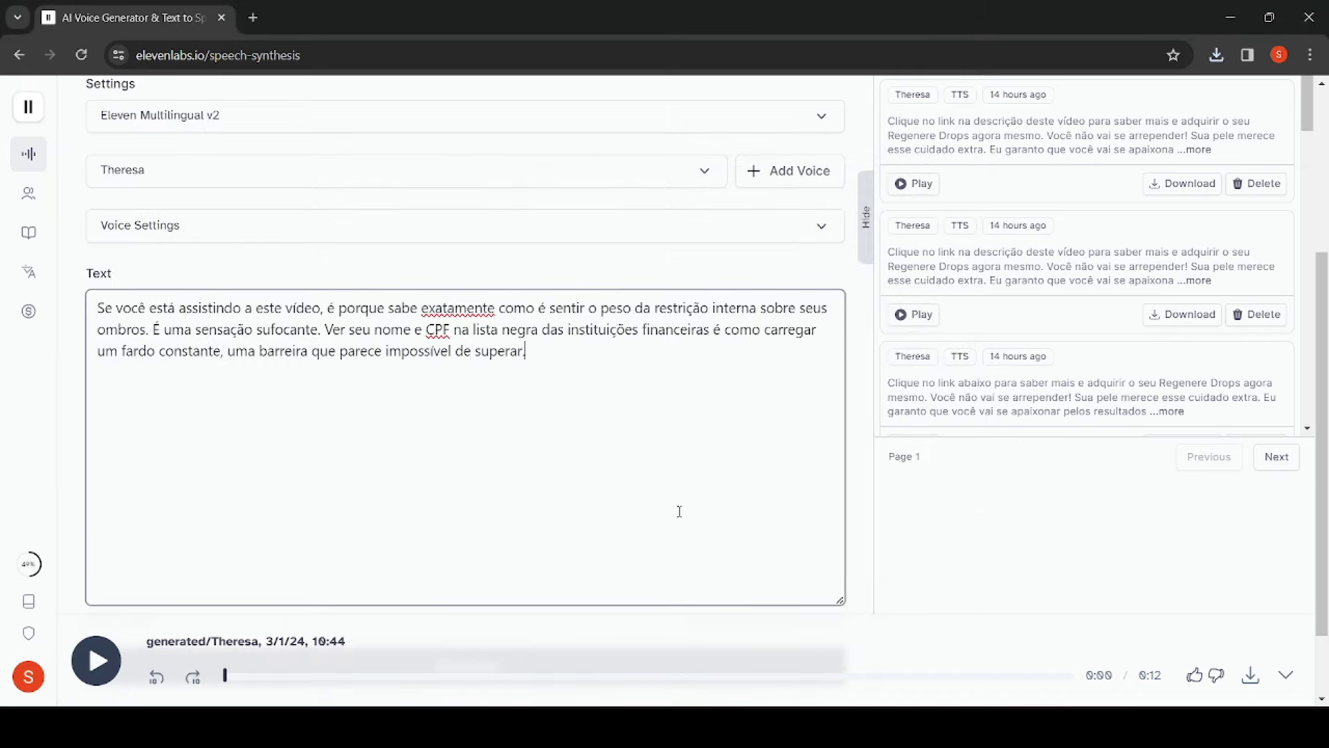
- Generate the second paragraph's narration with the Theresa voice and download the audio
scroll(558, 546, "down", 2)
left_click(496, 572)
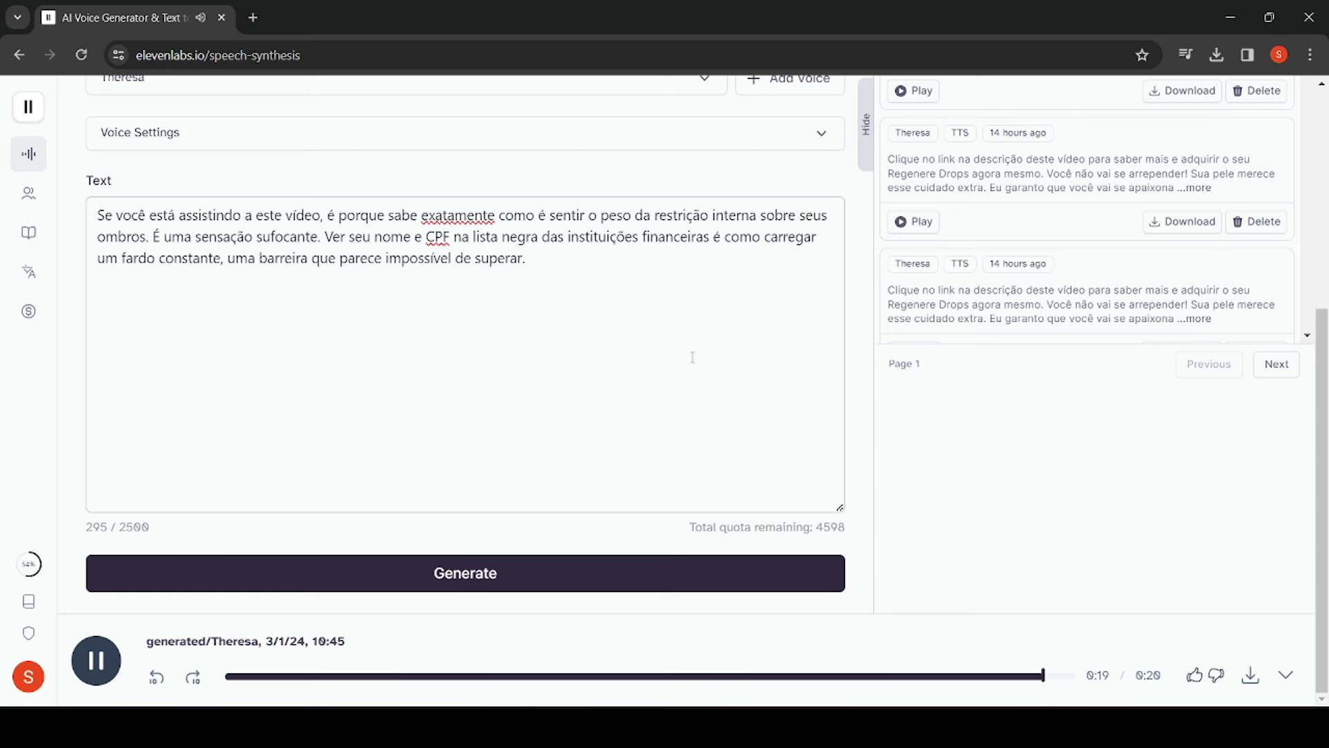
left_click(1246, 681)
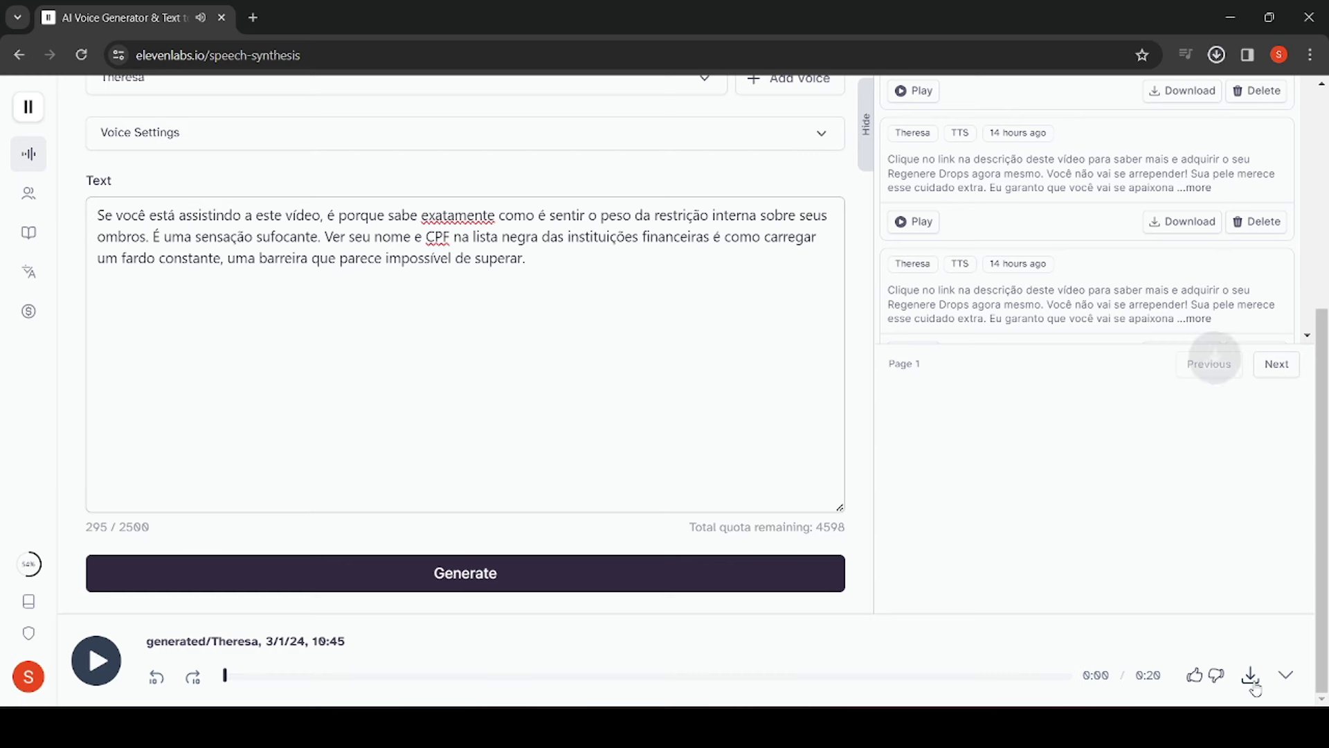
- Switch to the Nova pasta (4) folder and rename the newly downloaded audio file as 2
key("alt+Tab")
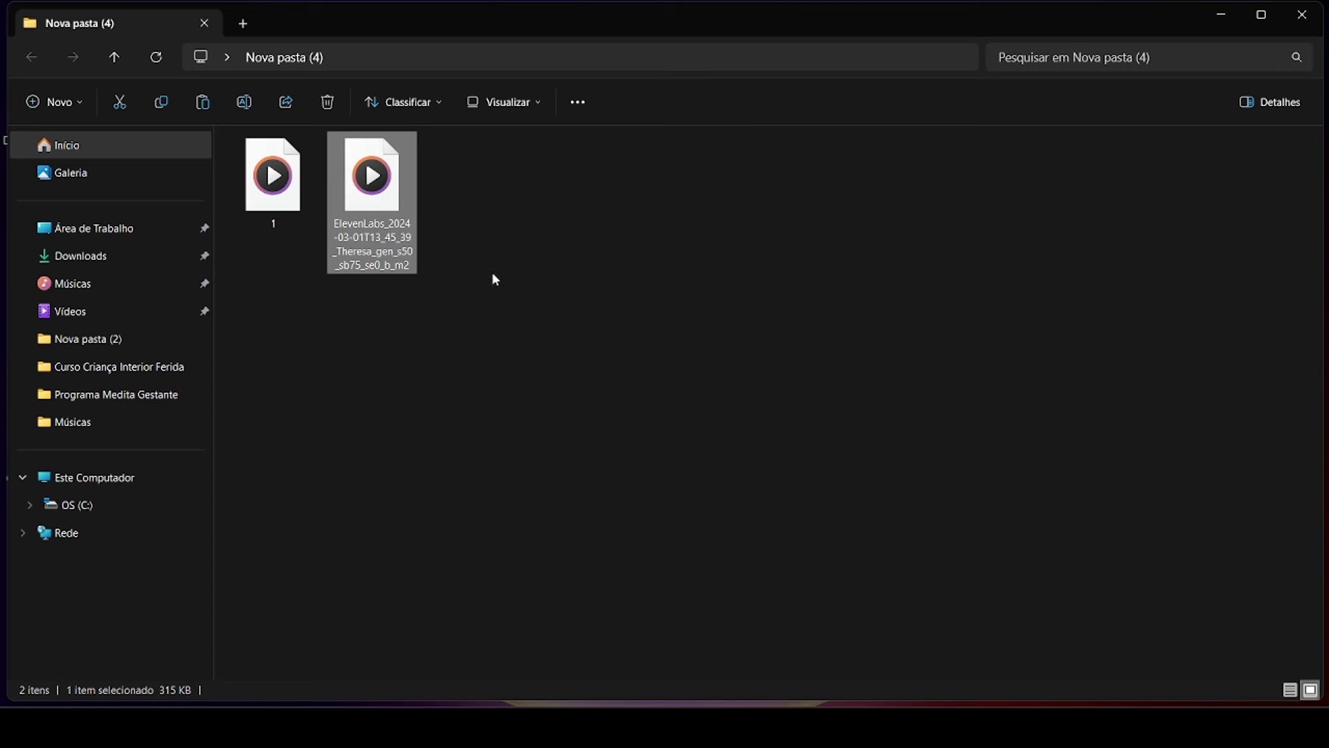
right_click(388, 192)
left_click(500, 538)
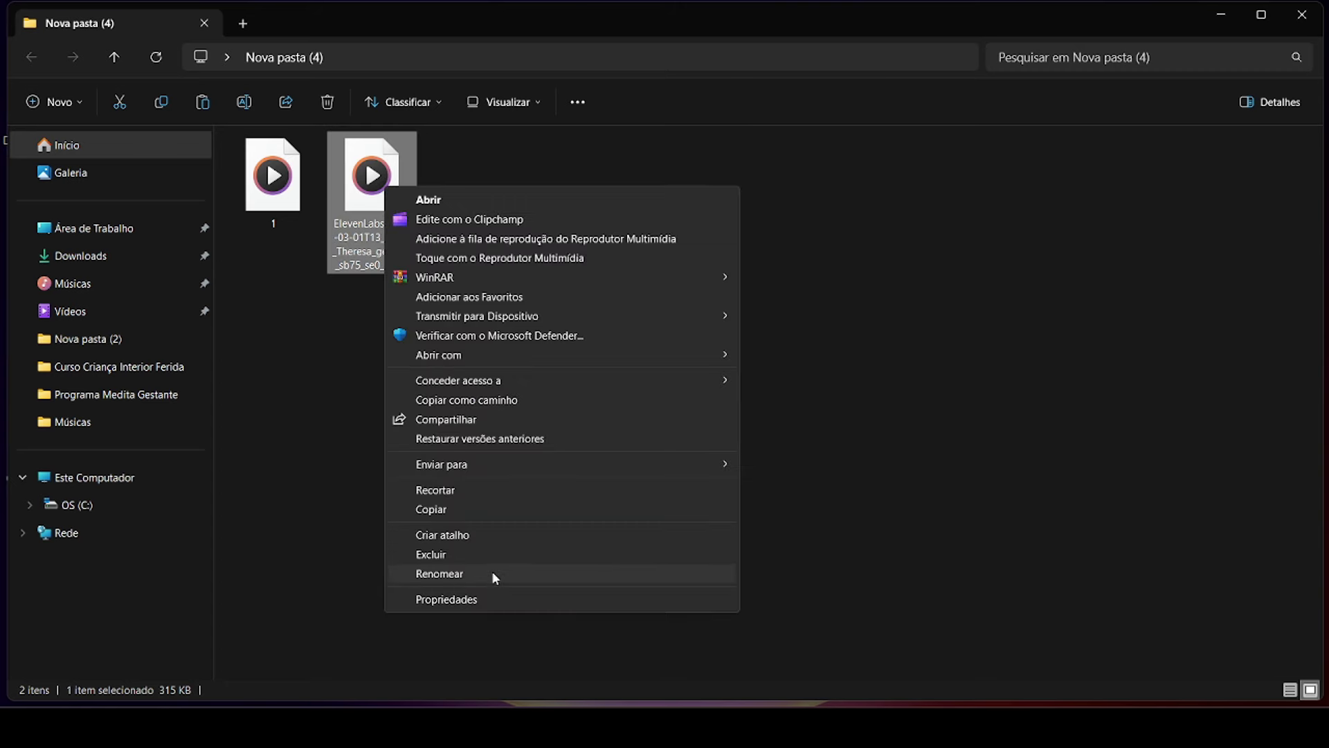
left_click(492, 571)
type("2")
key("Return")
left_click(696, 265)
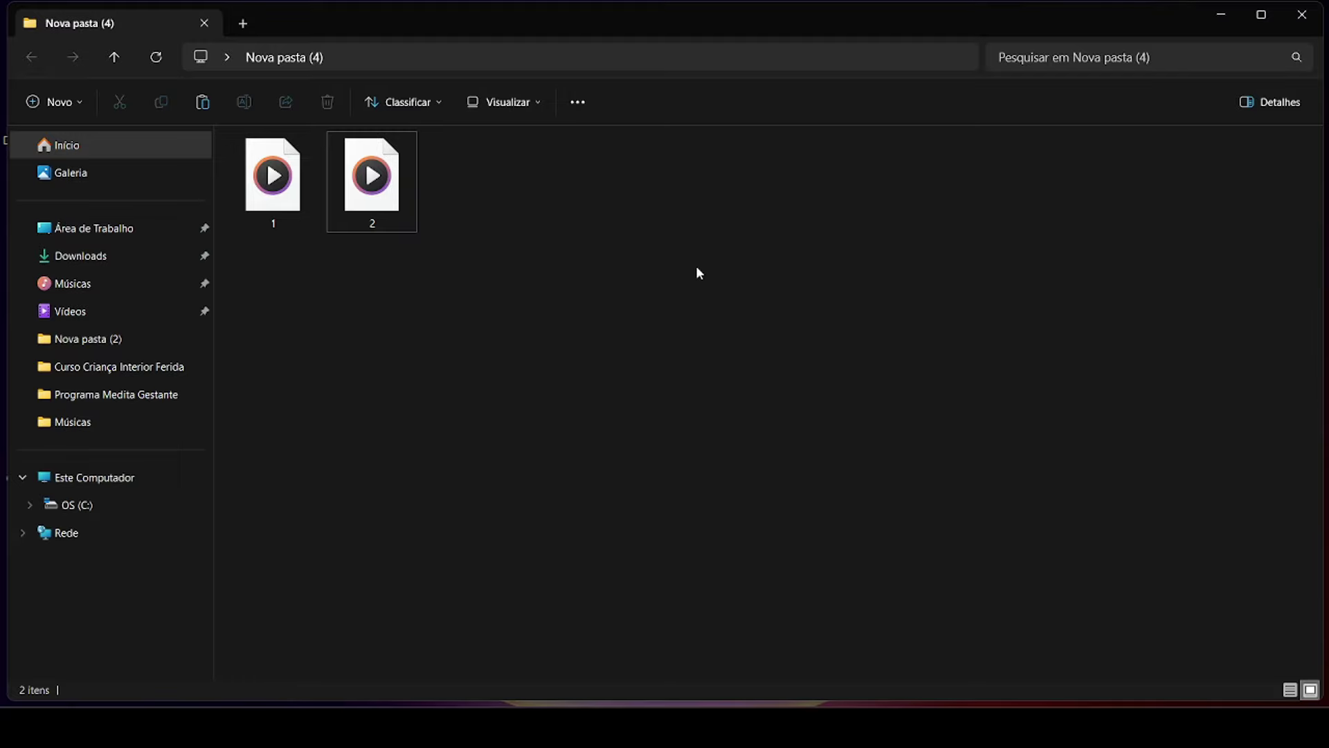
- Return to the script in Notepad and select the third paragraph, starting "Eu sei como é", for copying
key("alt+Tab")
key("alt+Tab")
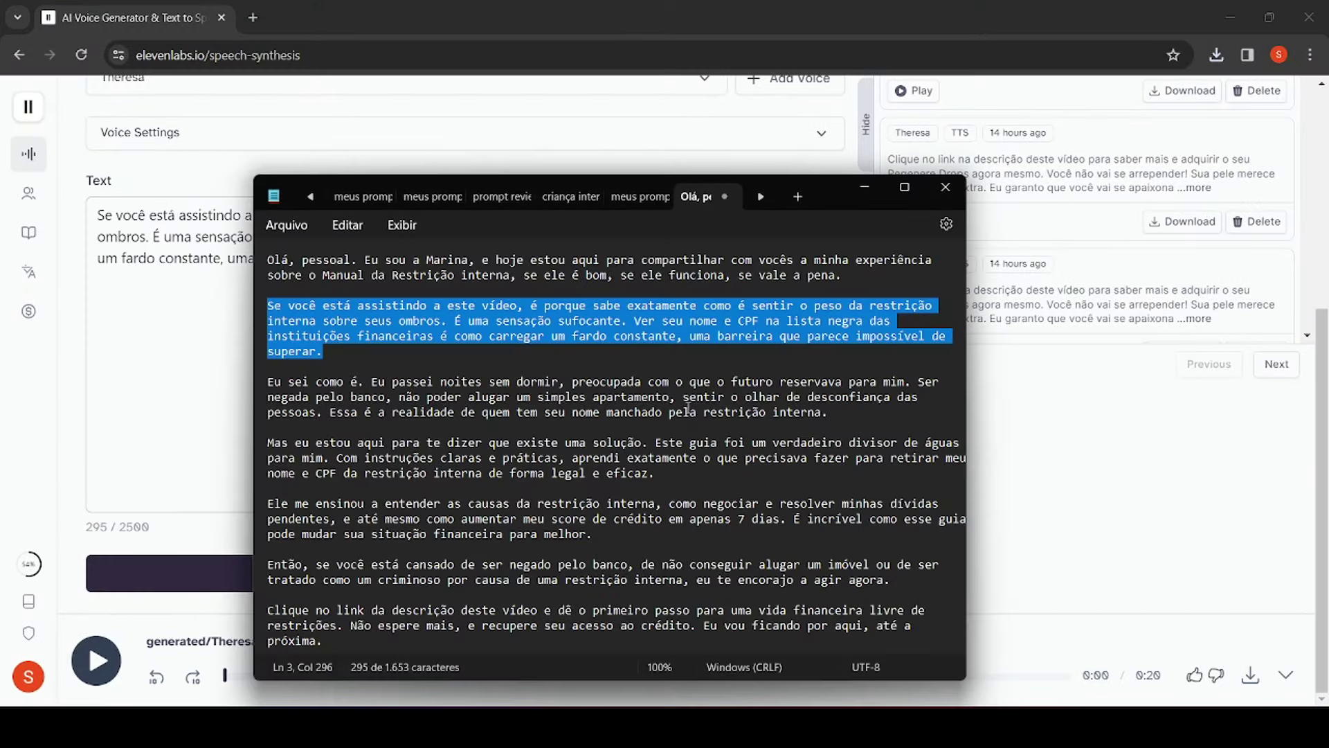
left_click_drag(856, 423, 272, 385)
right_click(301, 395)
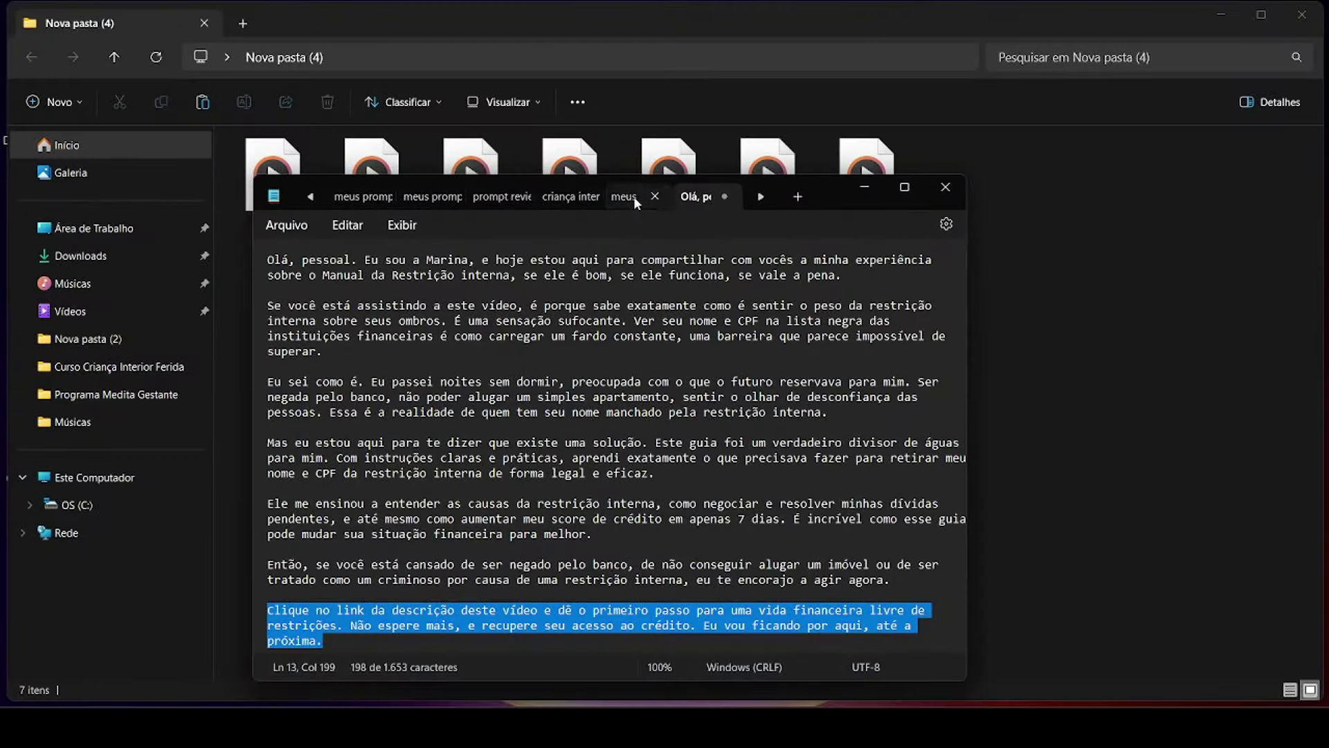
- Move the Notepad window aside and bring the Nova pasta (4) folder forward to view the numbered audio files
left_click_drag(825, 195, 1044, 206)
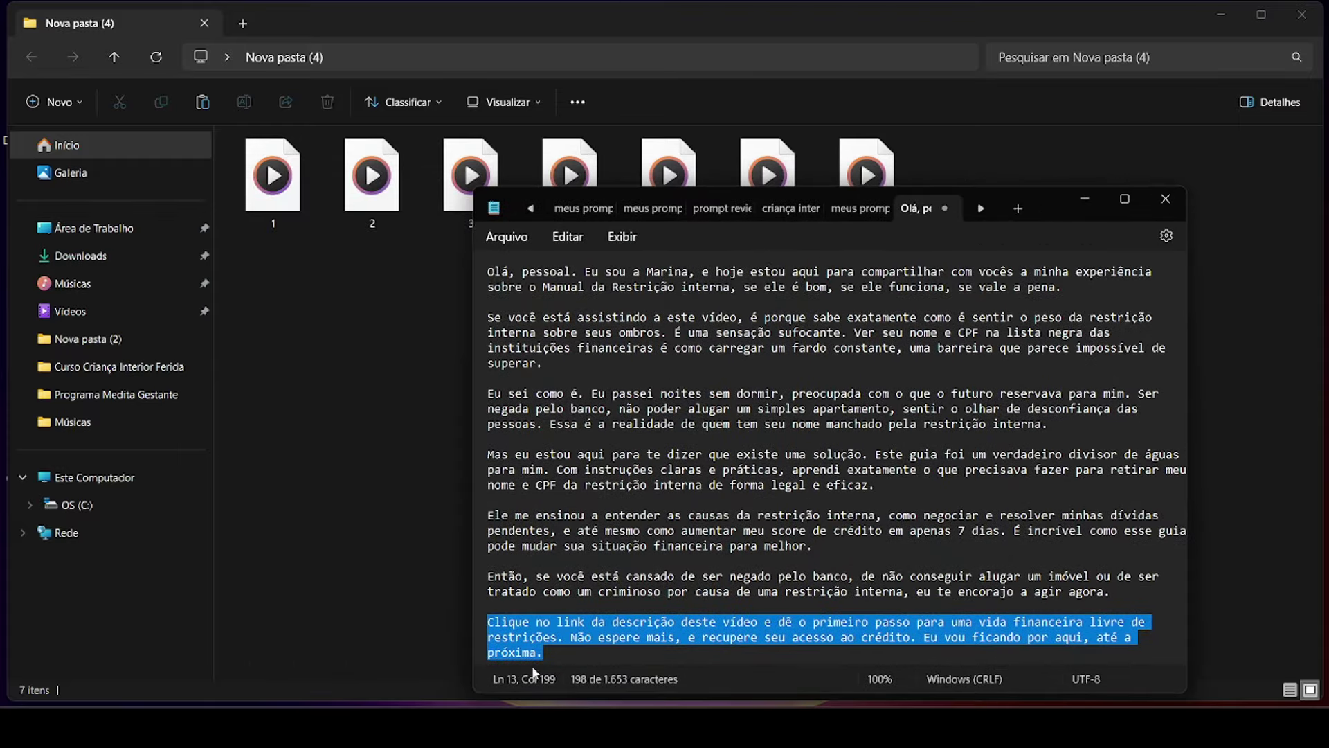
left_click(305, 314)
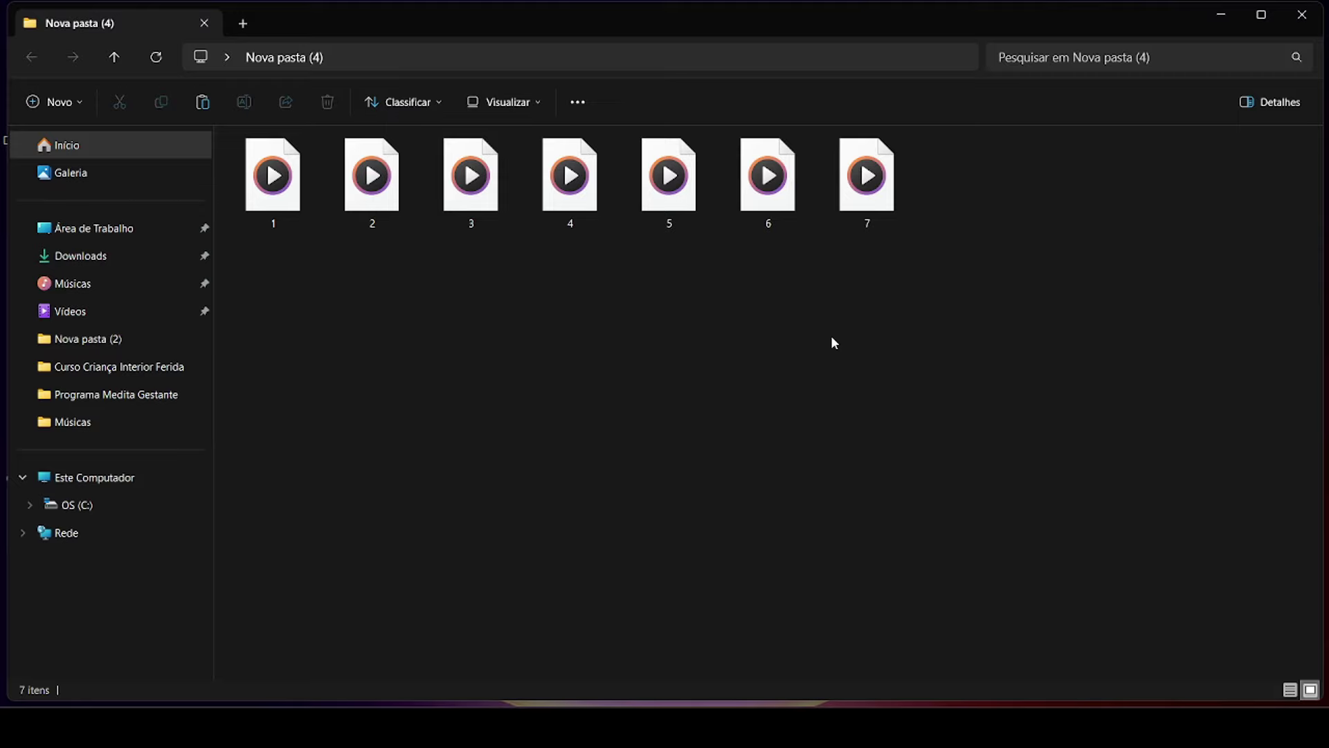
- Switch to Chrome, search the web for "capcut pc" in a new tab, and open the desktop video editor result
left_click(744, 727)
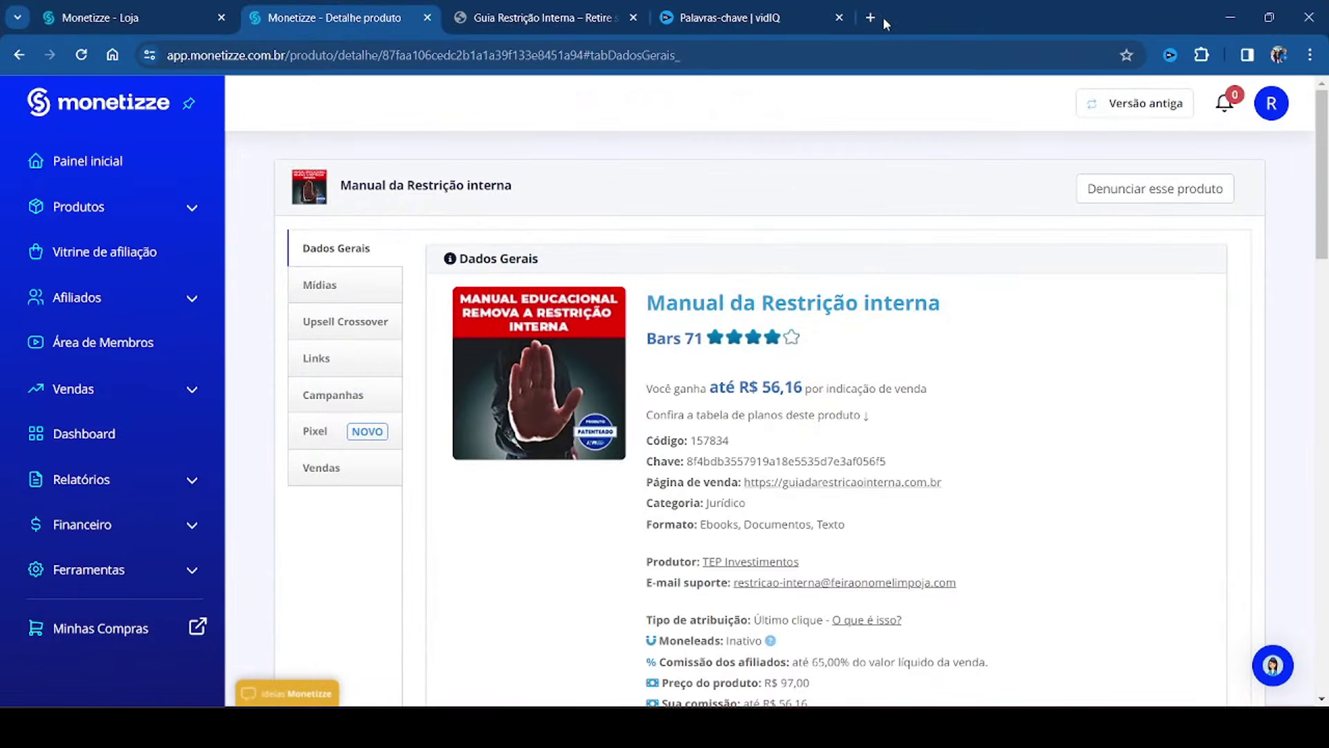
left_click(871, 18)
type("caps")
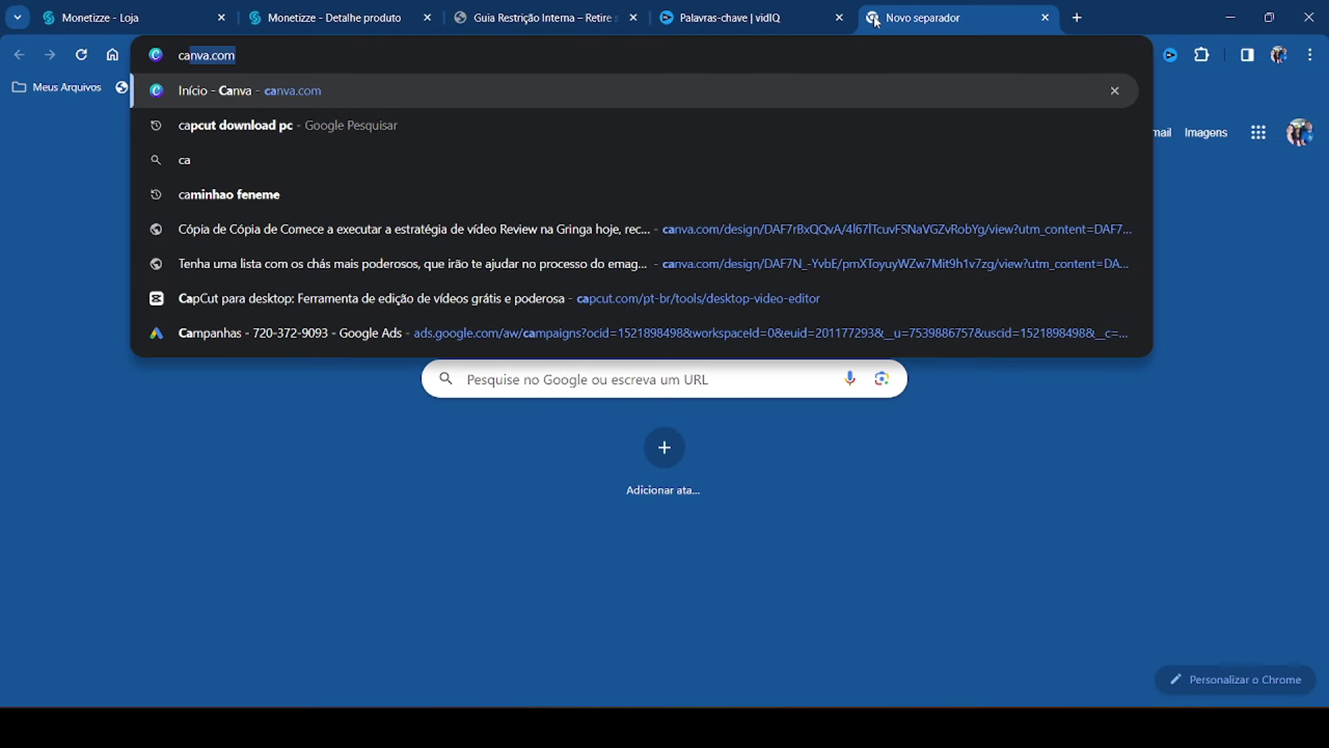
key("BackSpace")
key("BackSpace")
type("ct")
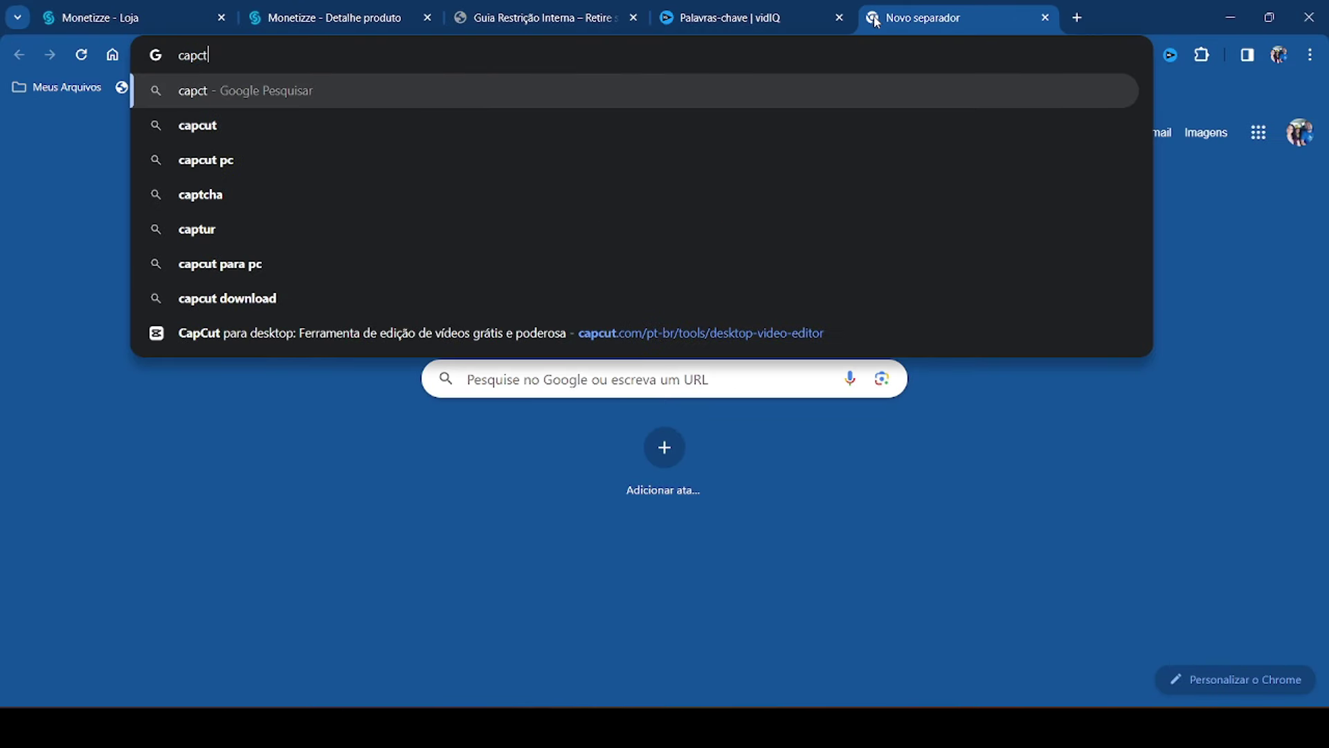
key("Down")
key("Down")
key("Return")
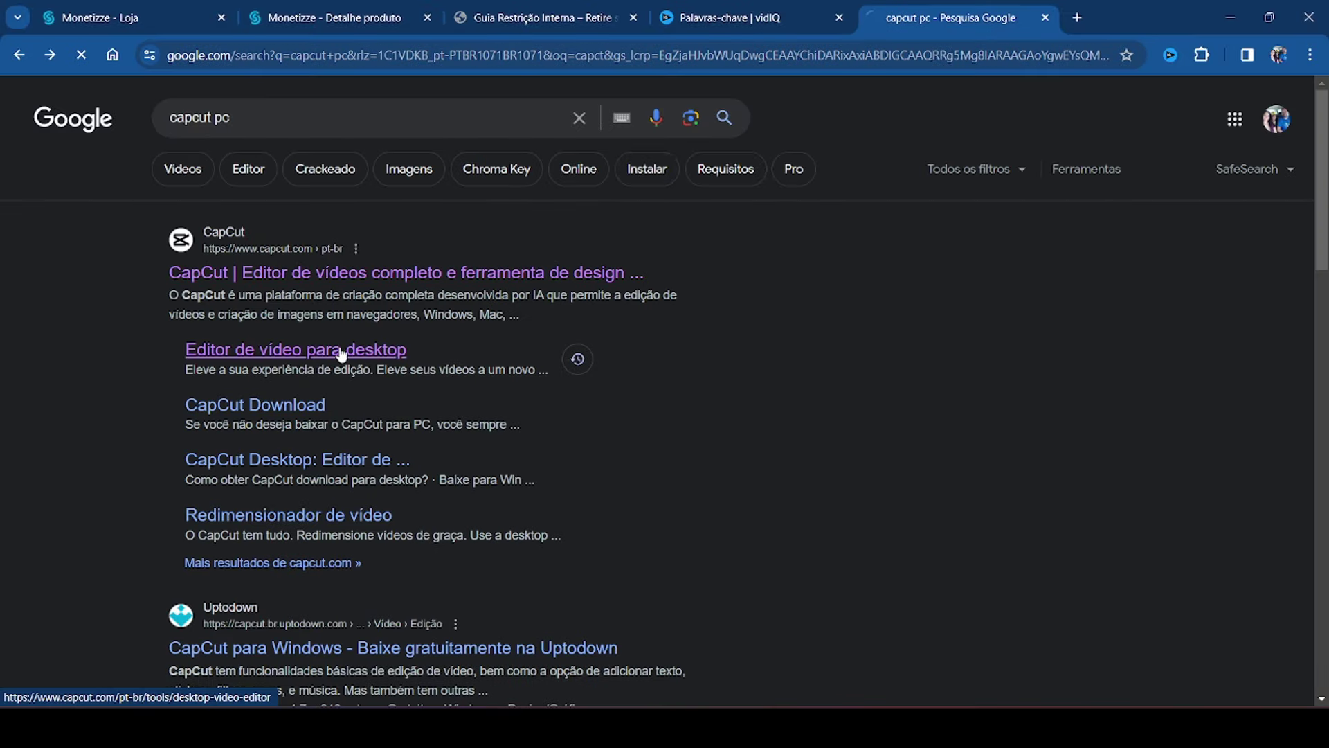
left_click(341, 350)
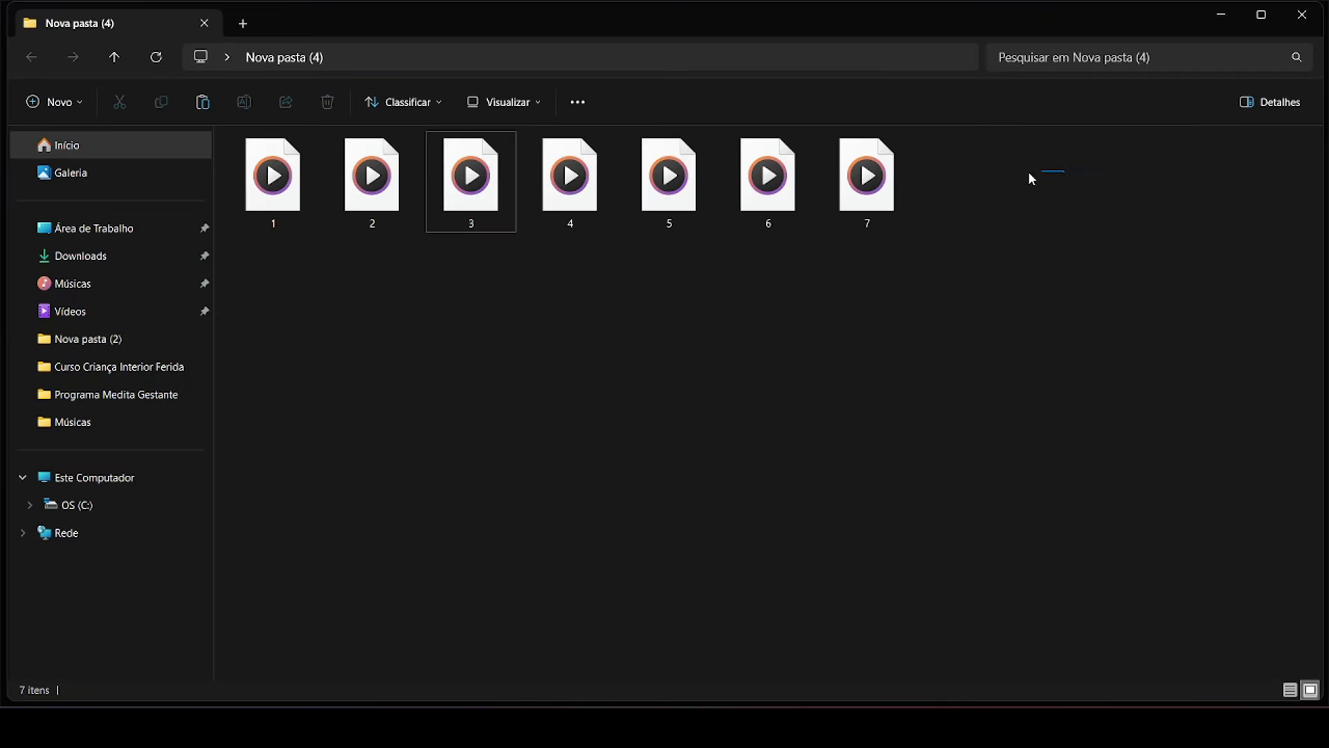
- Import the seven numbered audio files from Nova pasta (4) into the CapCut project and place them in order on the timeline
left_click_drag(1031, 179, 392, 276)
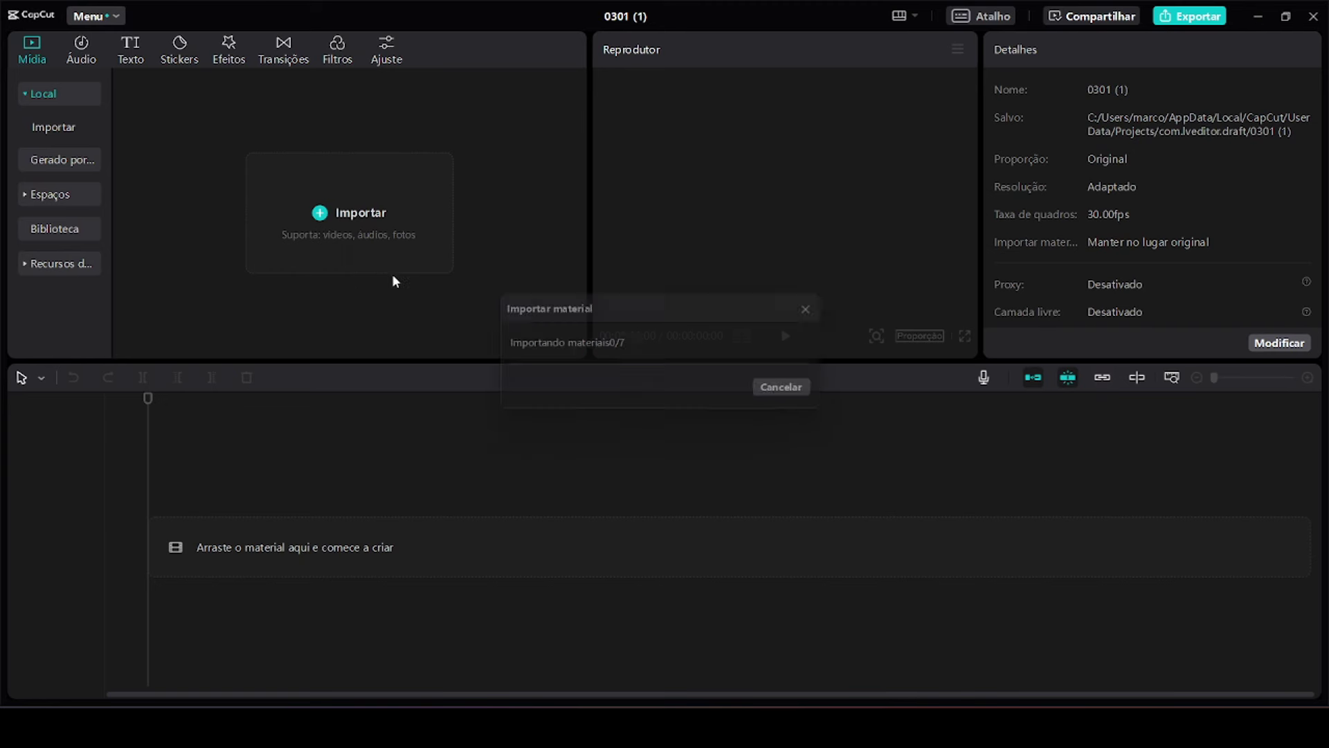
left_click_drag(147, 183, 168, 617)
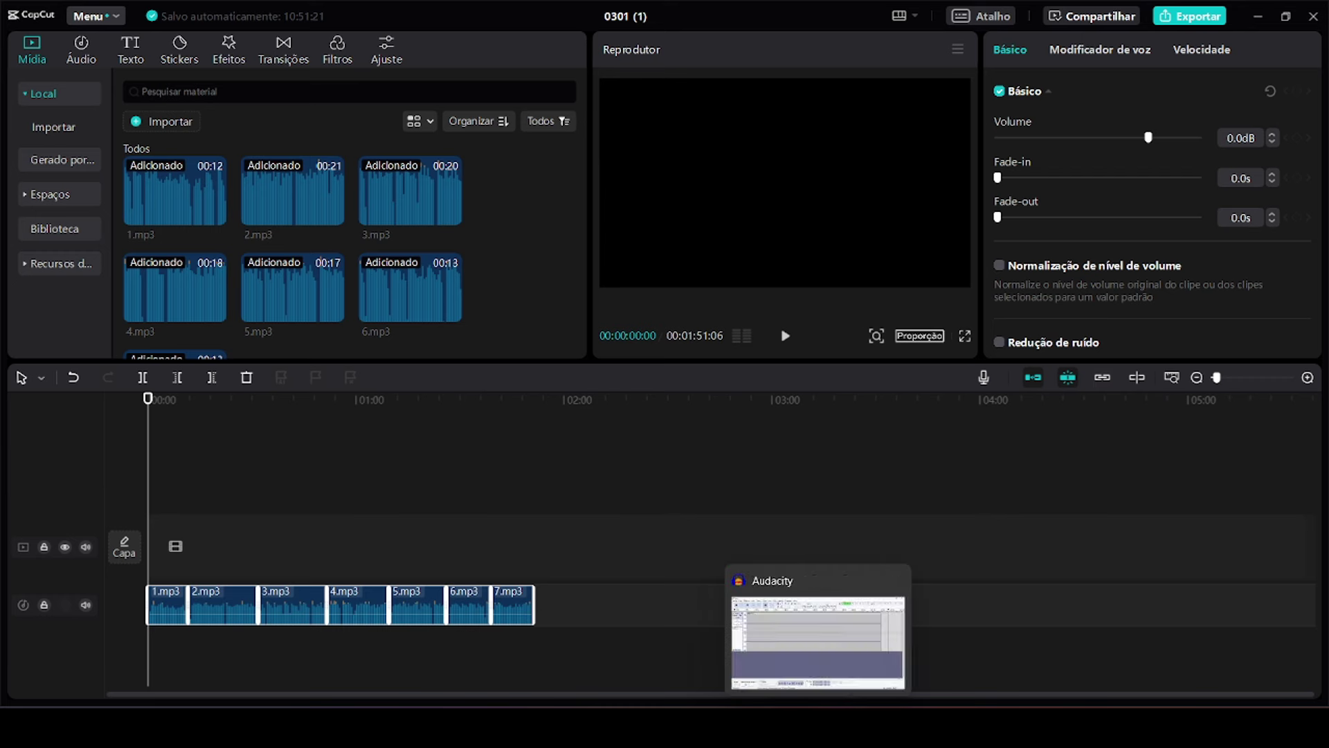
- Switch to Chrome, search for "backgraund branco" in a new tab, and choose the first white background image
left_click(742, 727)
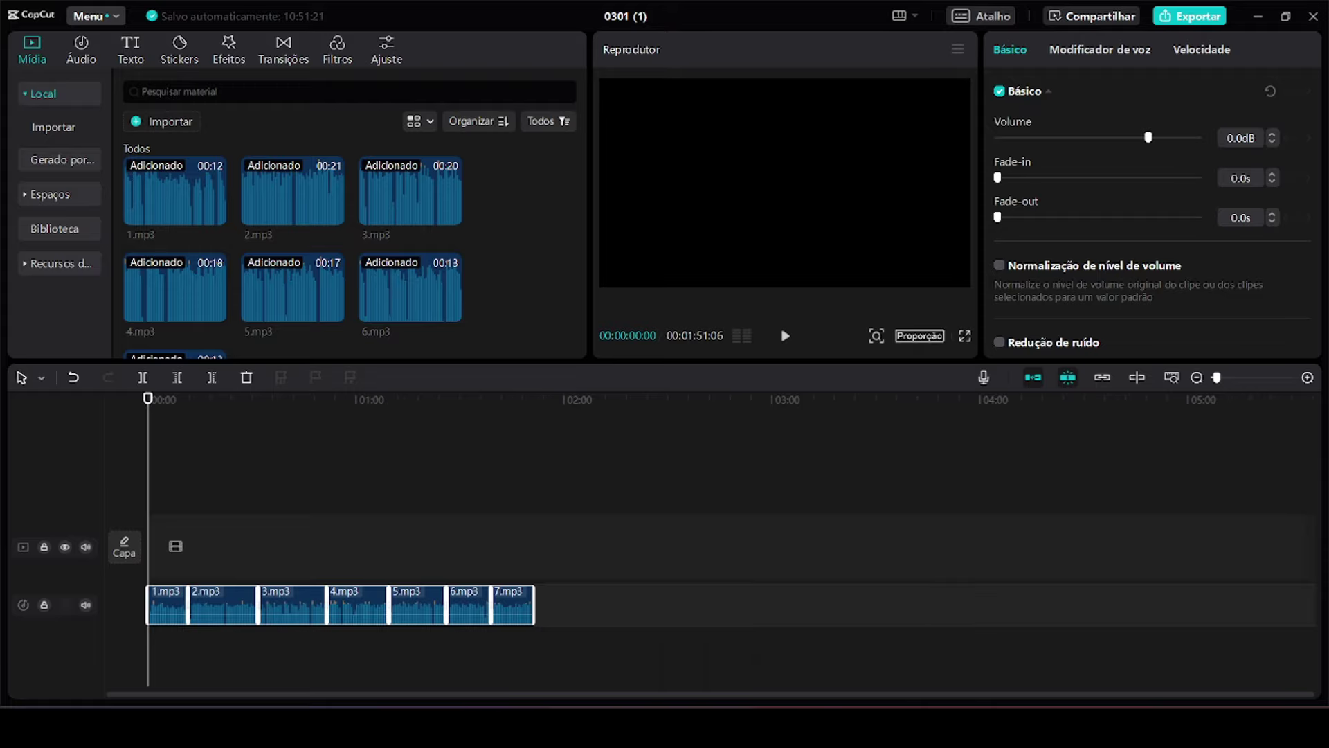
left_click(870, 17)
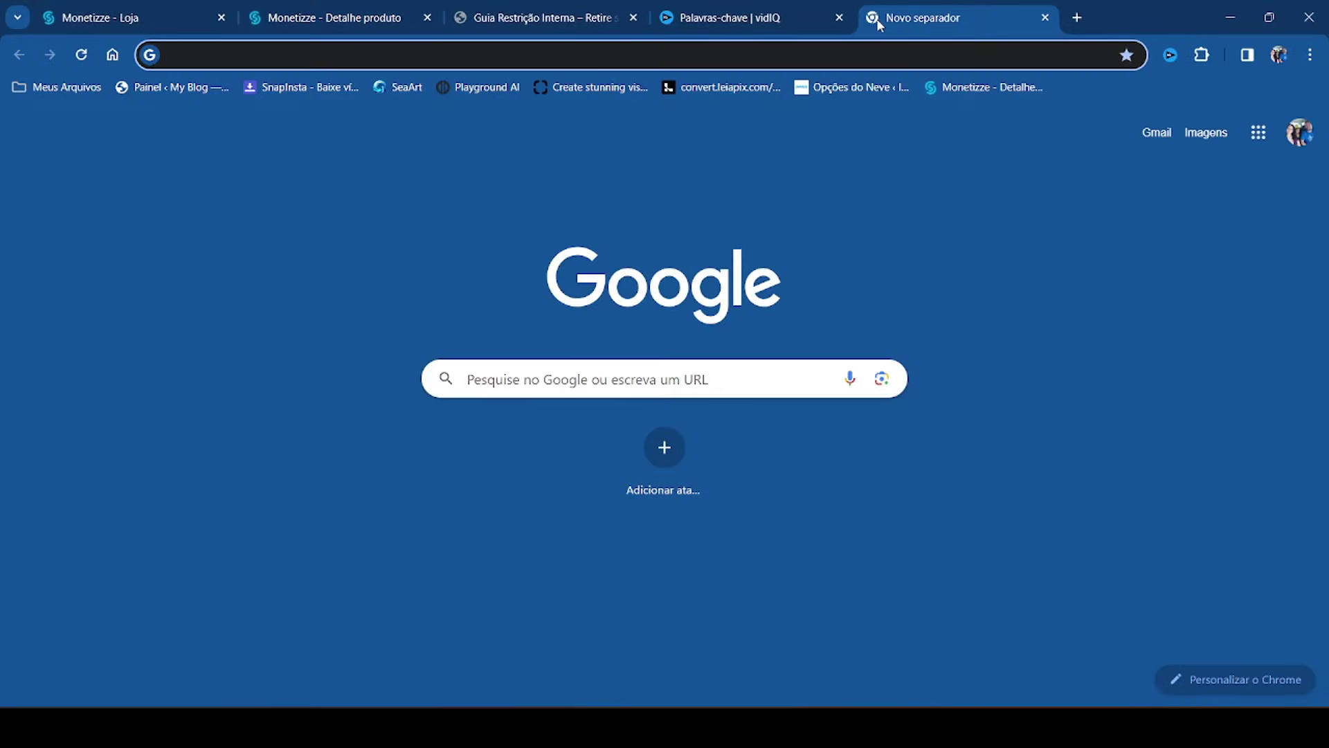
type("ba")
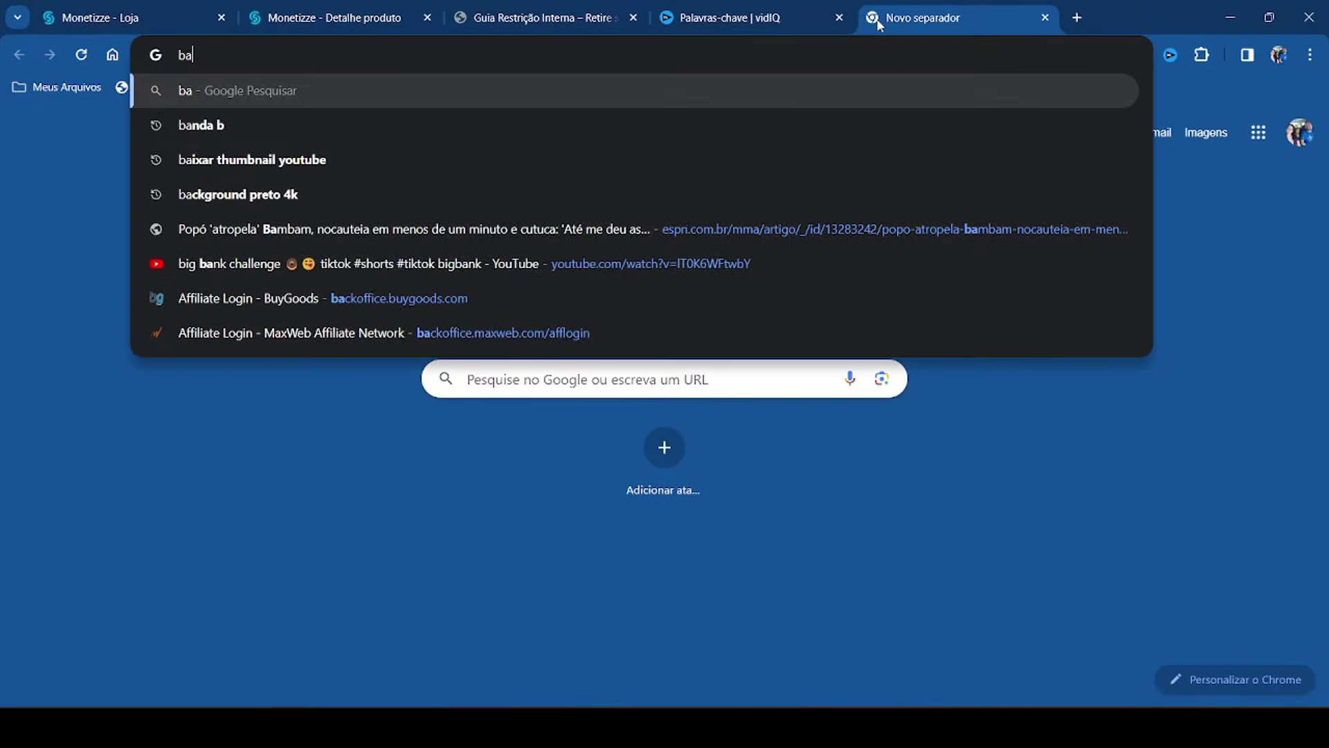
type("ckgra")
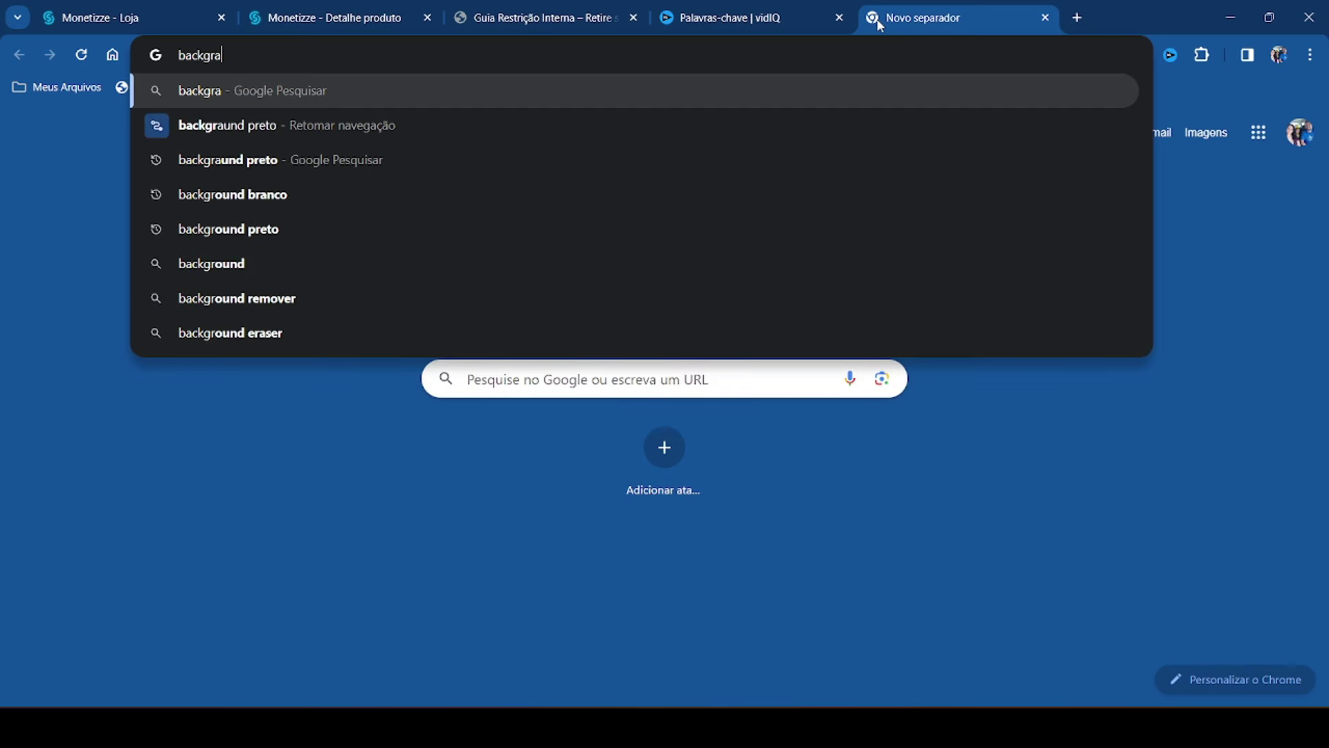
type("und branco")
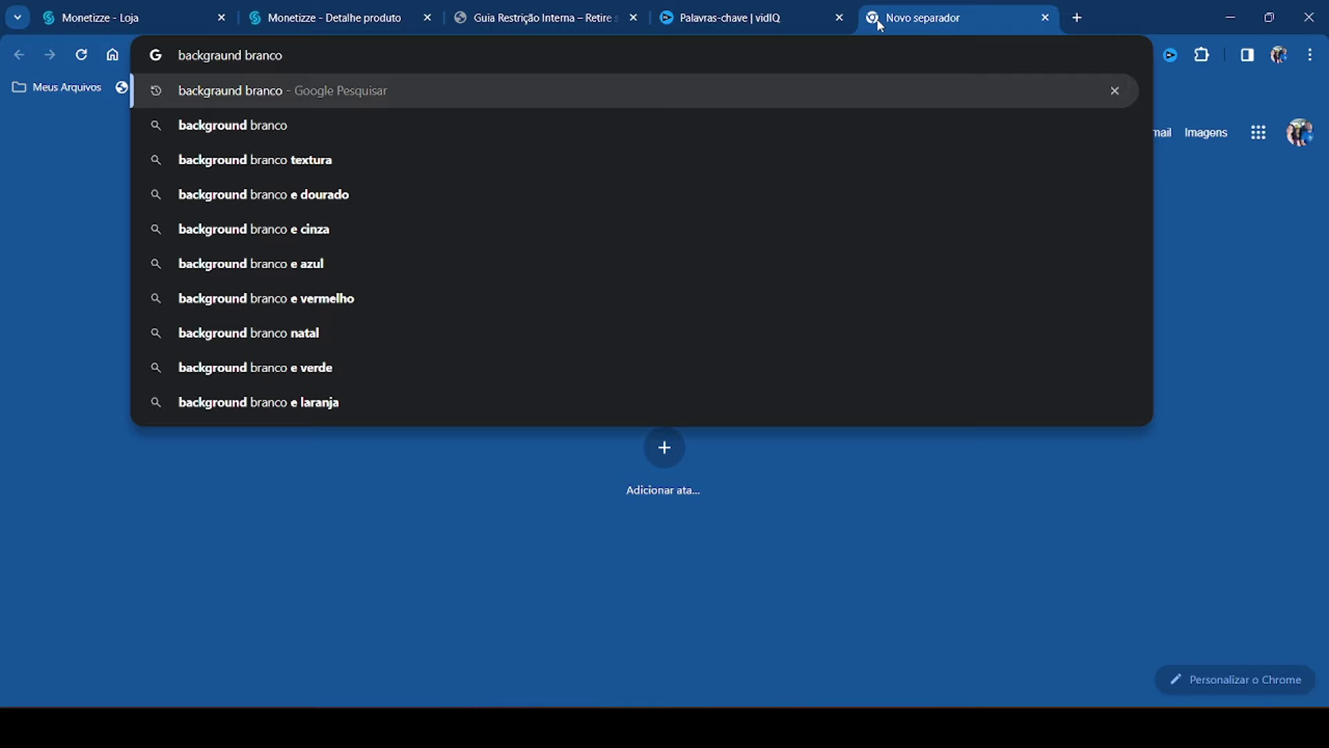
key("Return")
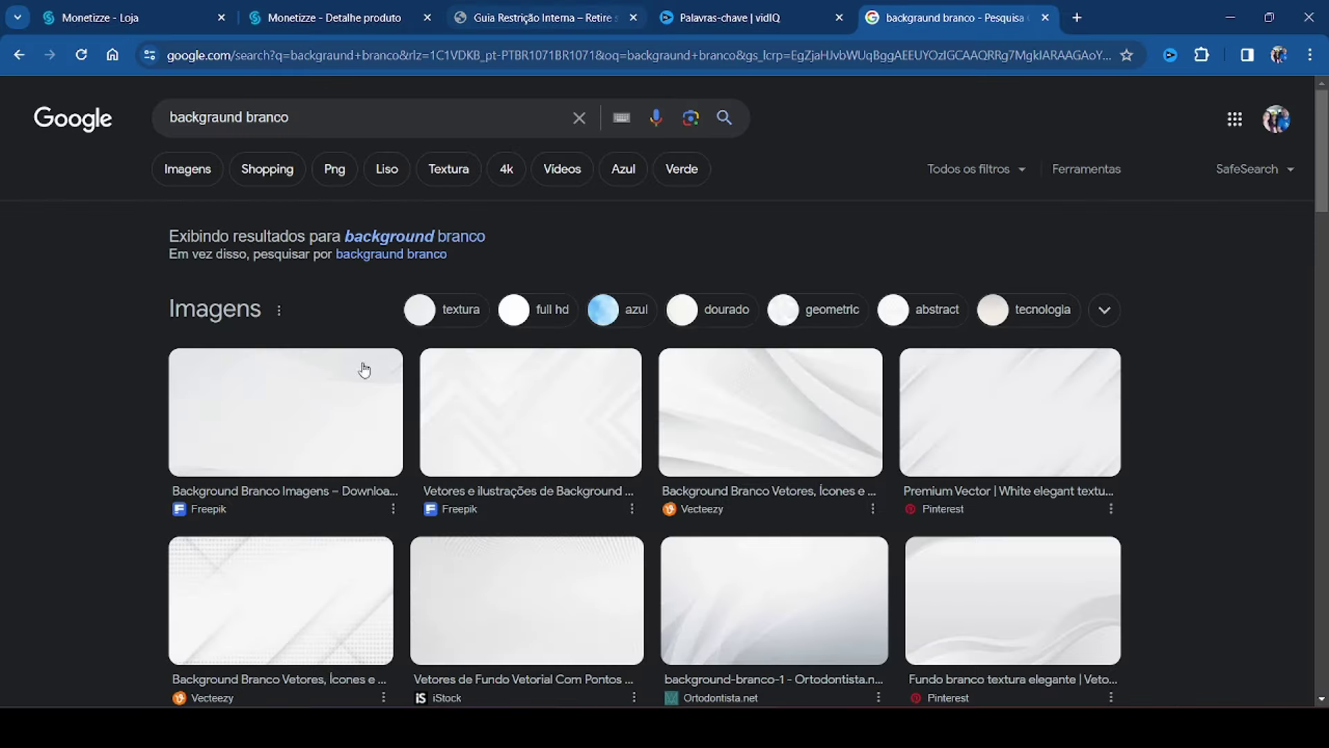
left_click(277, 409)
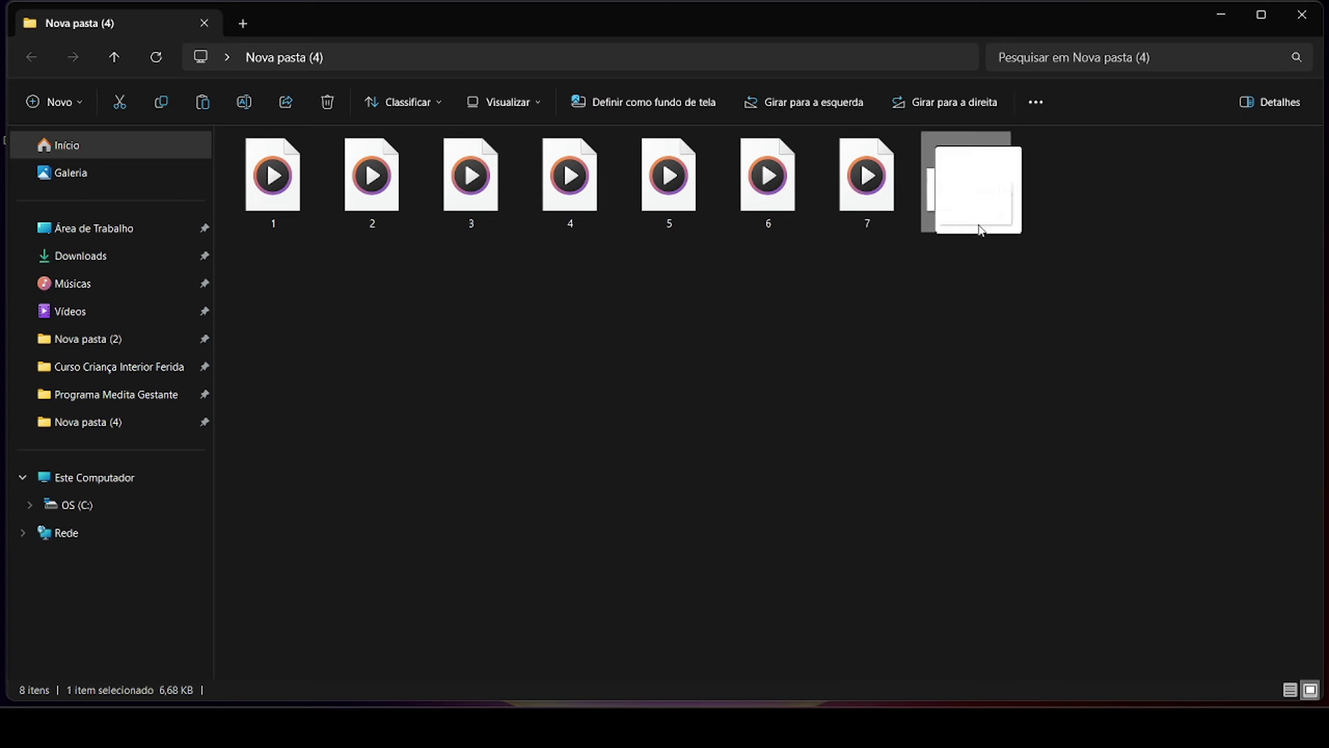
- Import BRANCO.png from the folder into CapCut, place it above the narration, and extend it to the end of the audio
left_click_drag(980, 230, 421, 326)
left_click(294, 332)
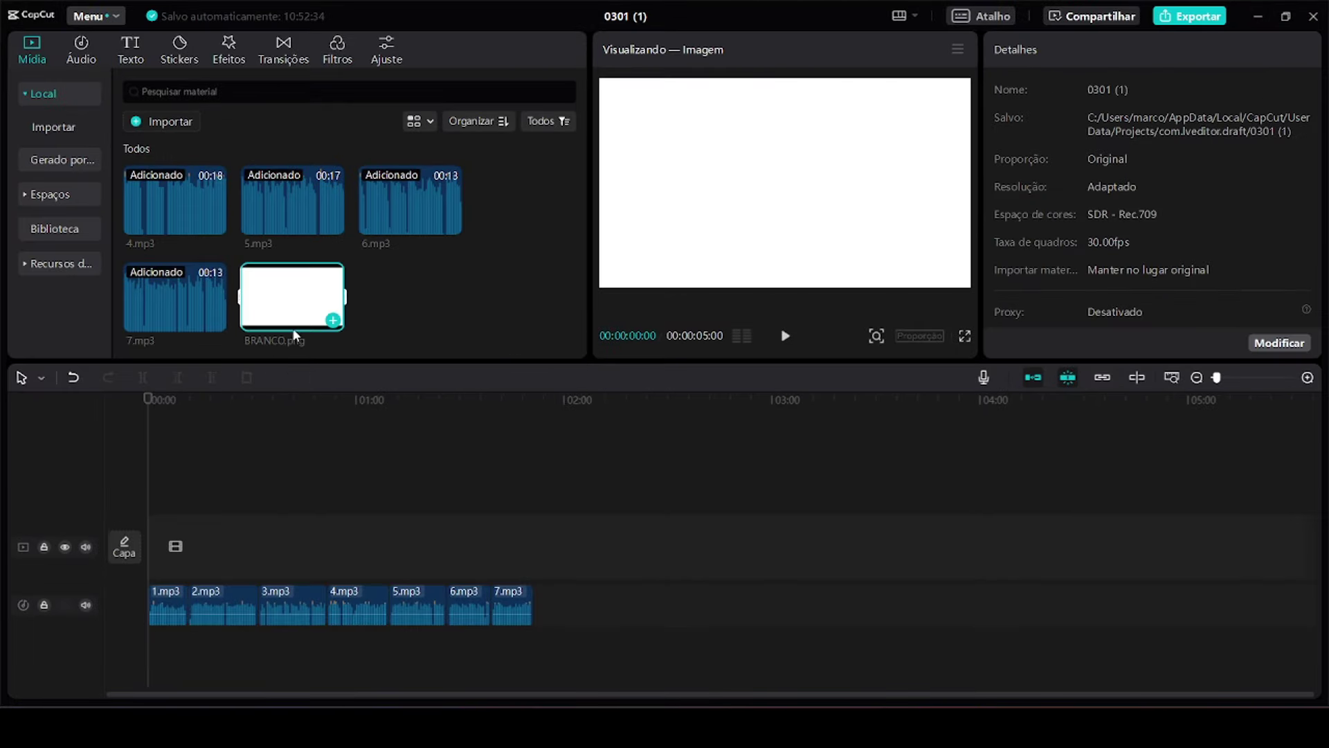
left_click_drag(259, 297, 156, 487)
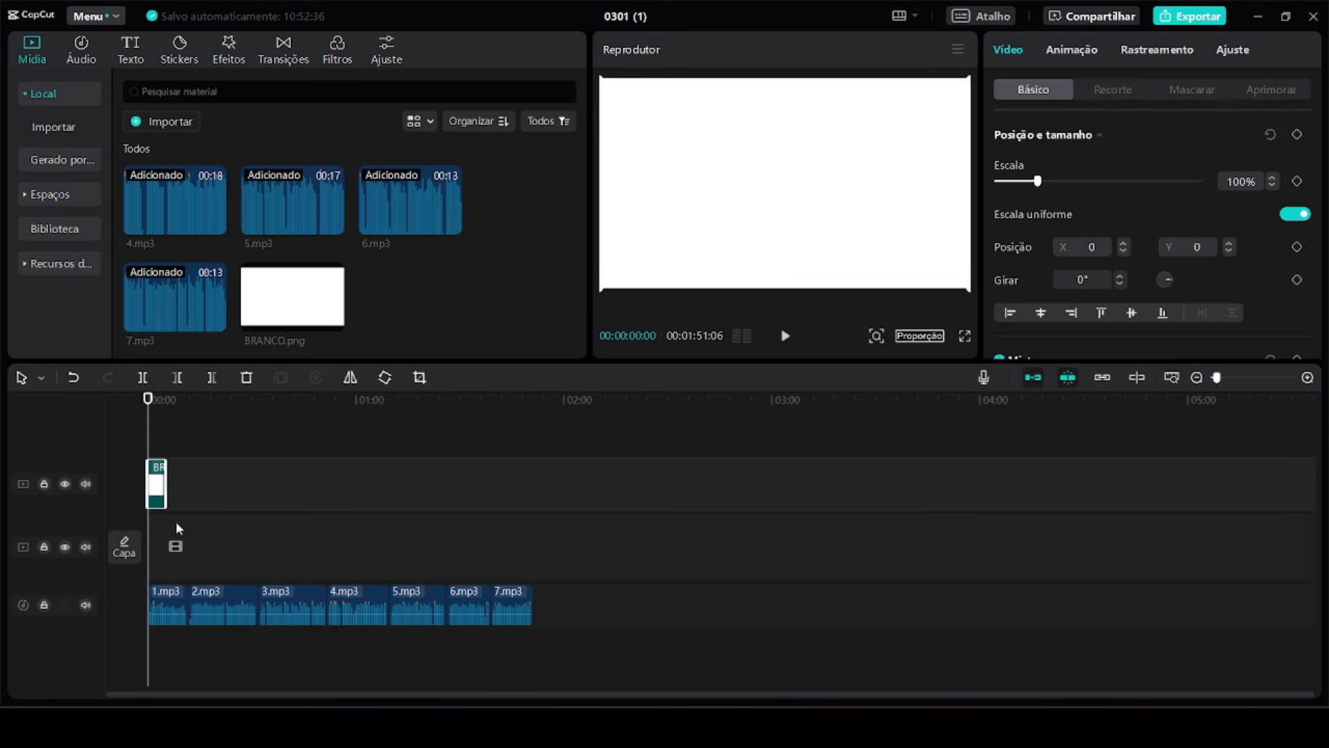
left_click_drag(164, 479, 529, 502)
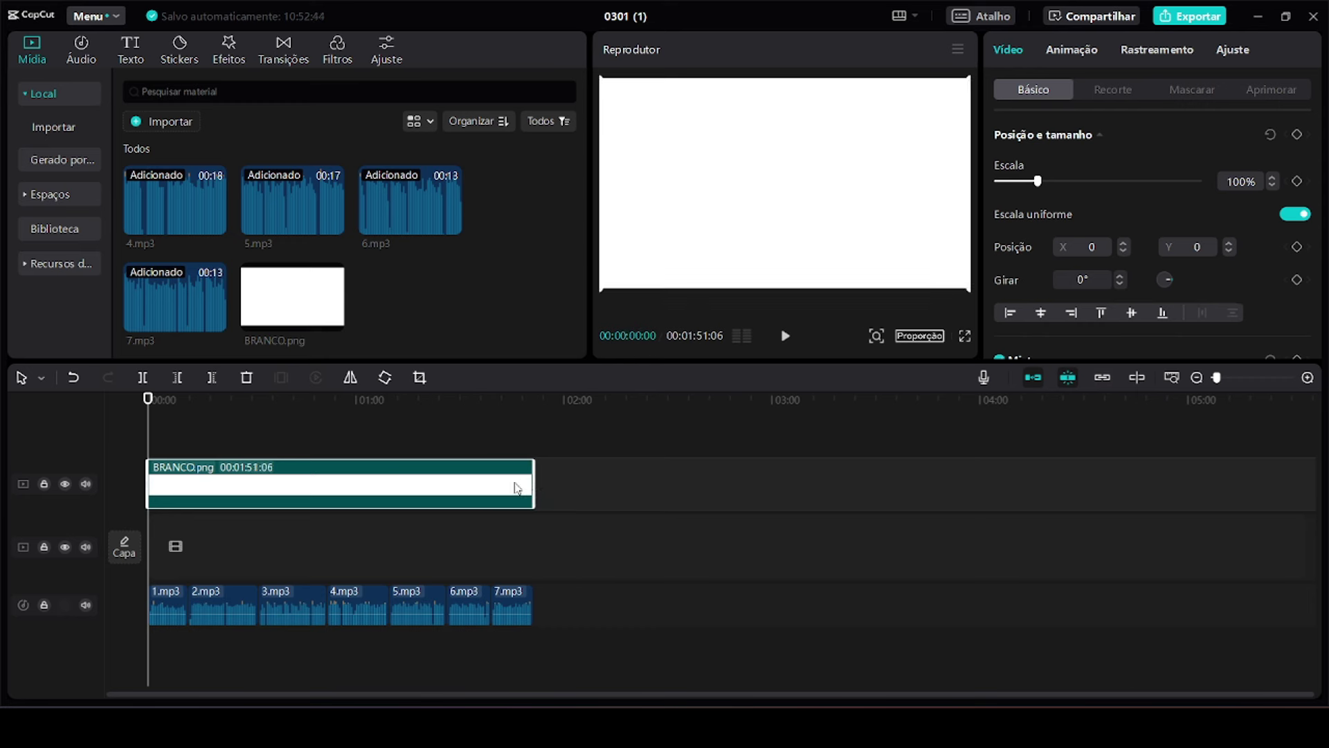
- Generate automatic captions for the narration in Português (Brasil)
left_click(133, 60)
left_click(48, 94)
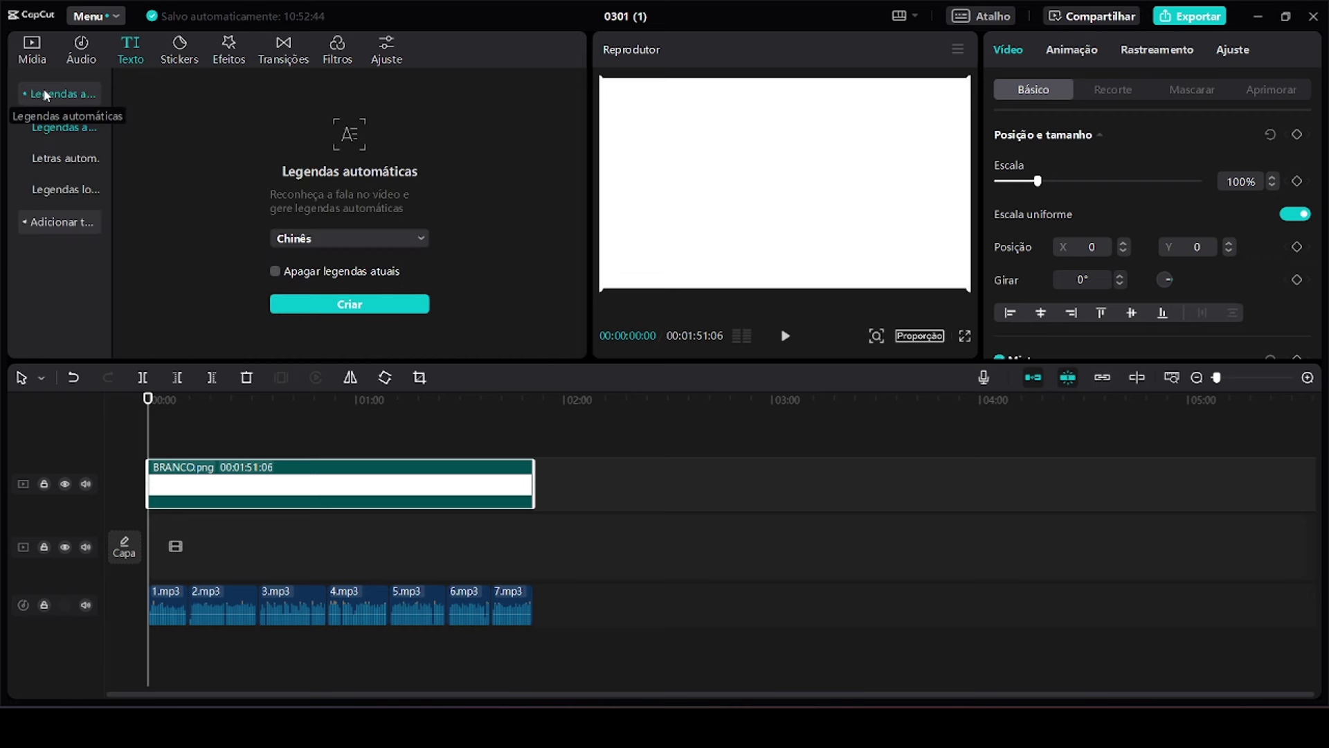
left_click(364, 238)
scroll(336, 342, "down", 5)
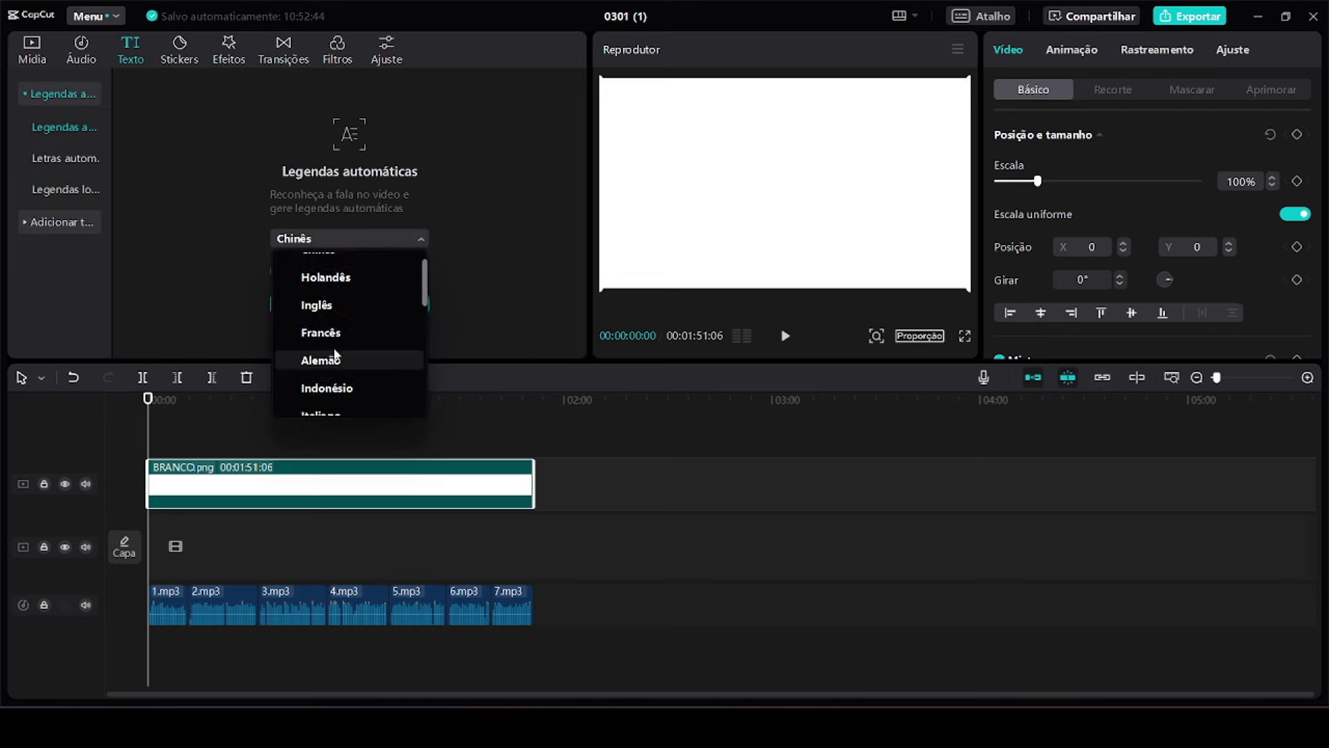
scroll(336, 350, "up", 2)
left_click(353, 301)
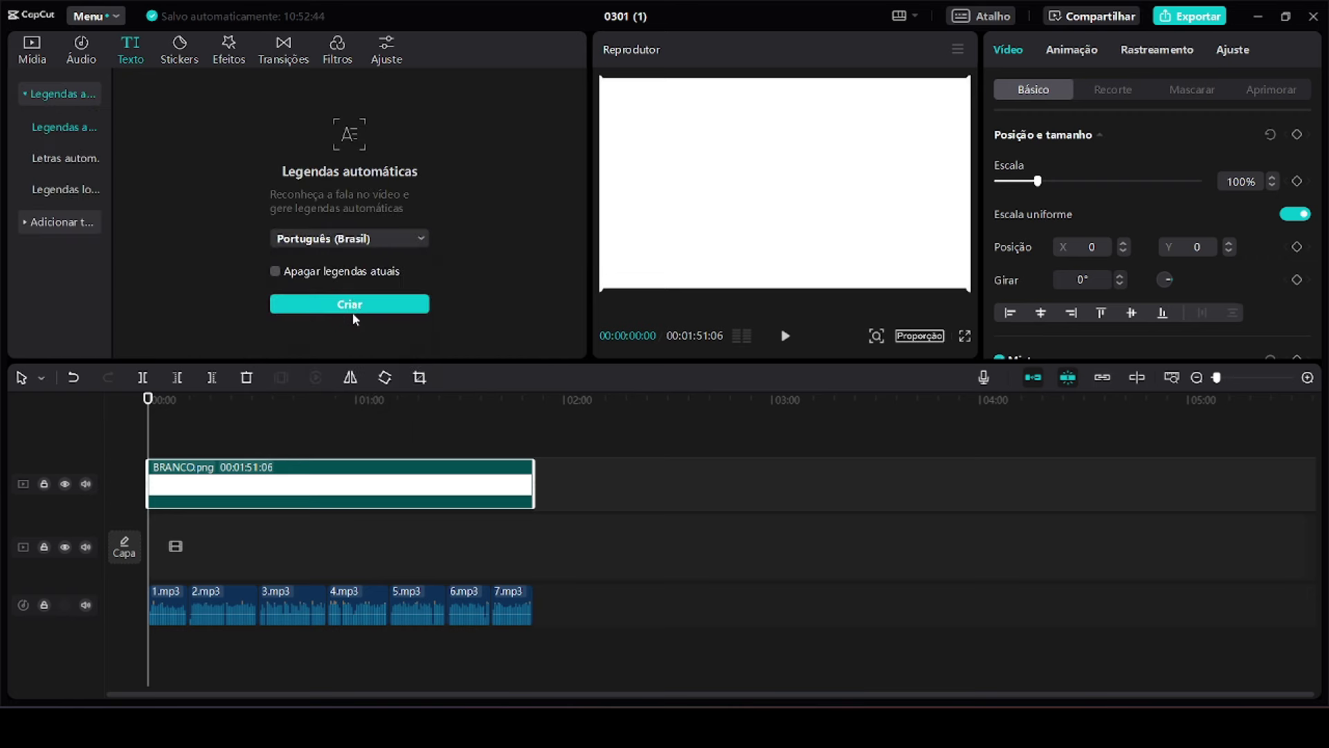
left_click(353, 312)
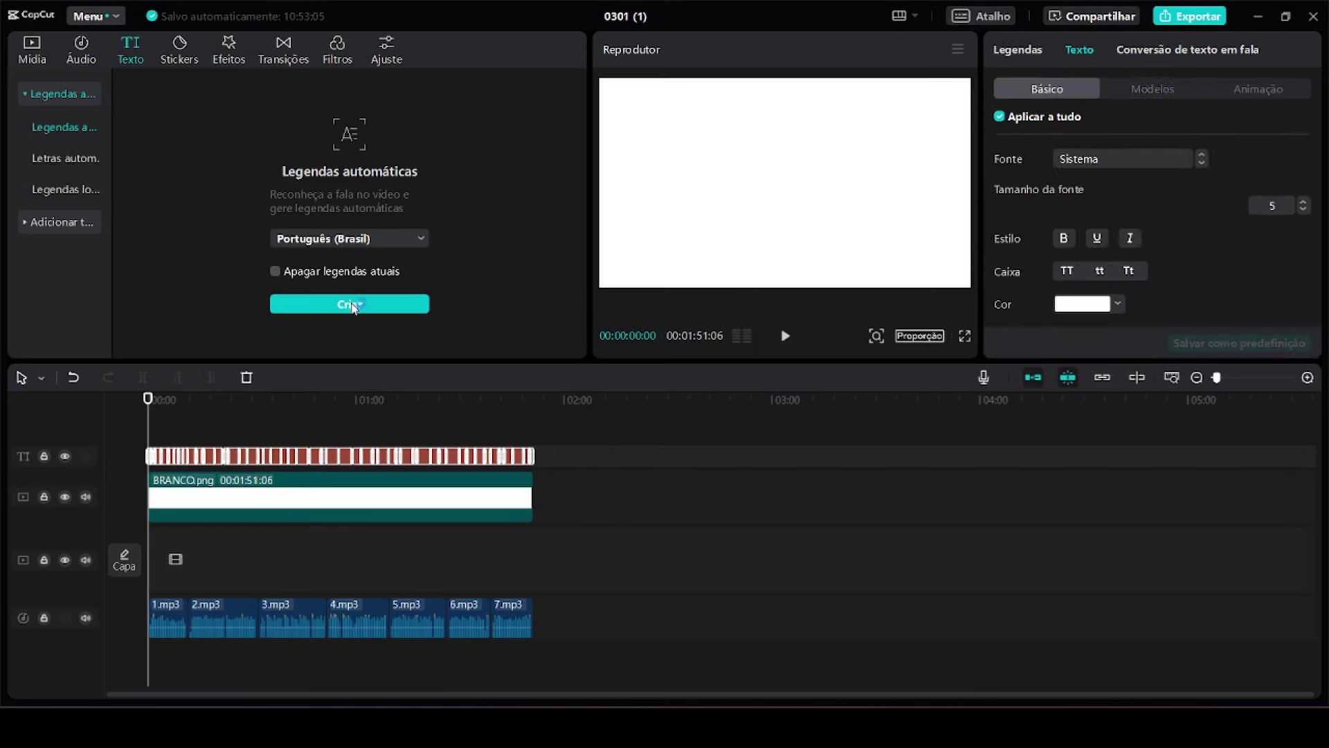
- Select the "olá pessoal" caption and apply the yellow "brown" Caption template to all captions
left_click(1248, 379)
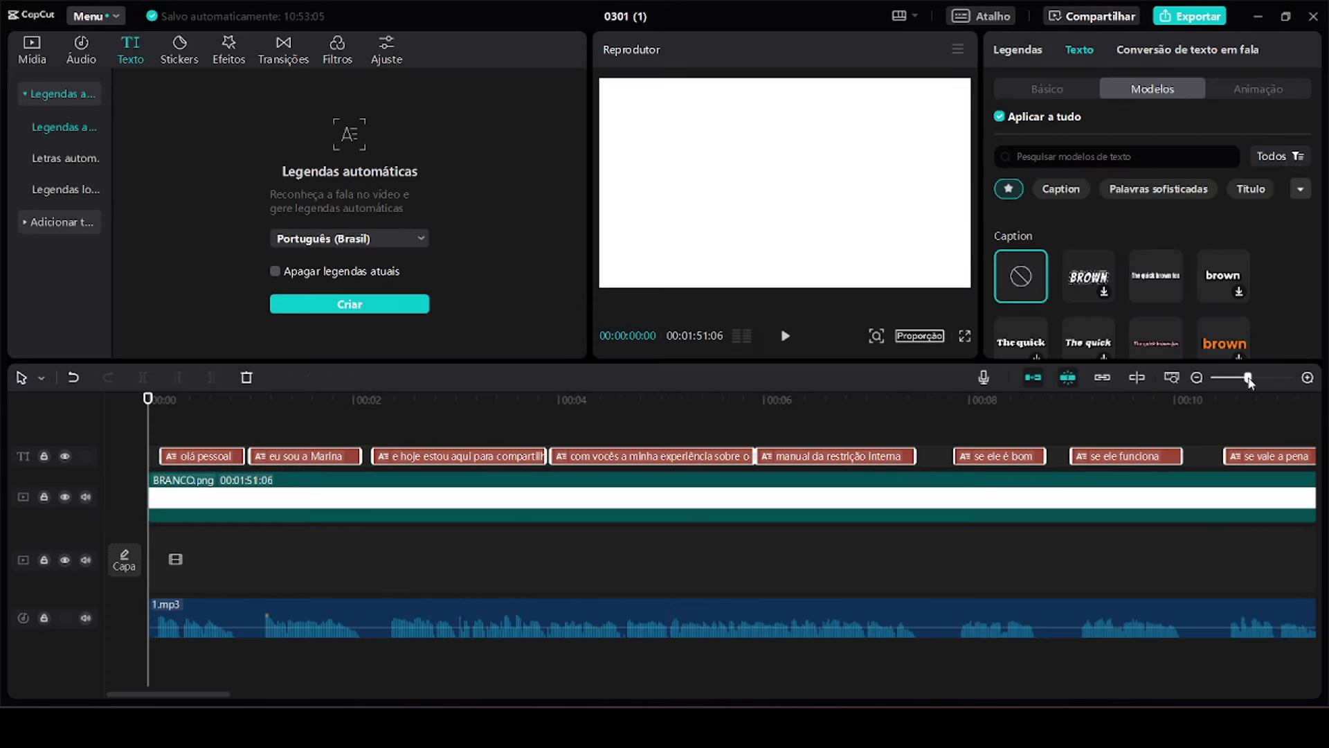
left_click_drag(147, 400, 197, 425)
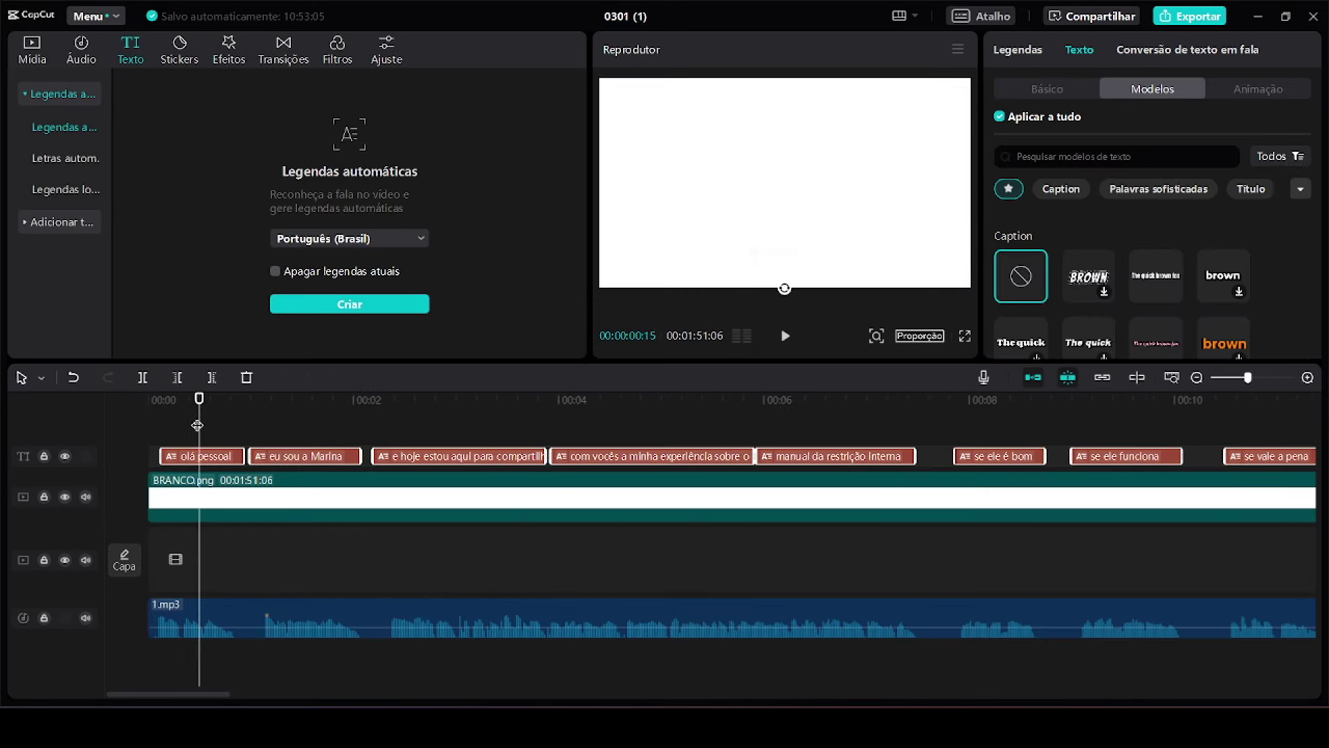
left_click(212, 459)
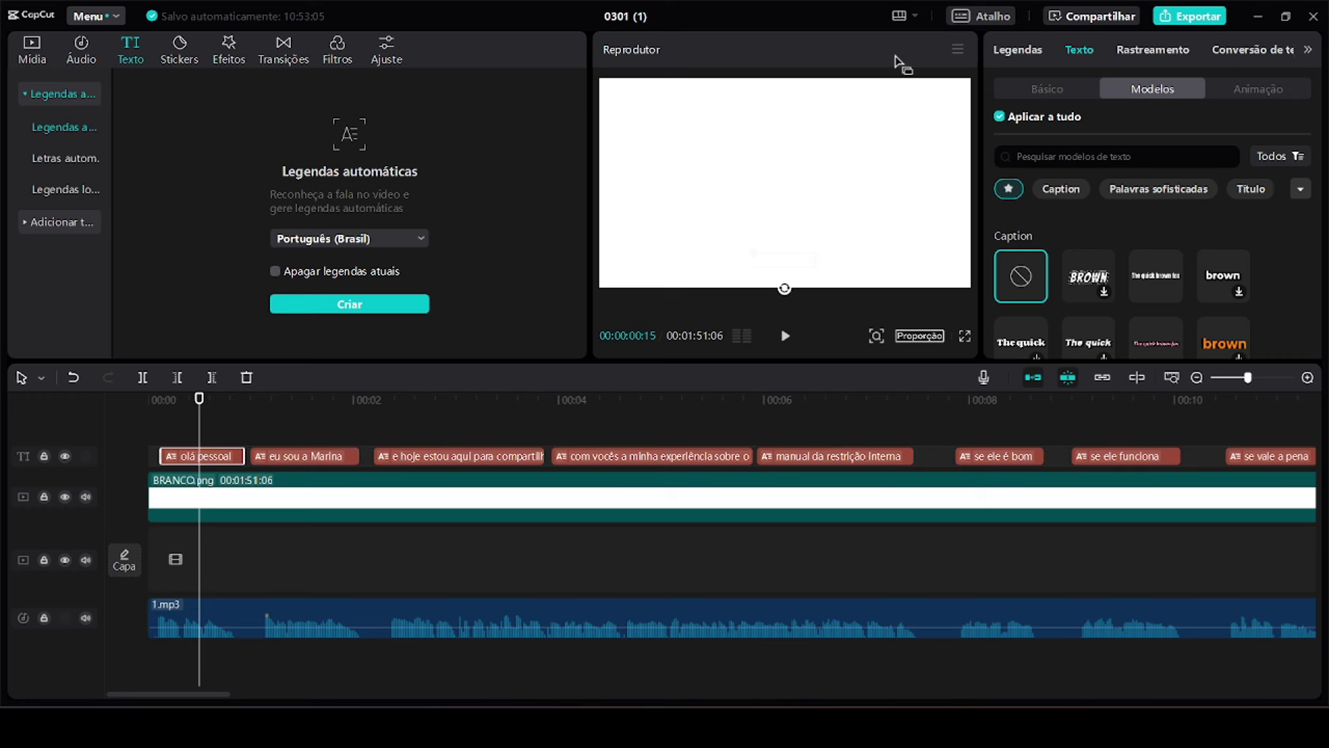
scroll(1198, 228, "down", 1)
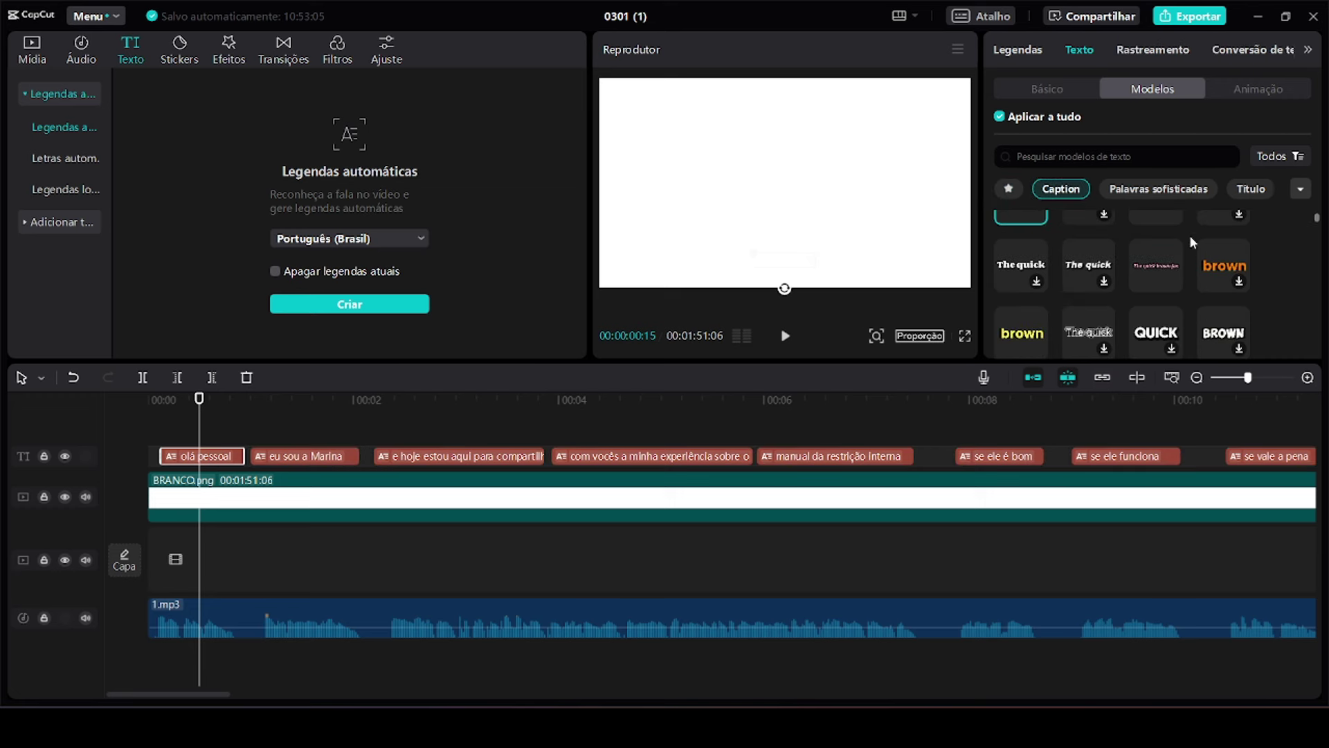
left_click(1023, 339)
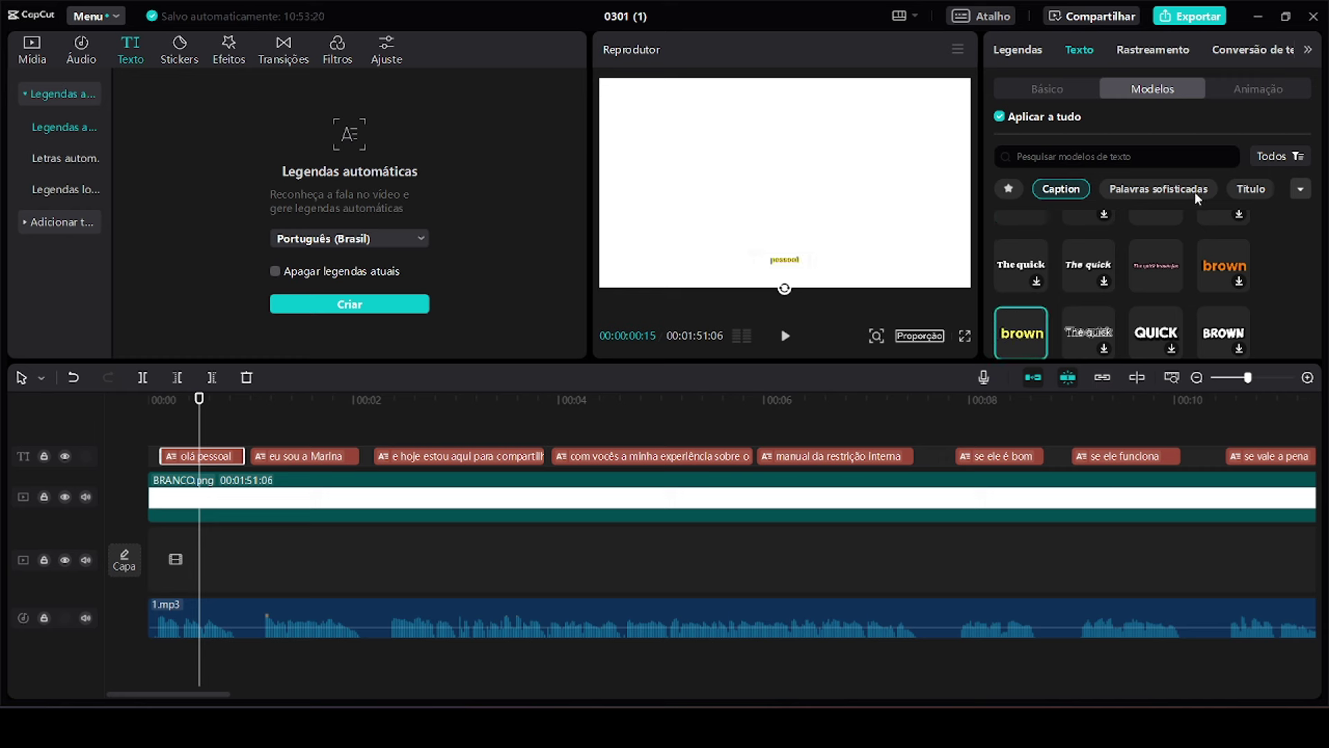
- Set the captions' font size to 15 and apply bold
left_click(1047, 91)
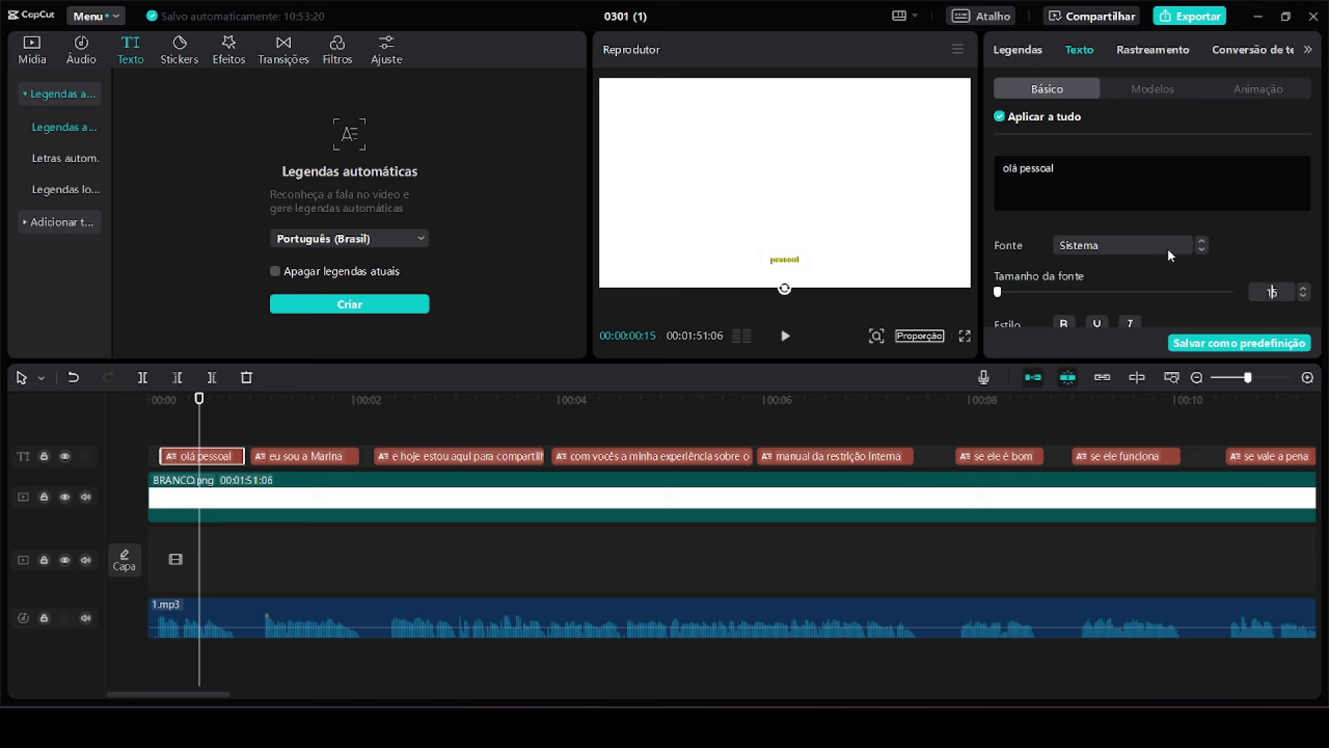
key("Return")
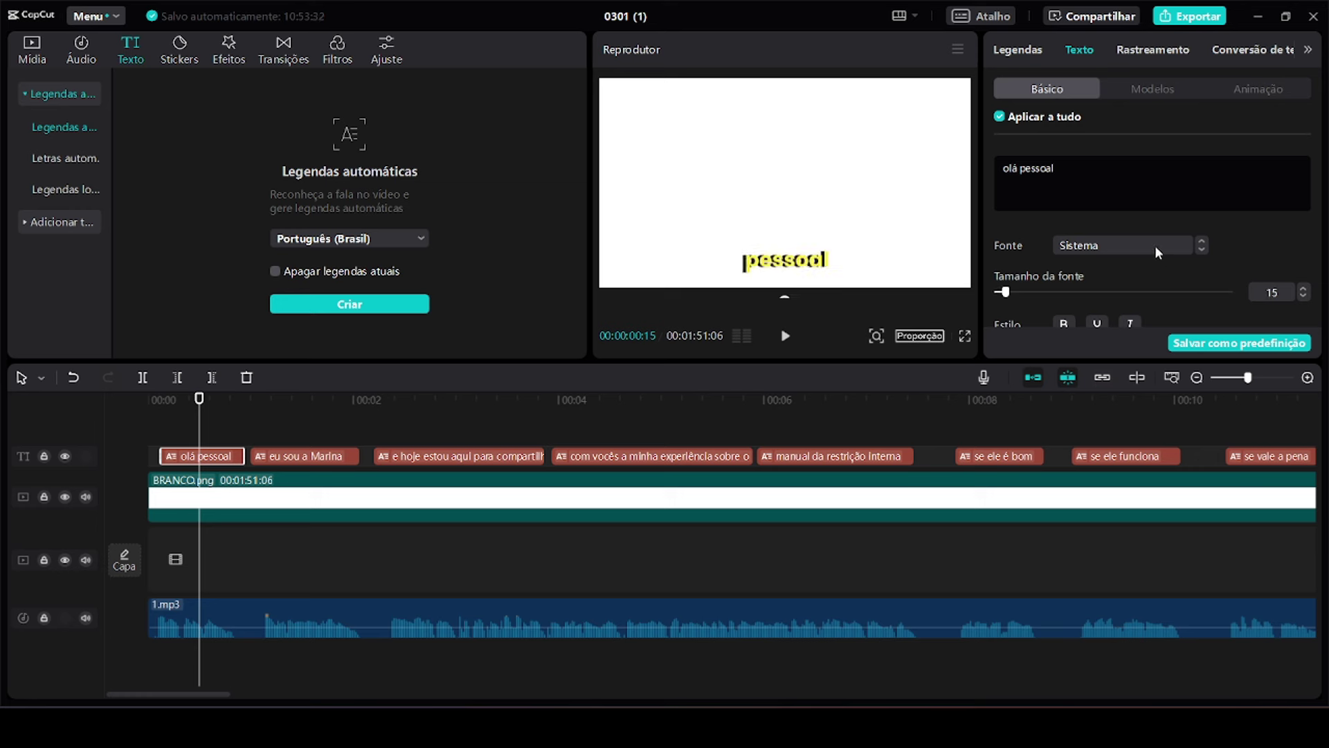
scroll(1121, 247, "down", 1)
left_click(1064, 263)
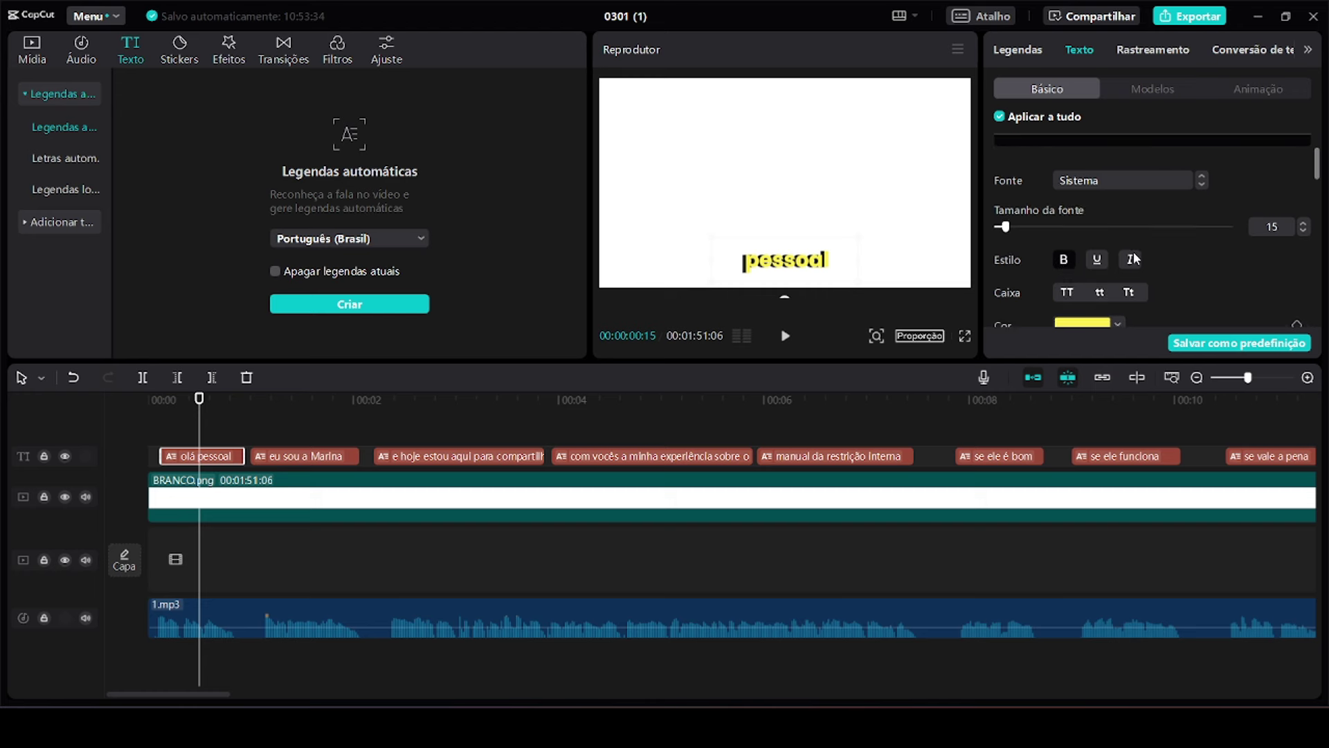
- Change the captions' text colour to dark purple, hex 4A008C
scroll(1094, 267, "down", 1)
left_click(1116, 267)
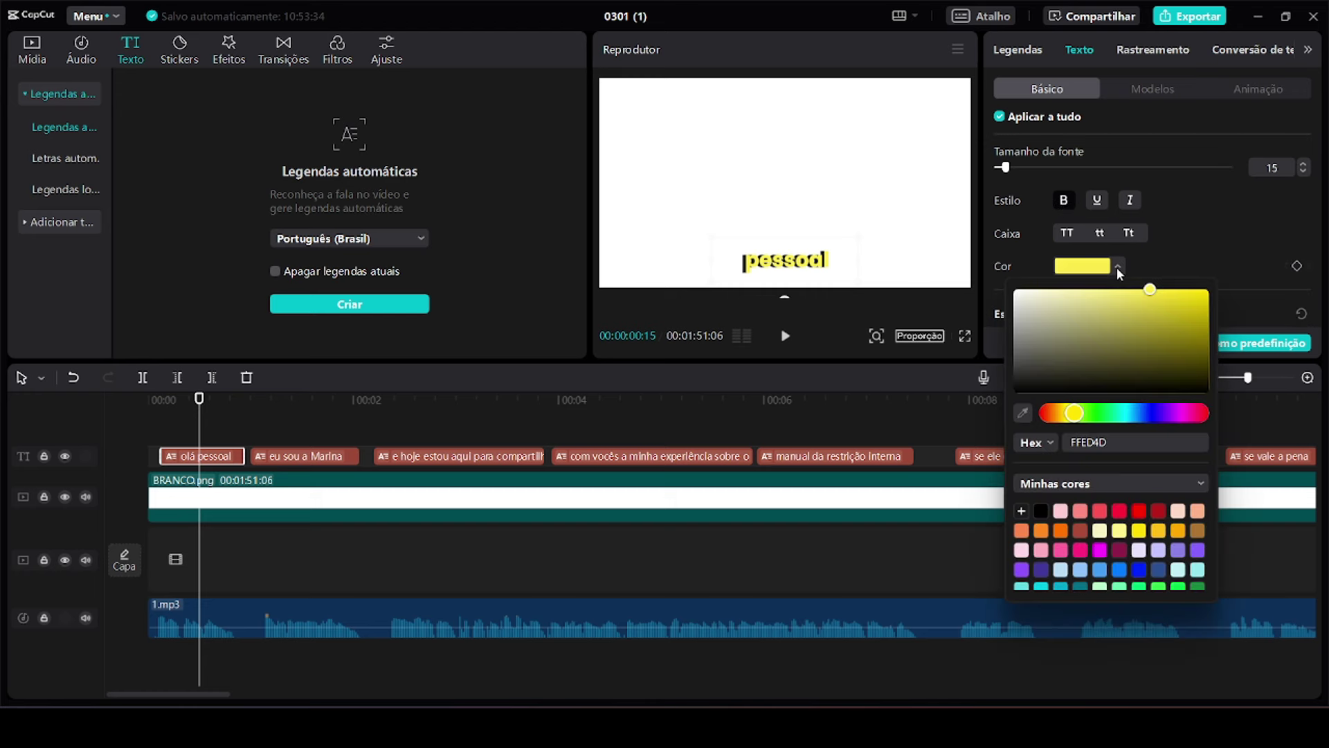
left_click(1178, 413)
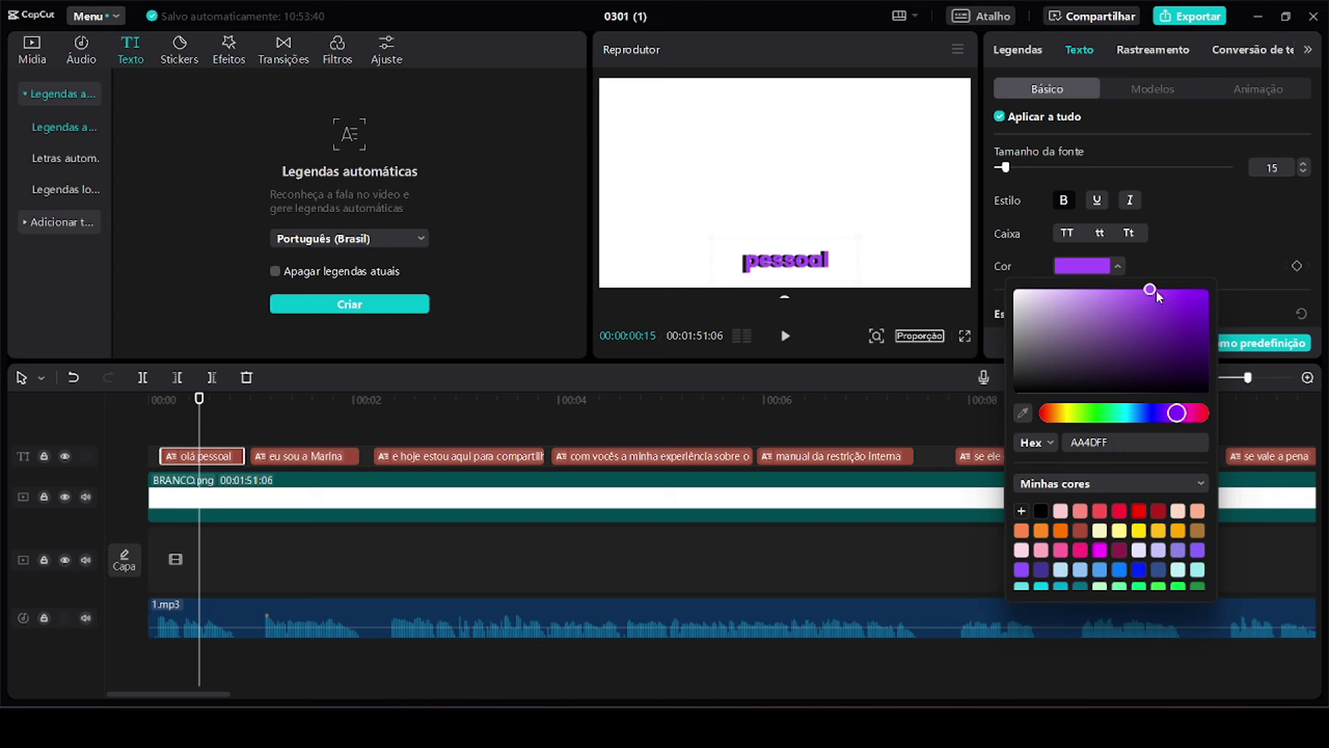
left_click_drag(1157, 296, 1222, 342)
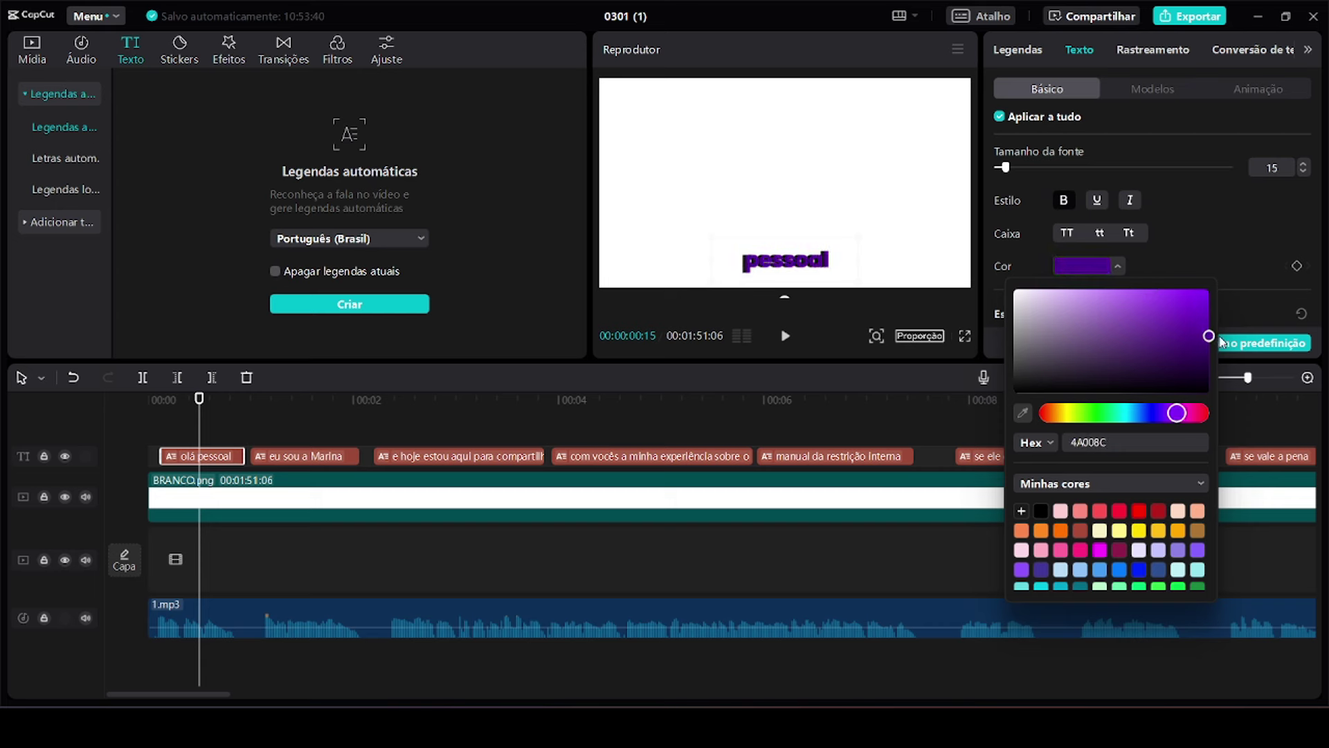
left_click(1221, 255)
- Turn off the Sombra (shadow) effect on the captions
scroll(1163, 240, "down", 8)
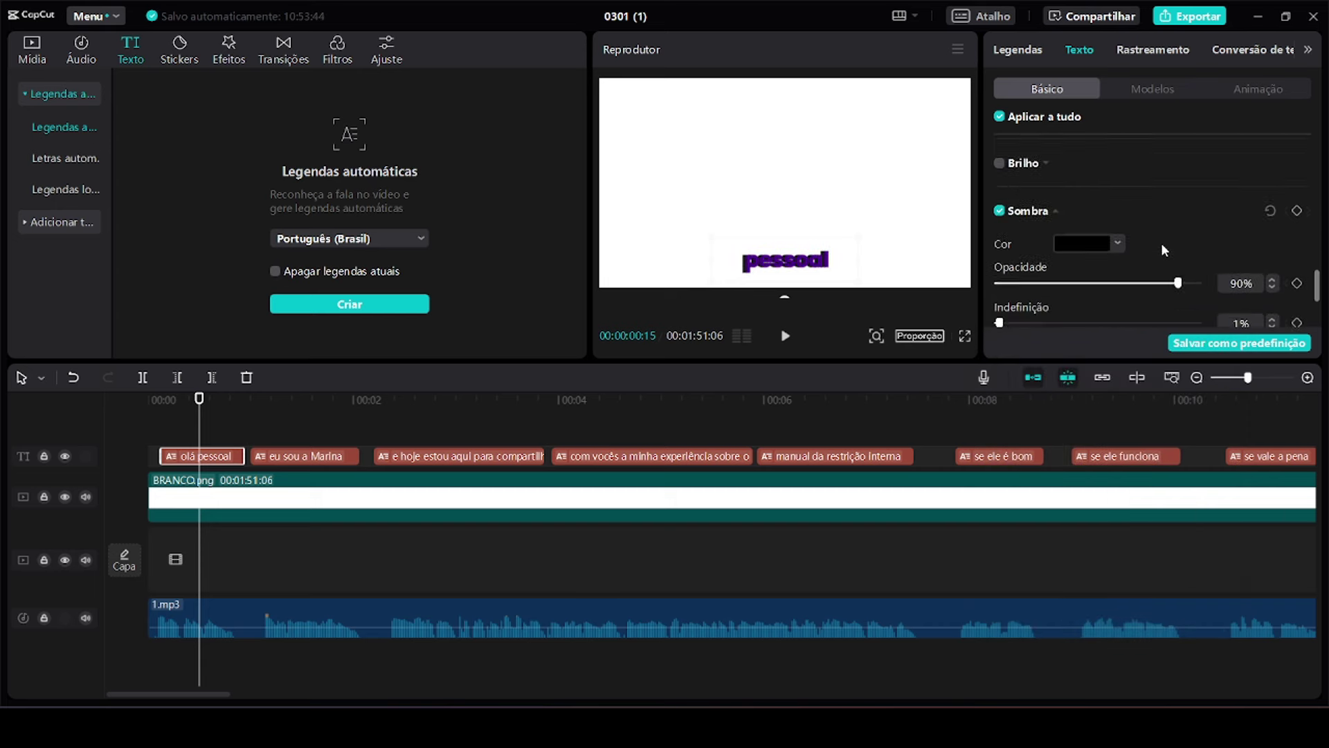
scroll(1160, 243, "up", 2)
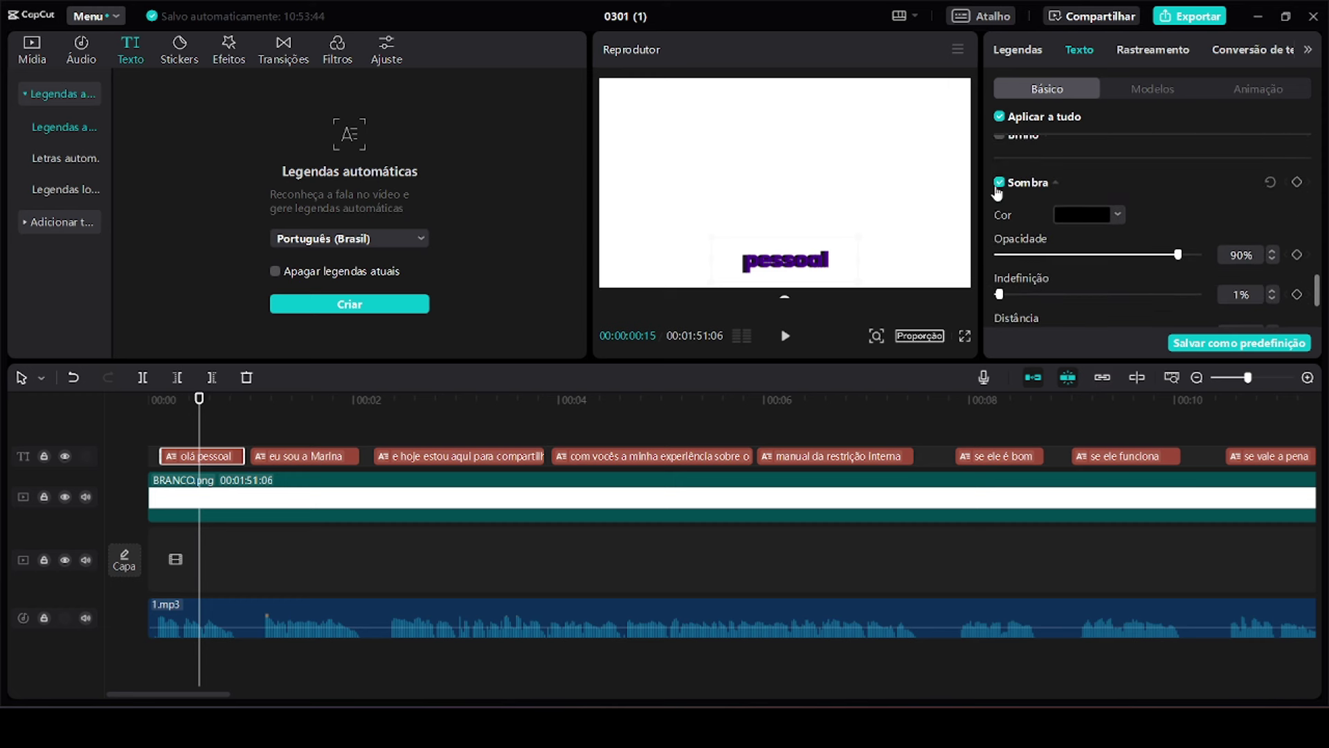
left_click(998, 184)
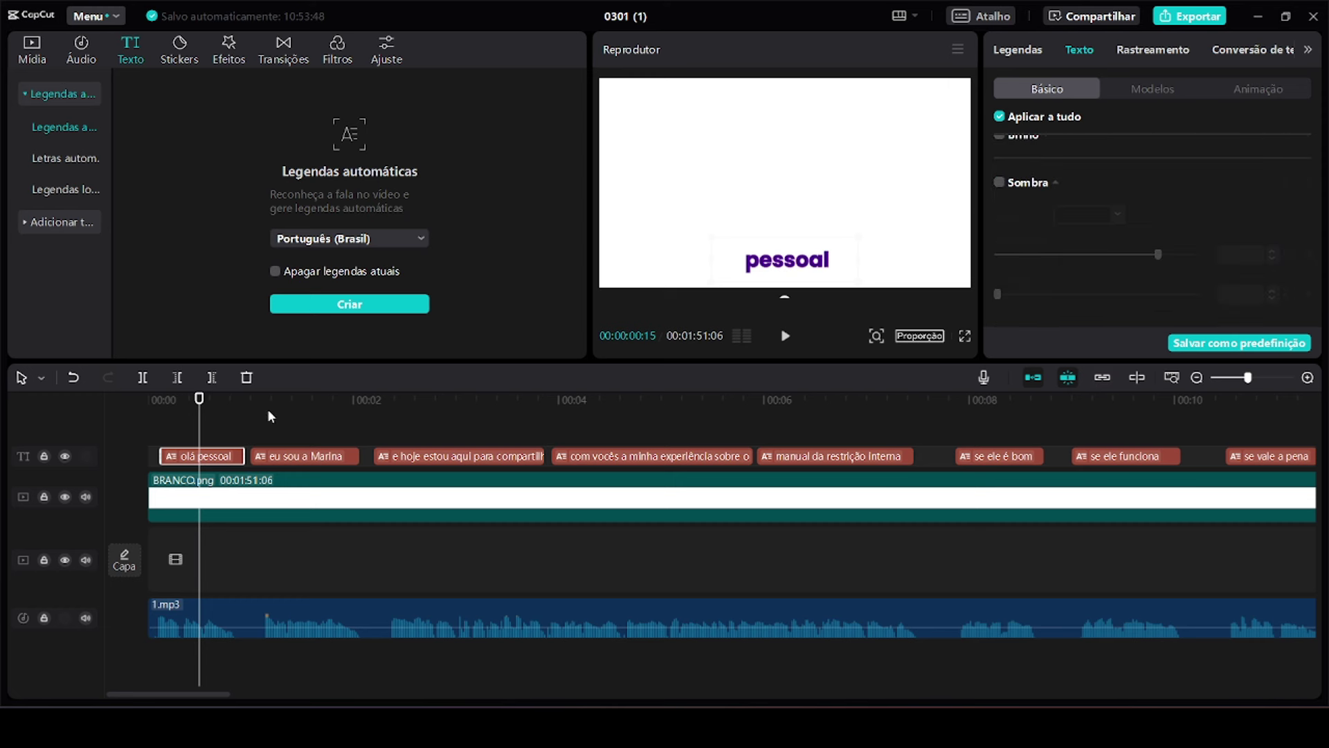
- Move the captions from the lower part of the frame to the centre of the white background
left_click_drag(785, 263, 787, 251)
left_click_drag(793, 193, 785, 193)
left_click_drag(202, 396, 179, 407)
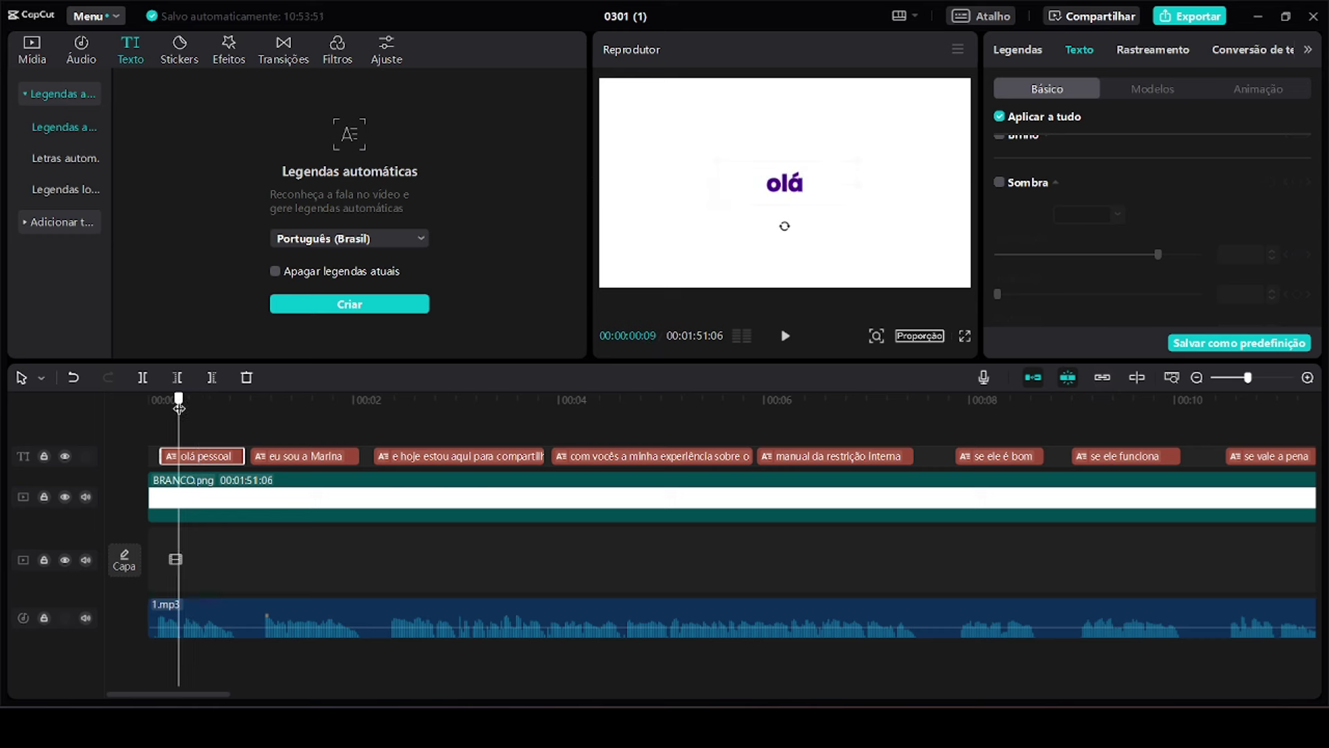
- Crop the BRANCO.png clip freely to a full-width horizontal band, keeping about the upper fifth of its height
left_click(205, 499)
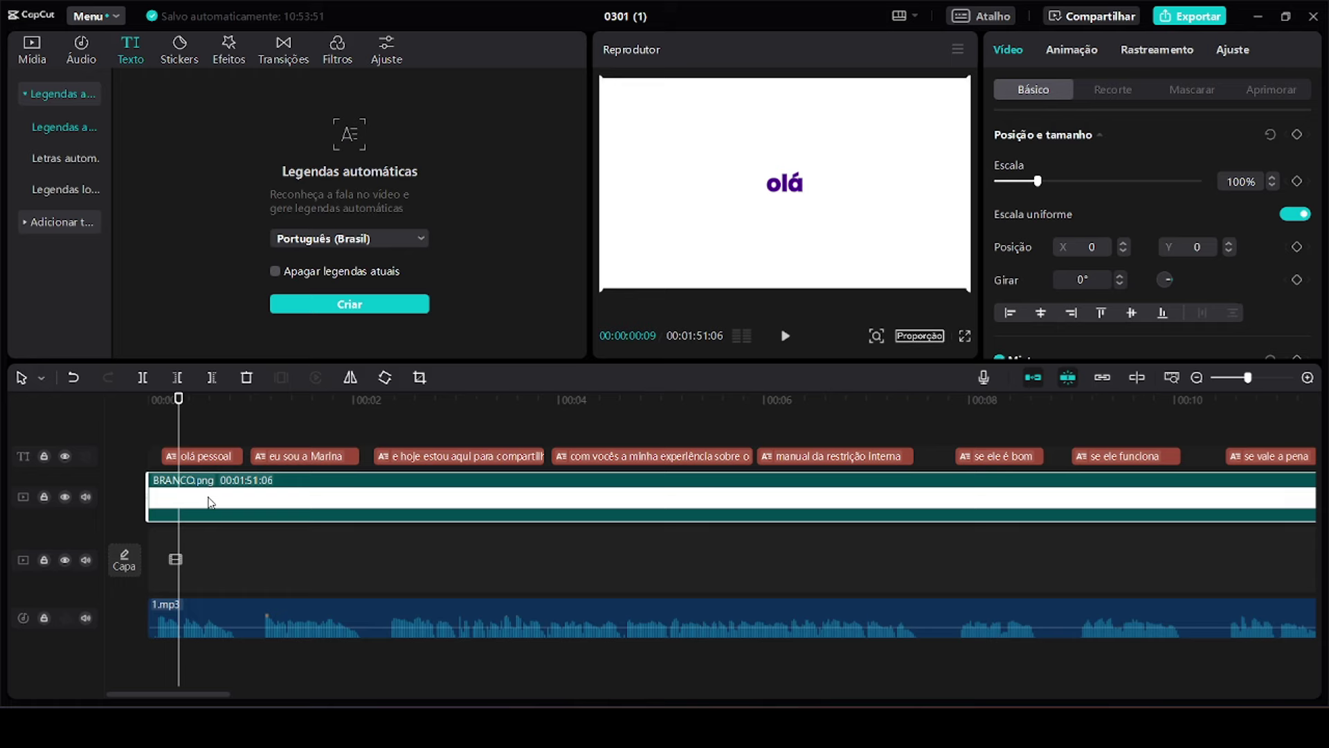
right_click(209, 501)
mouse_move(303, 392)
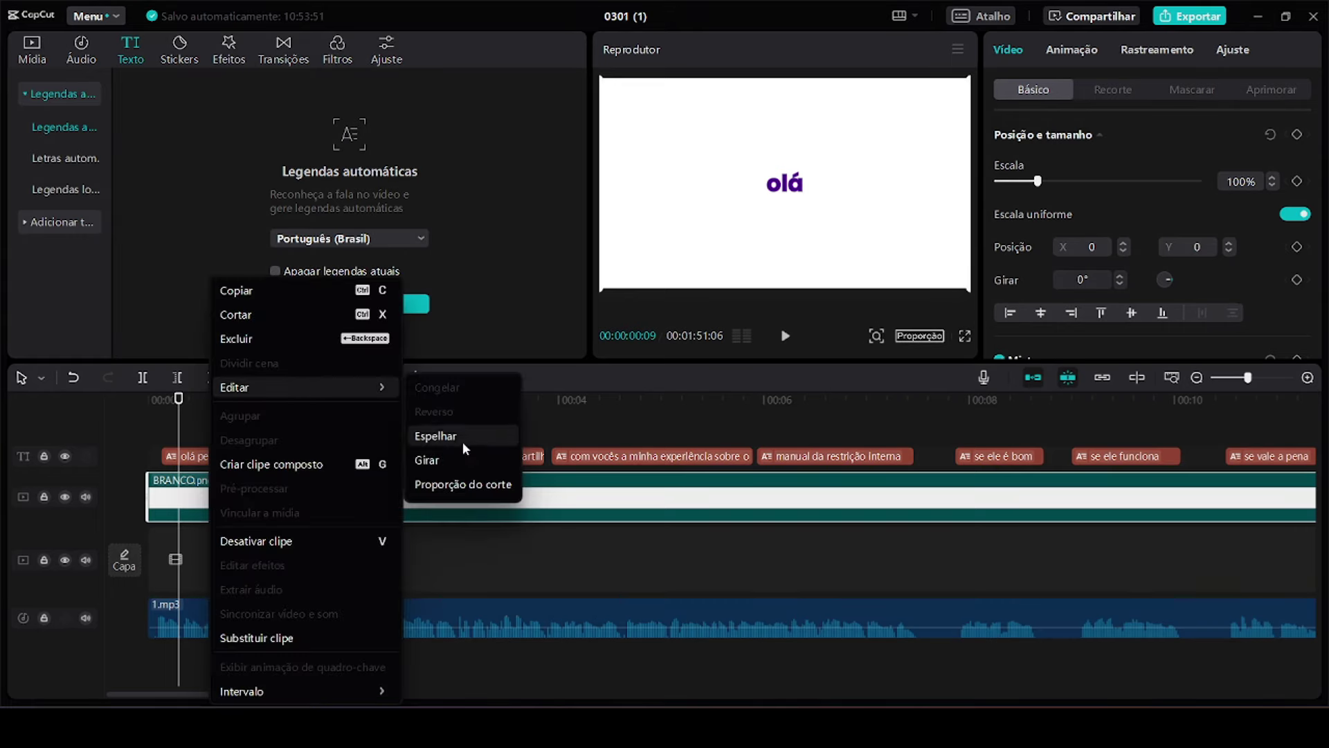
left_click(478, 484)
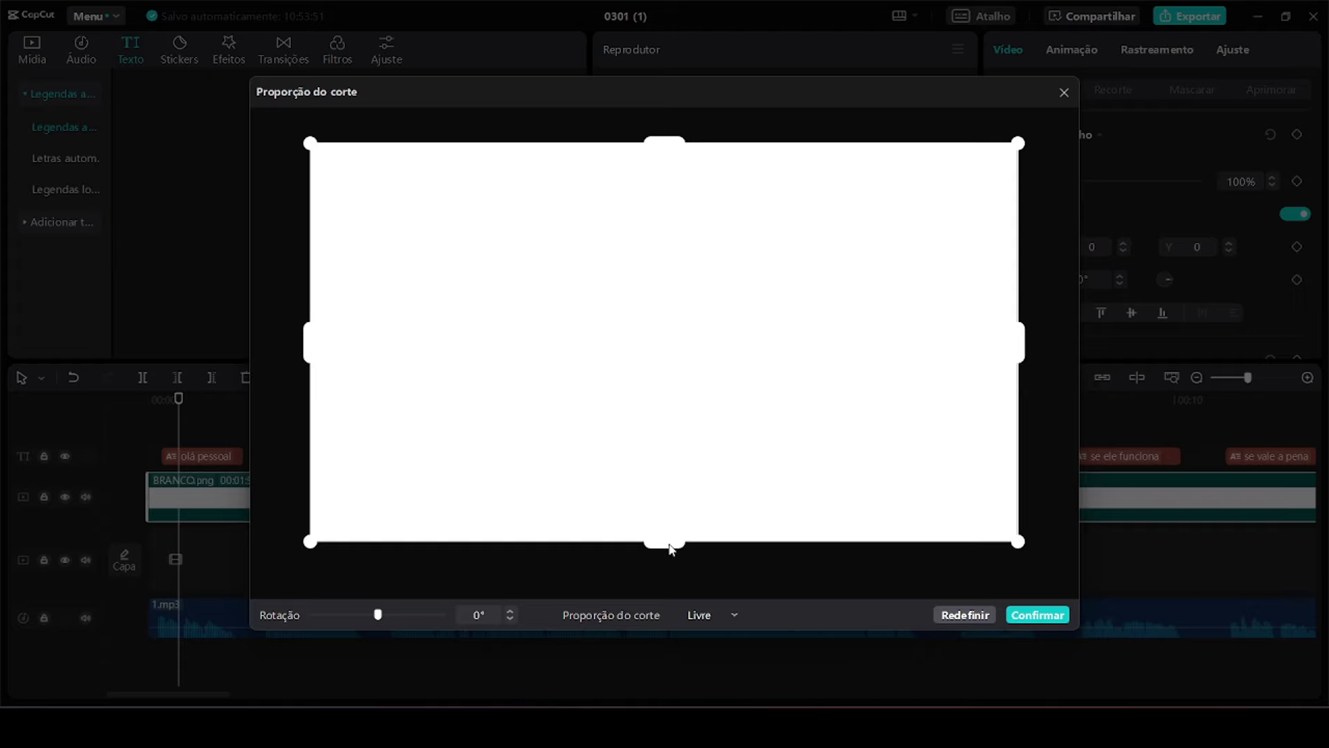
left_click_drag(670, 551, 704, 200)
left_click(1057, 623)
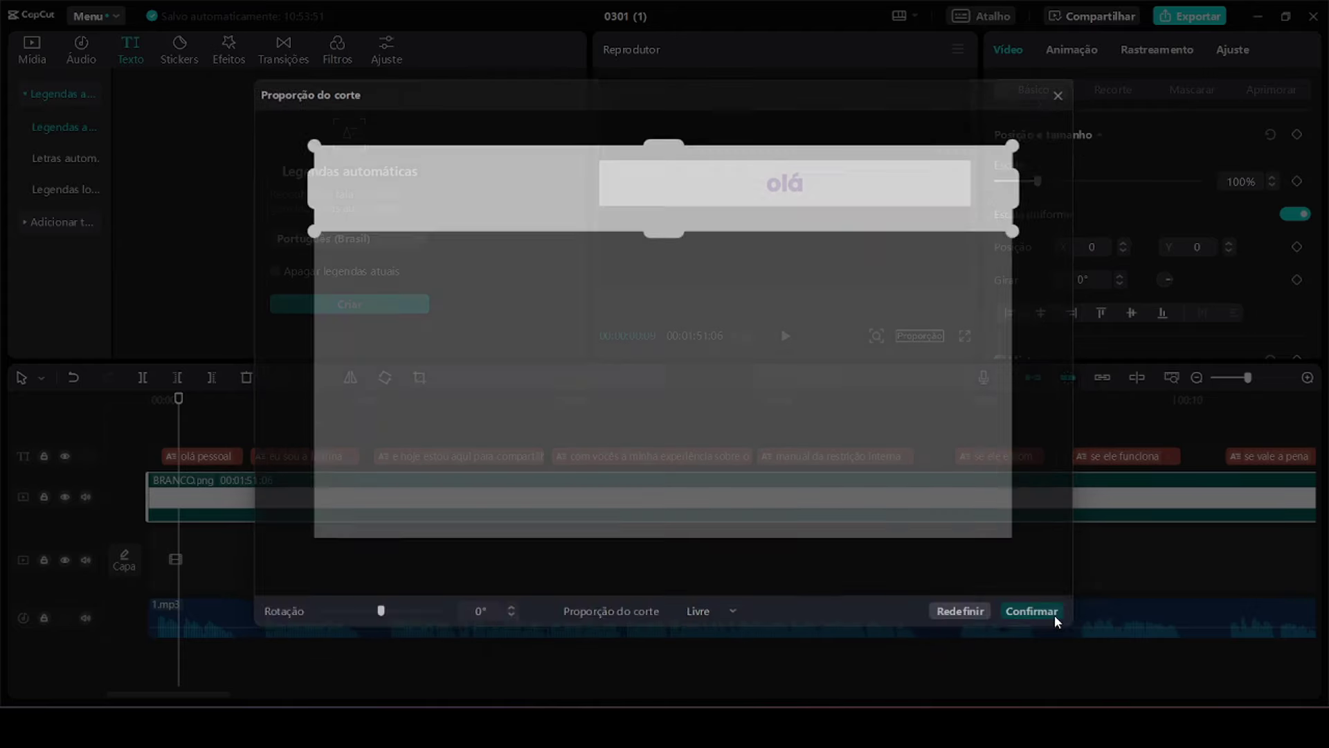
- Play the video full screen from the start to check the captions on the white band
left_click_drag(178, 400, 152, 401)
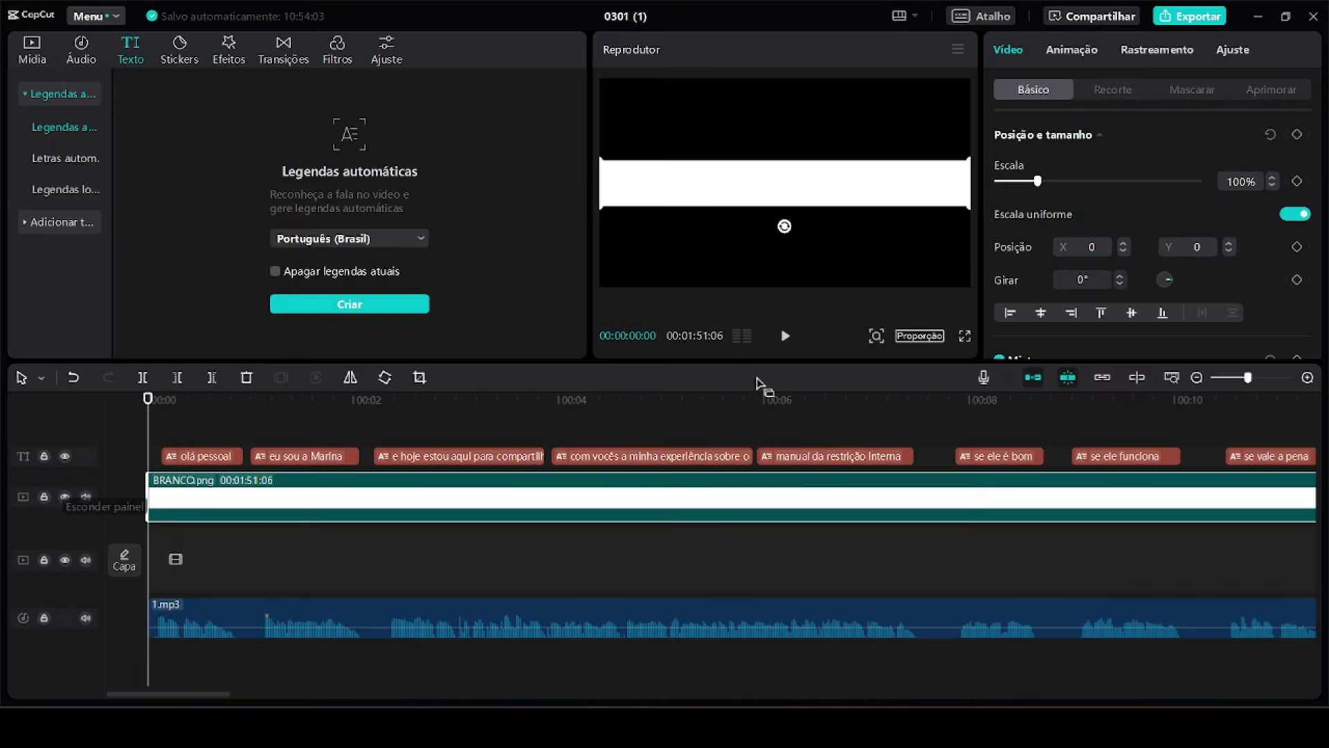
left_click(964, 335)
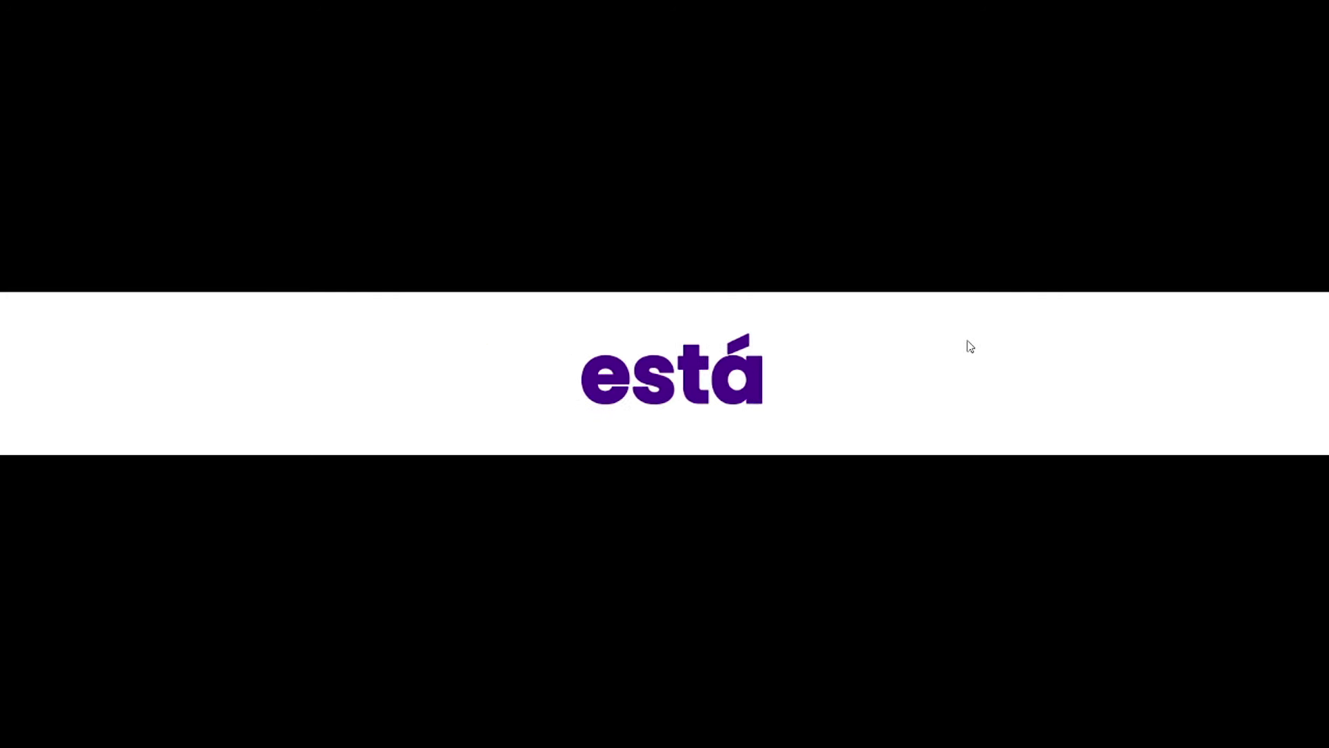
key("Escape")
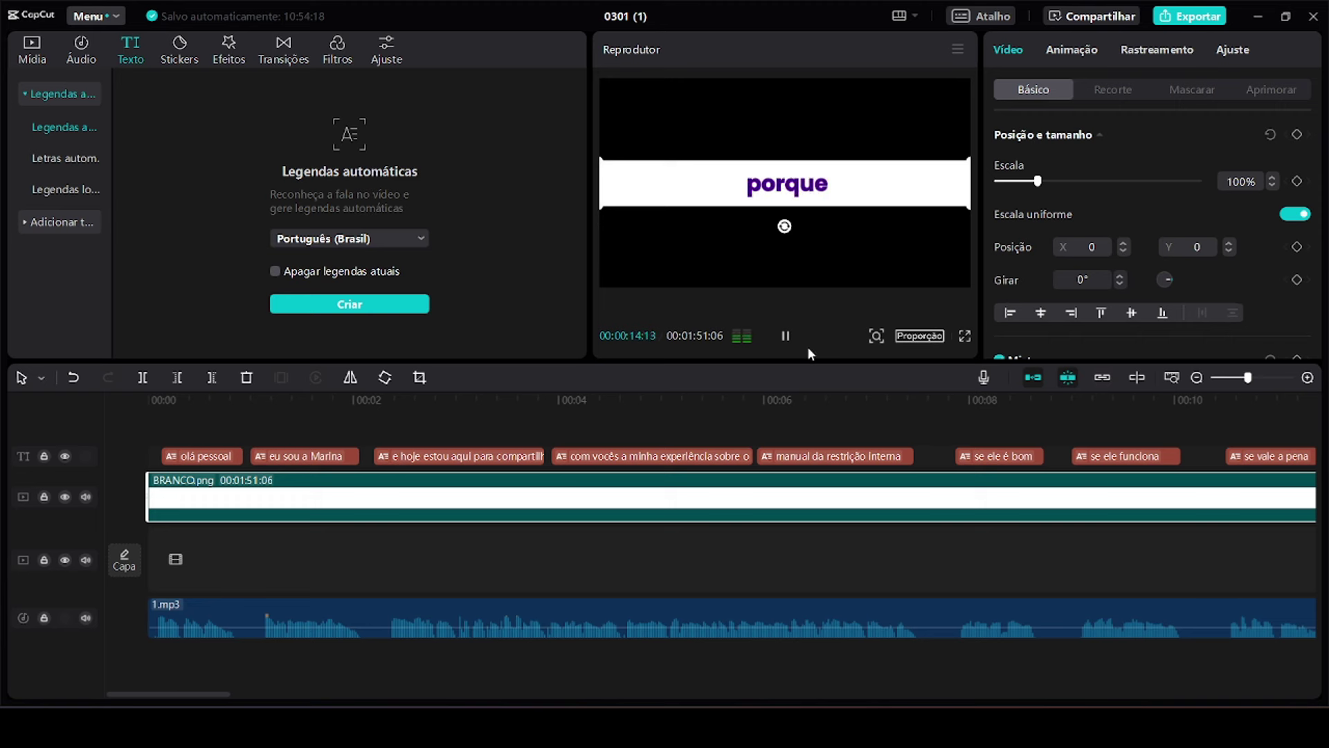
left_click(785, 336)
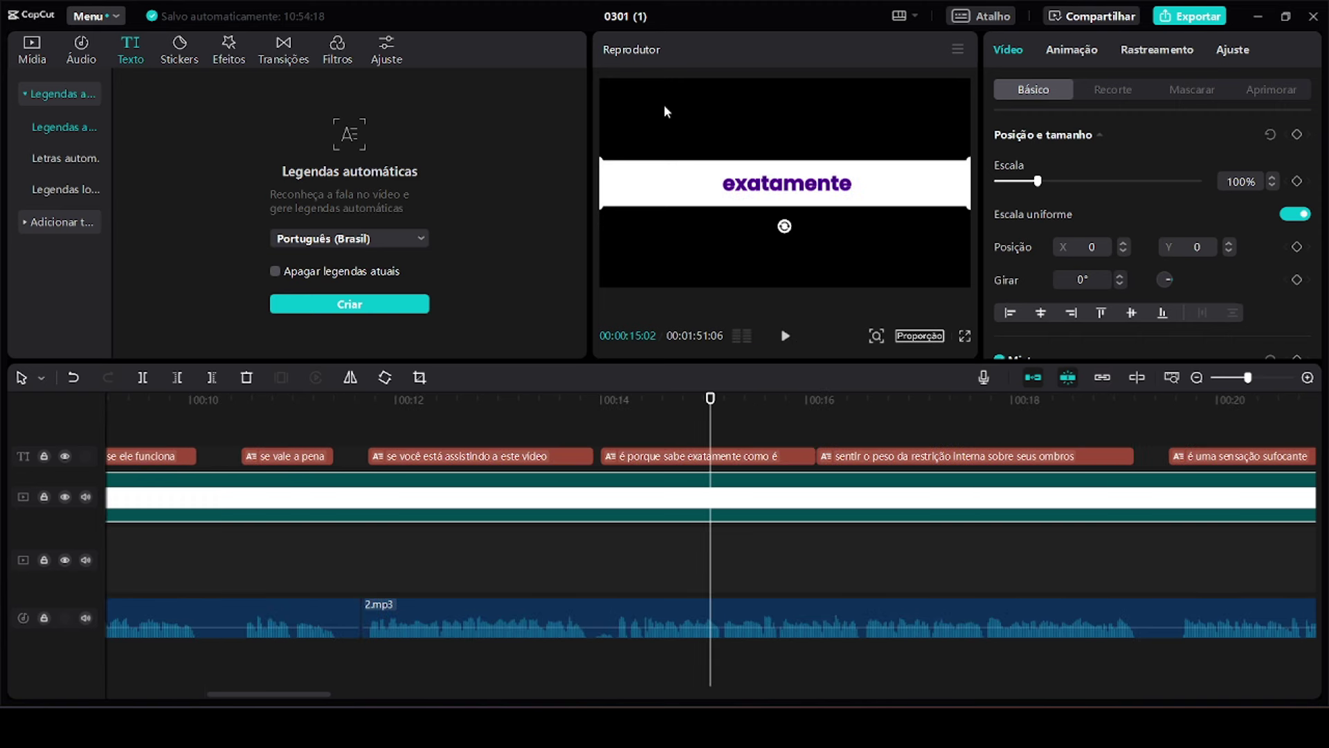
- Switch to Chrome, open pexels.com/pt-br/ and set its search to Vídeos
left_click(32, 46)
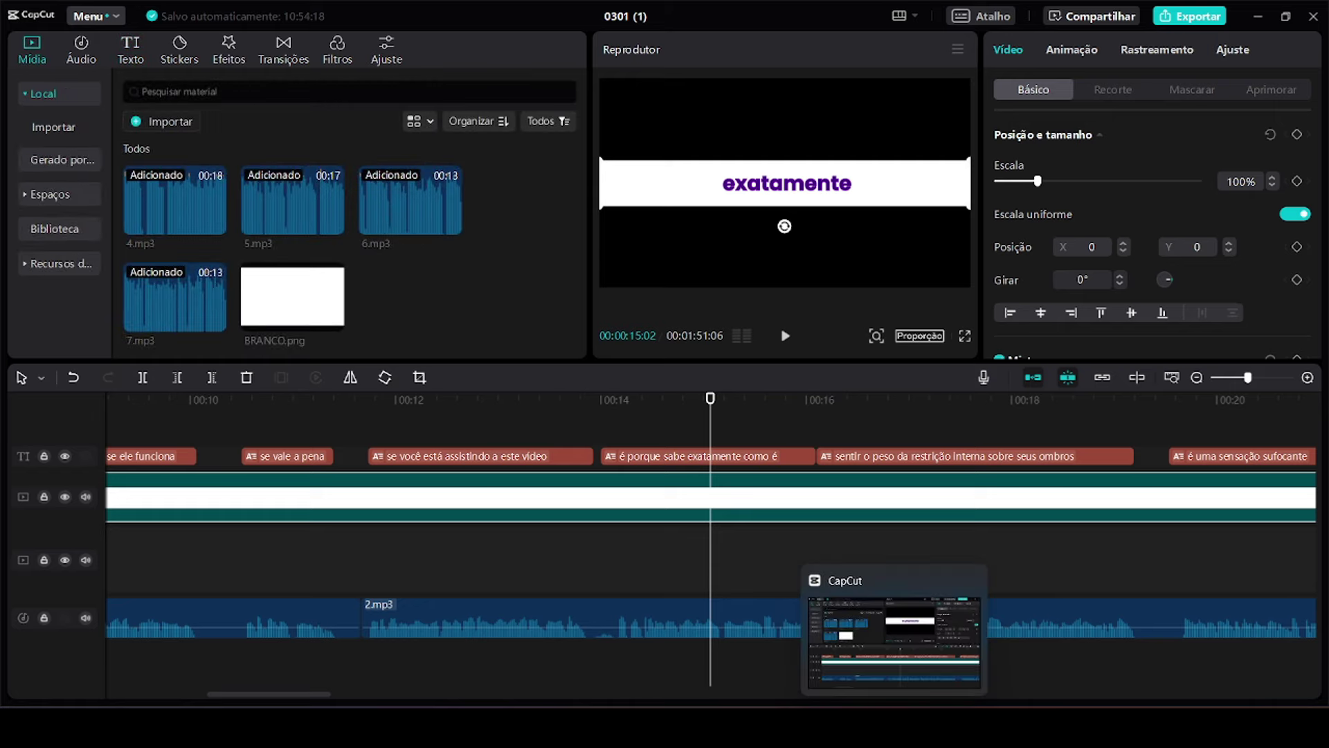
left_click(751, 636)
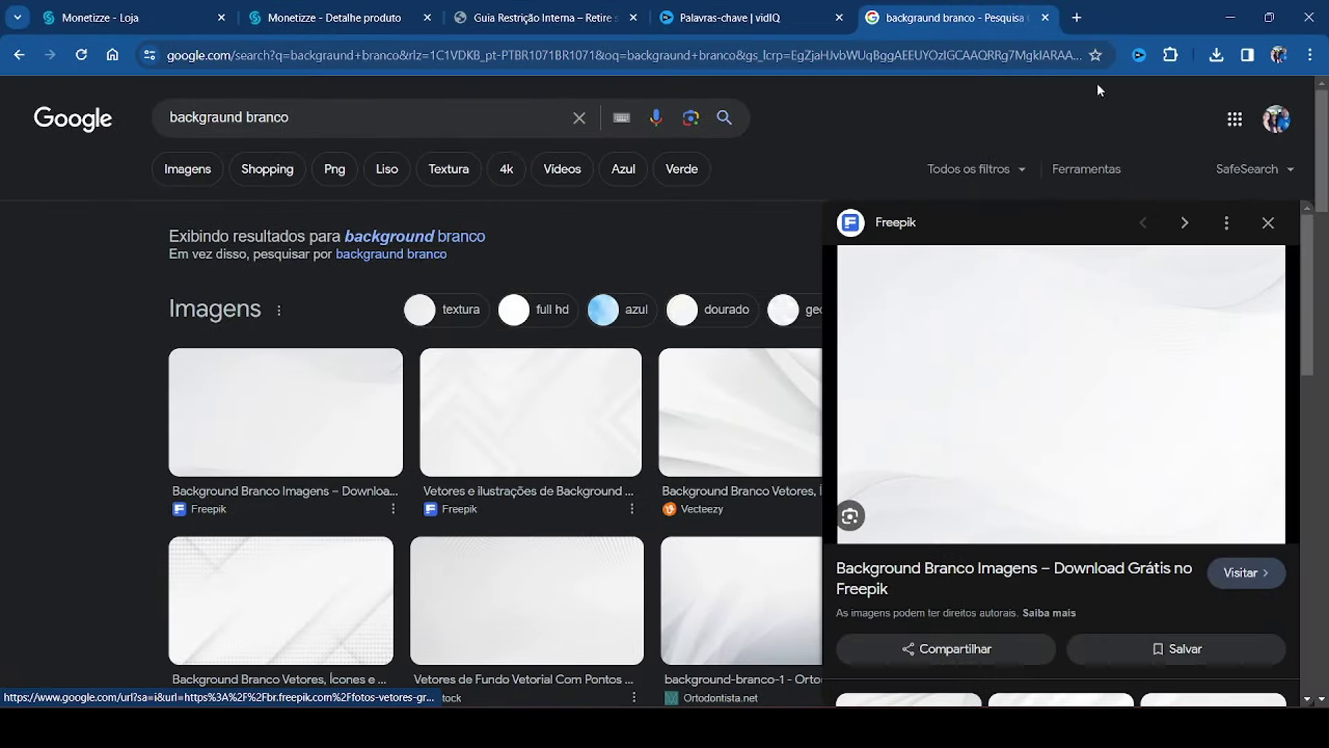
left_click(1007, 52)
type("pexels.com/pt-br/")
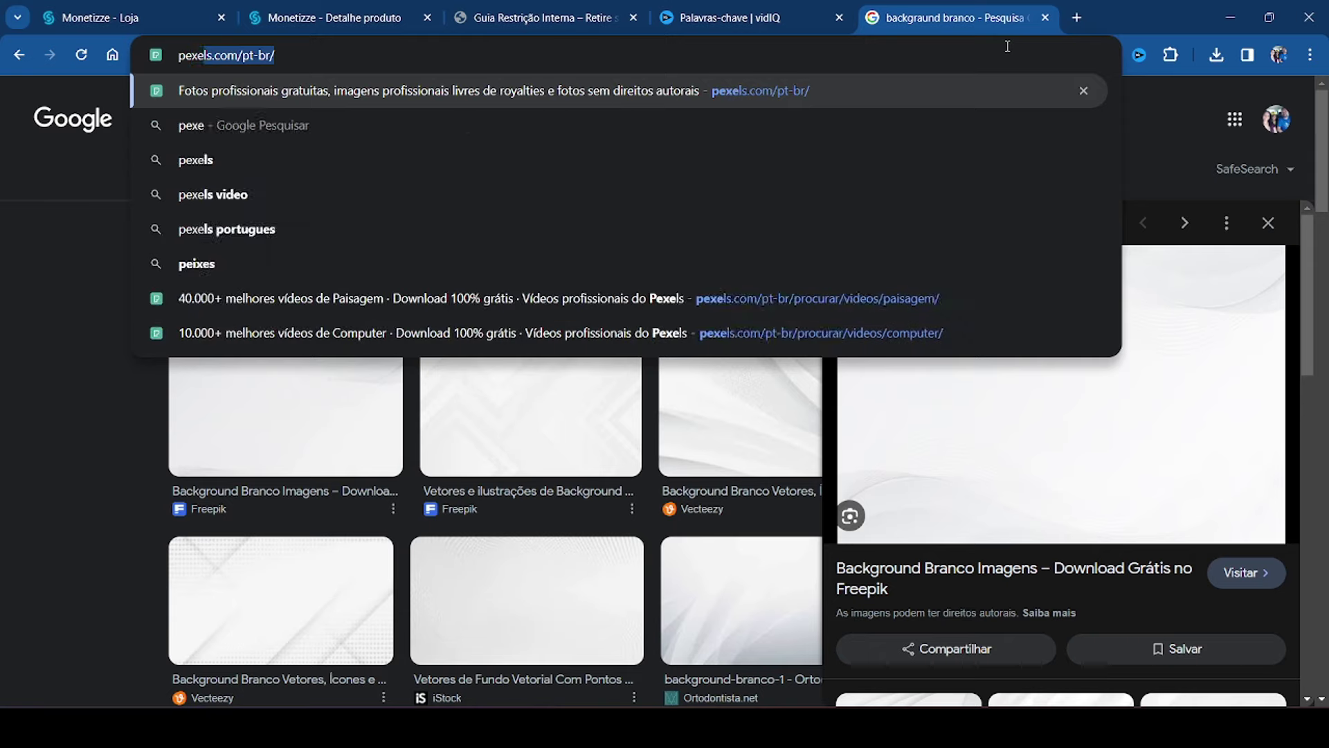
key("Return")
left_click(767, 367)
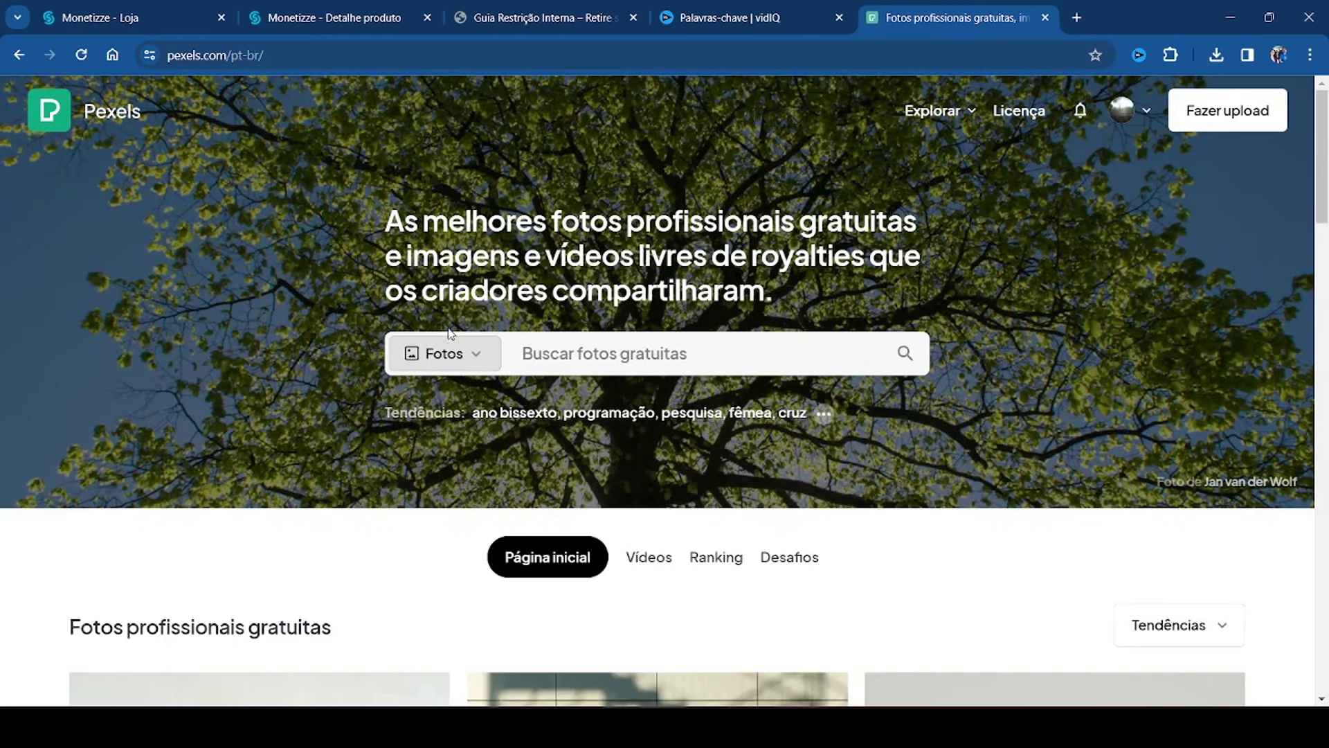
left_click(446, 353)
left_click(445, 435)
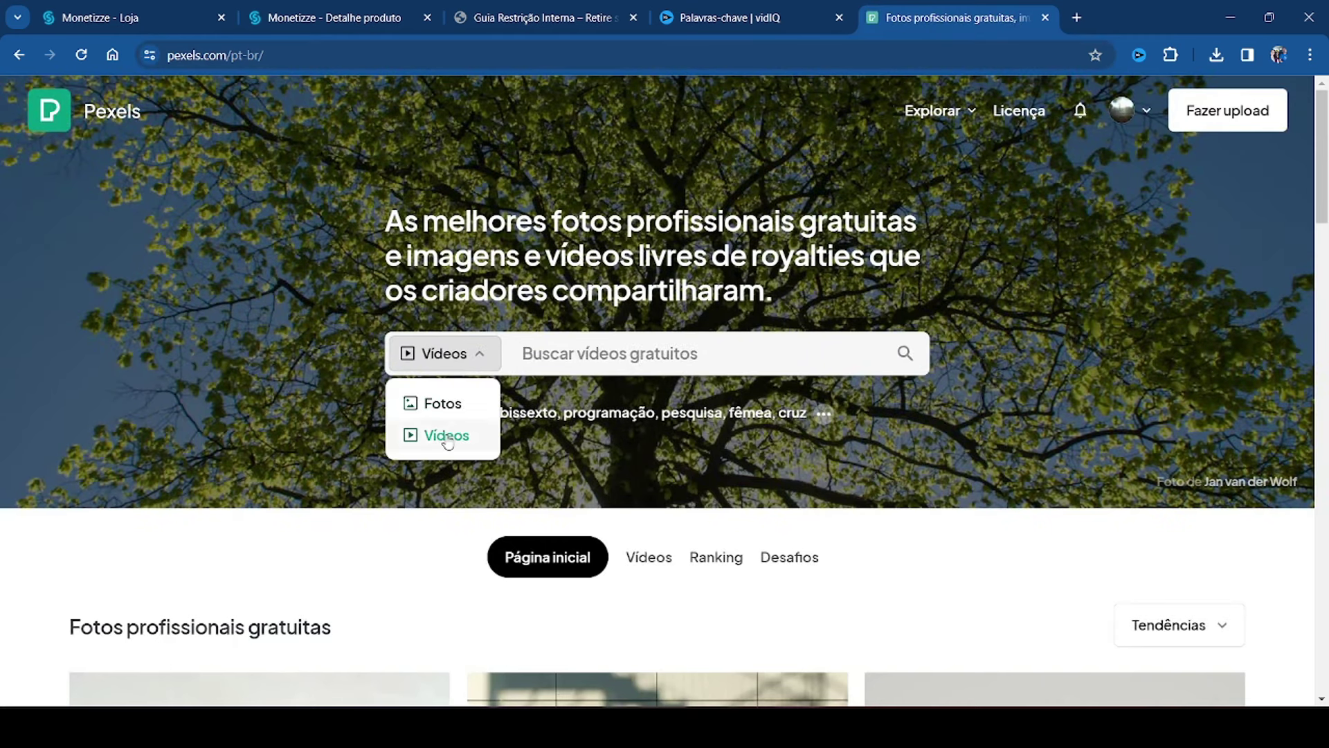
left_click(636, 352)
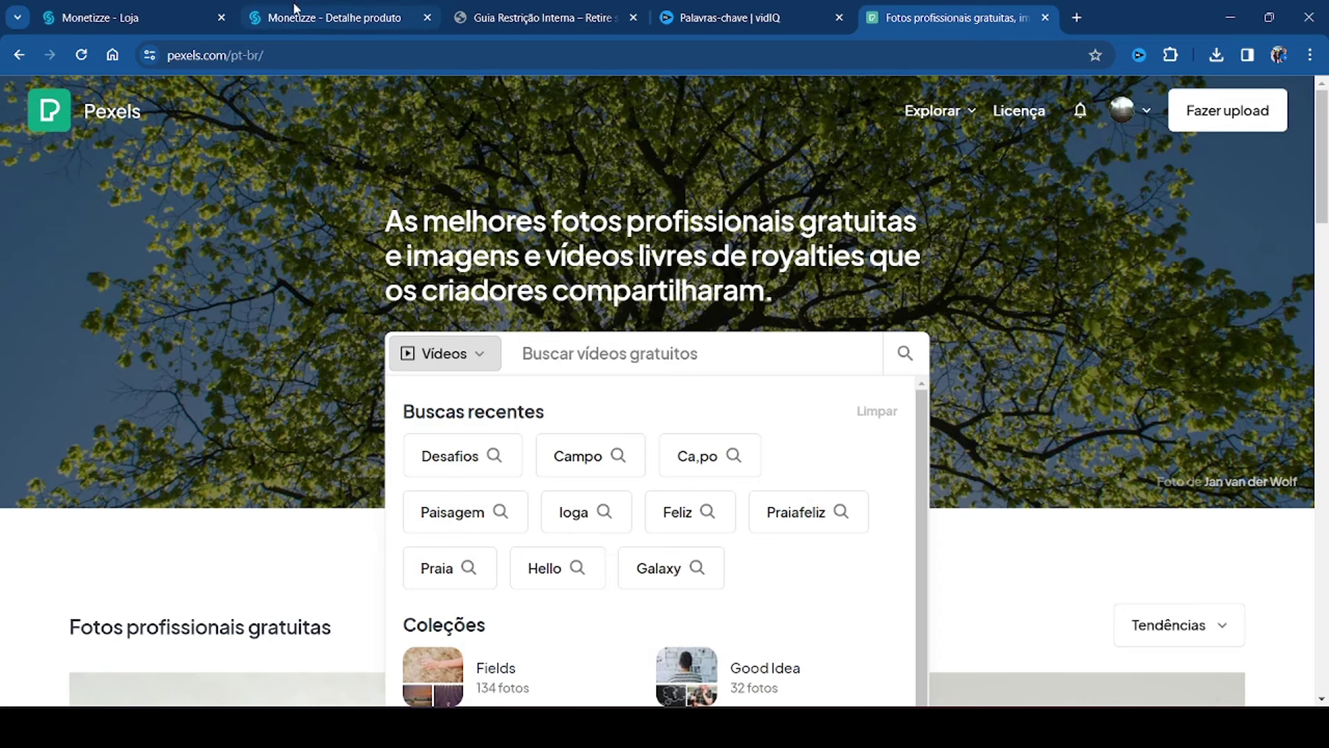
- Copy the Guia Restrição Interna sales page address and open guiadarestricaointerna.com.br in a guest browser window
left_click(311, 16)
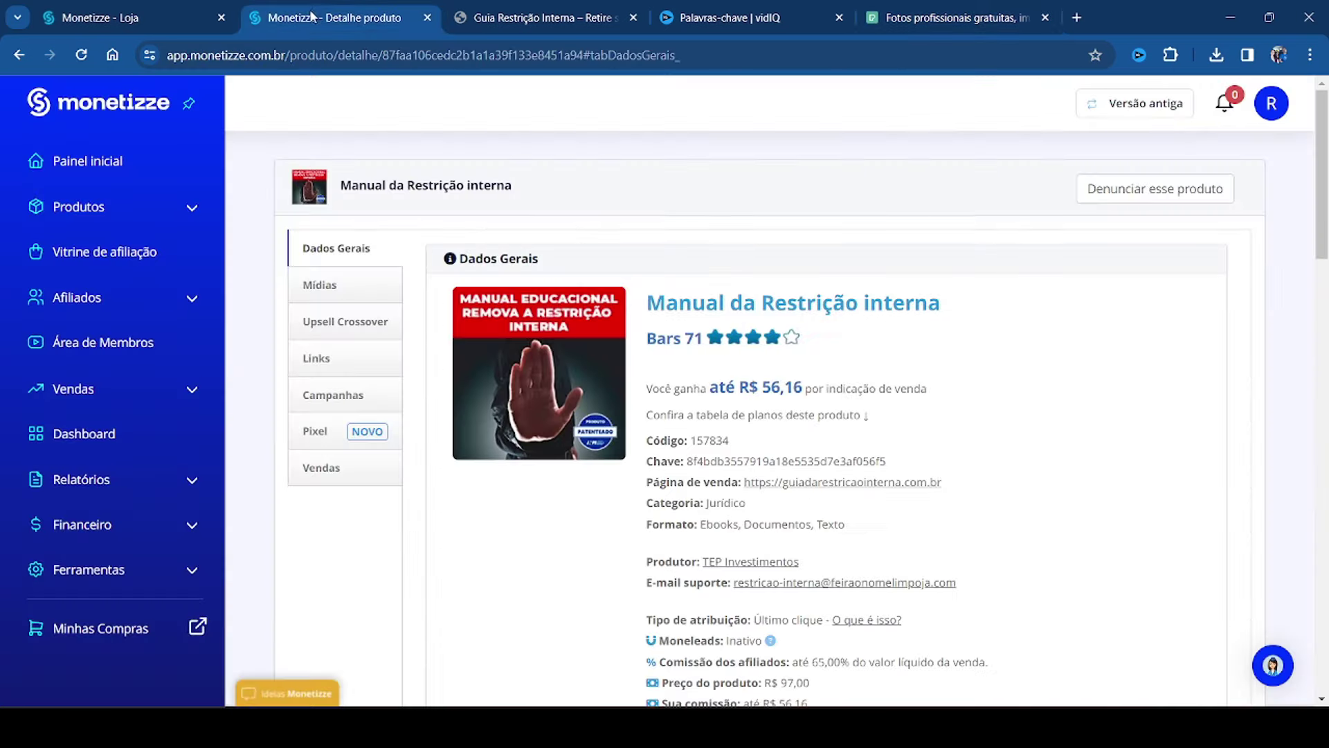
left_click(558, 23)
left_click(305, 55)
key("ctrl+c")
right_click(238, 58)
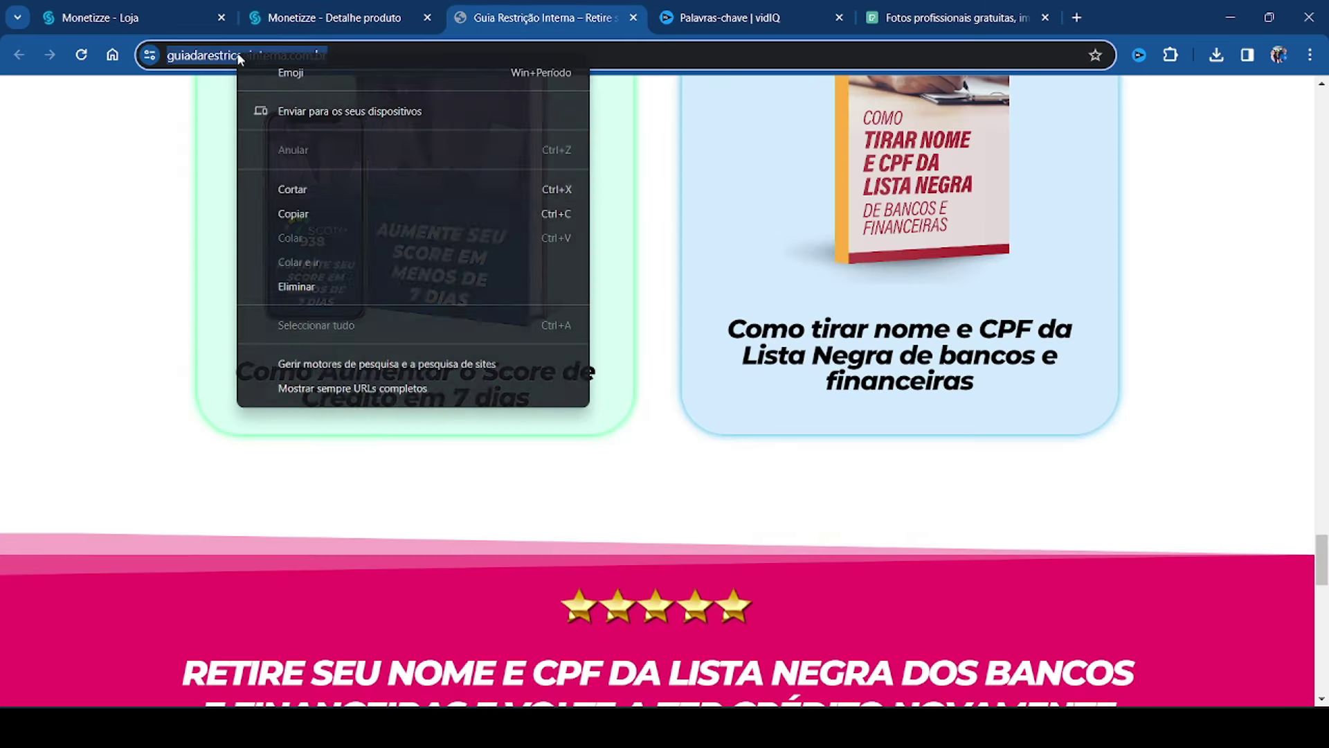
left_click(307, 214)
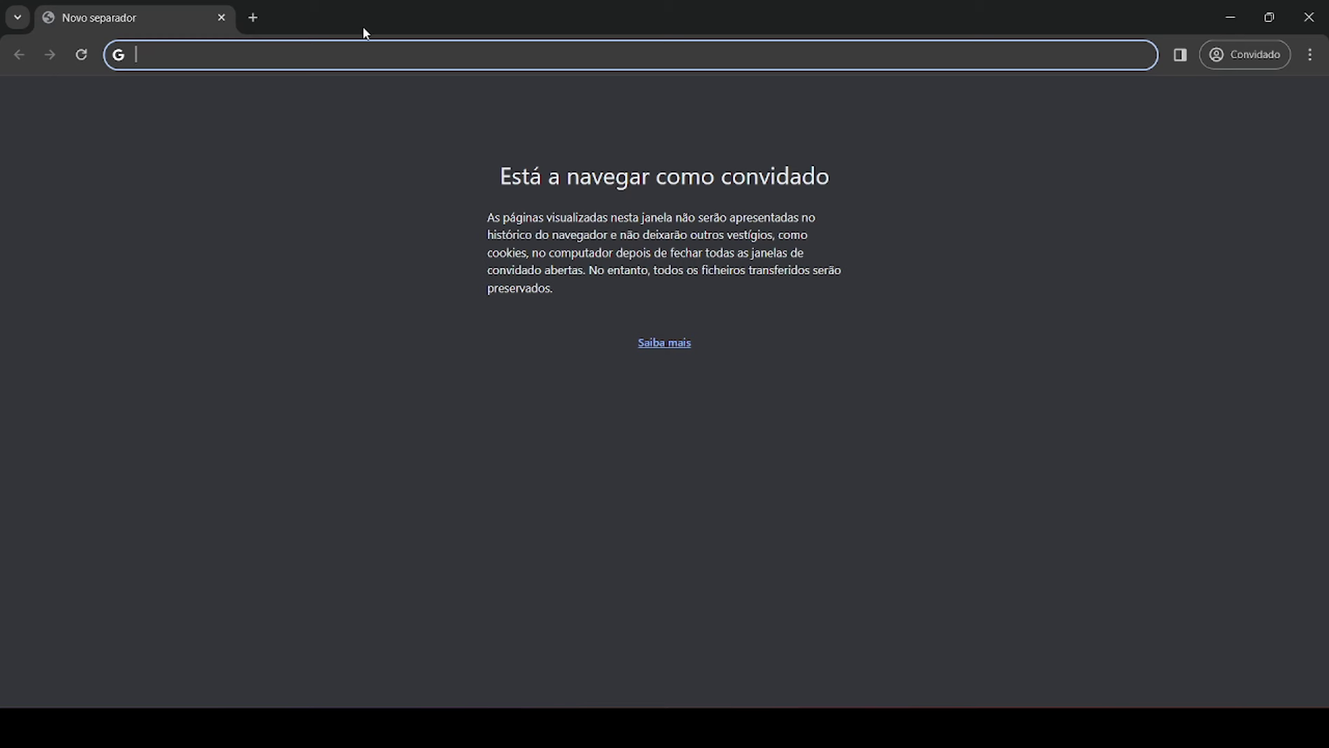
key("ctrl+v")
key("Return")
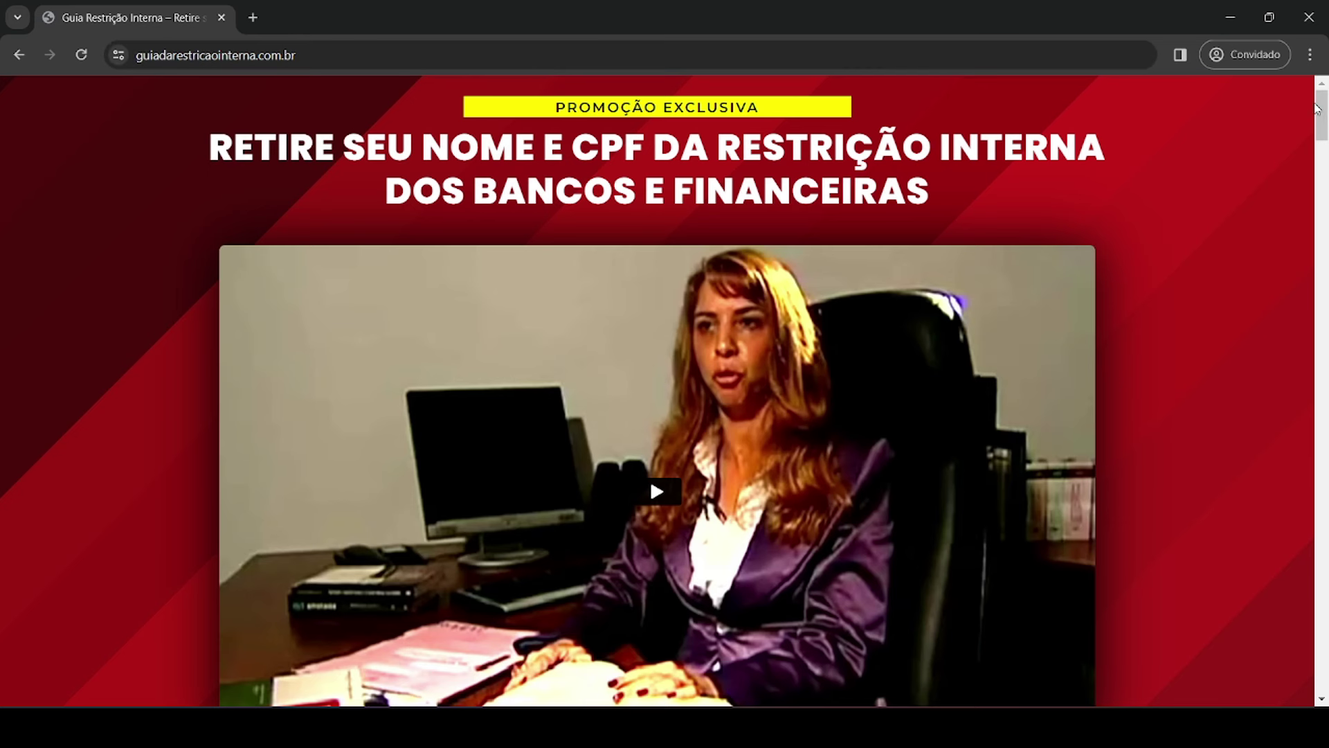
- Go slowly through the sales page from the headline video past the explanation and causes sections to the customer testimonials
scroll(1318, 111, "down", 3)
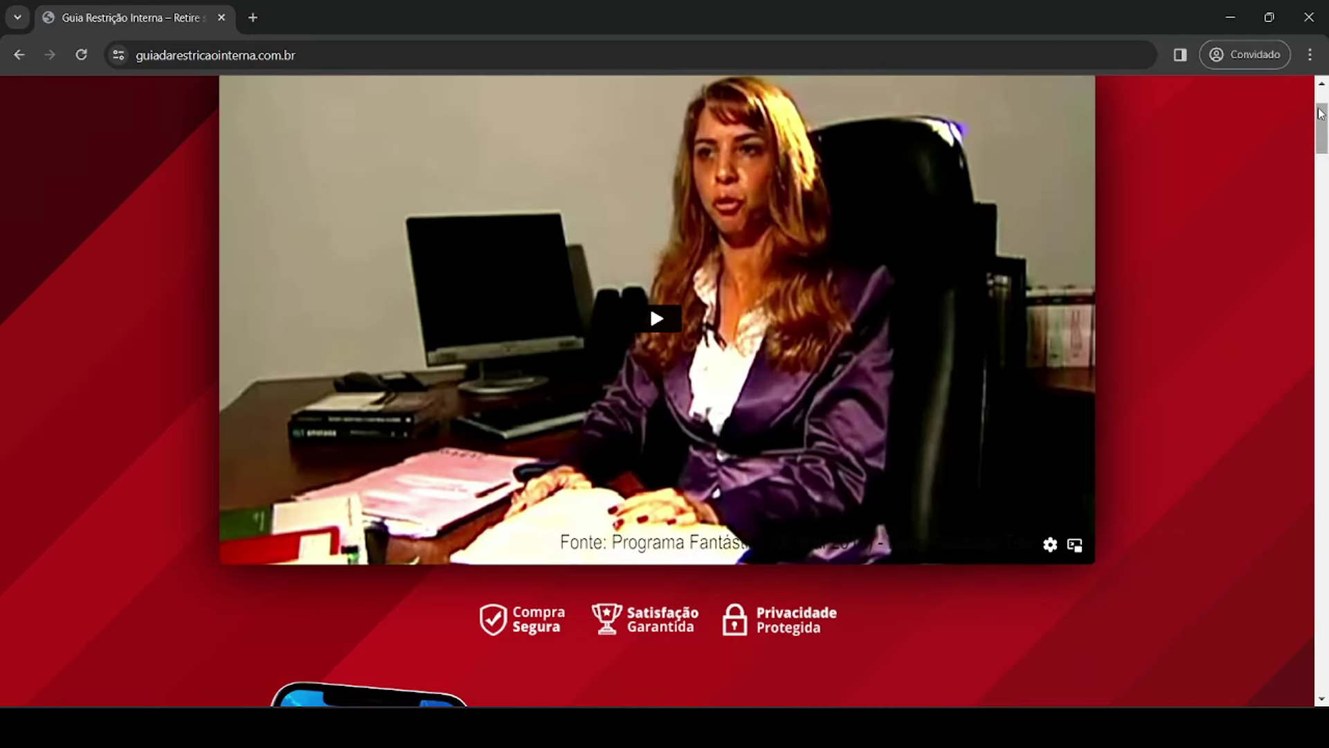
scroll(1320, 113, "down", 5)
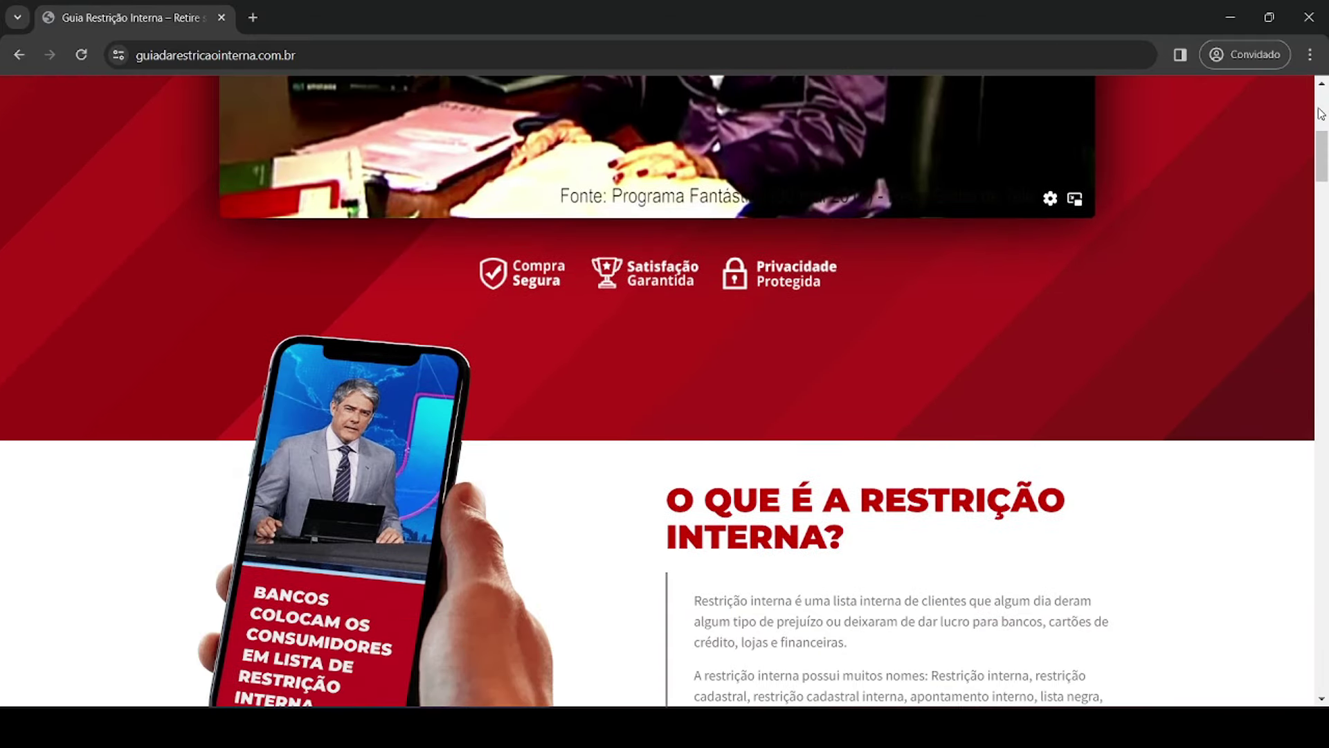
scroll(1320, 113, "down", 1)
scroll(1320, 113, "down", 1)
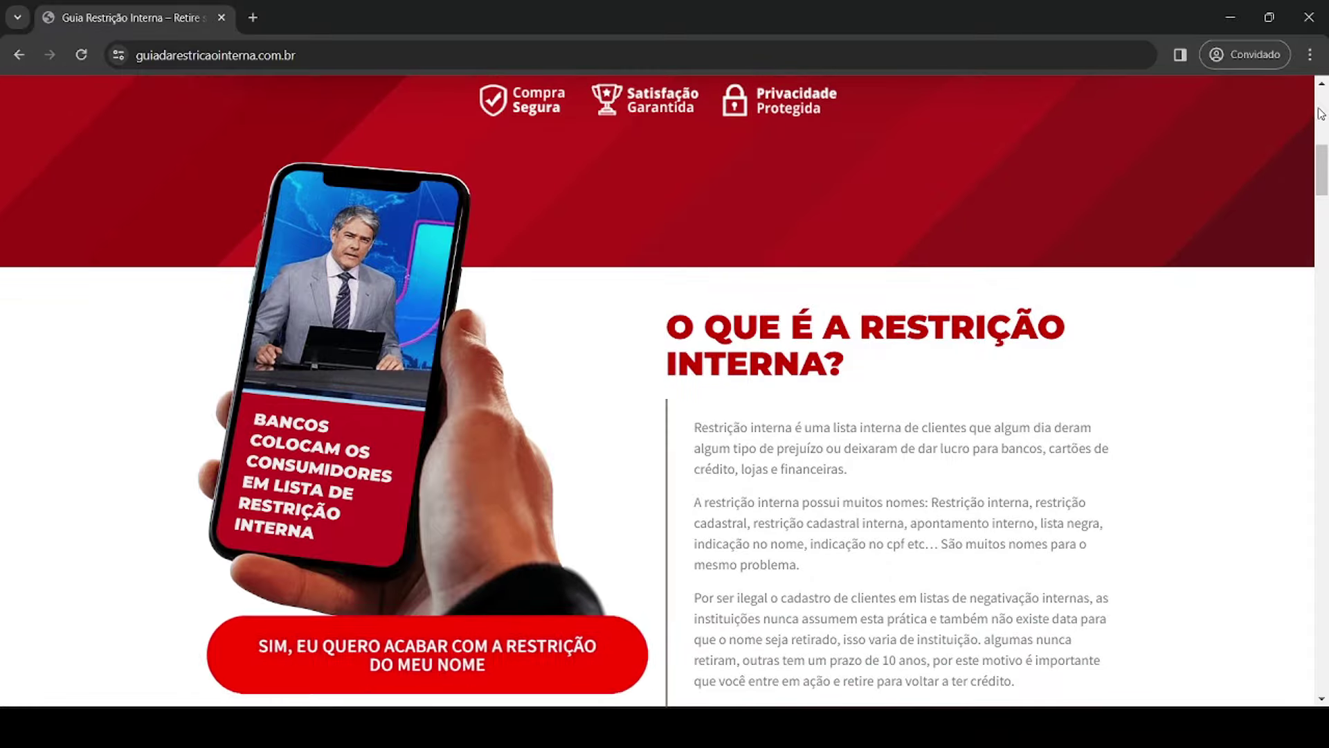
scroll(1320, 113, "down", 1)
scroll(1320, 112, "down", 2)
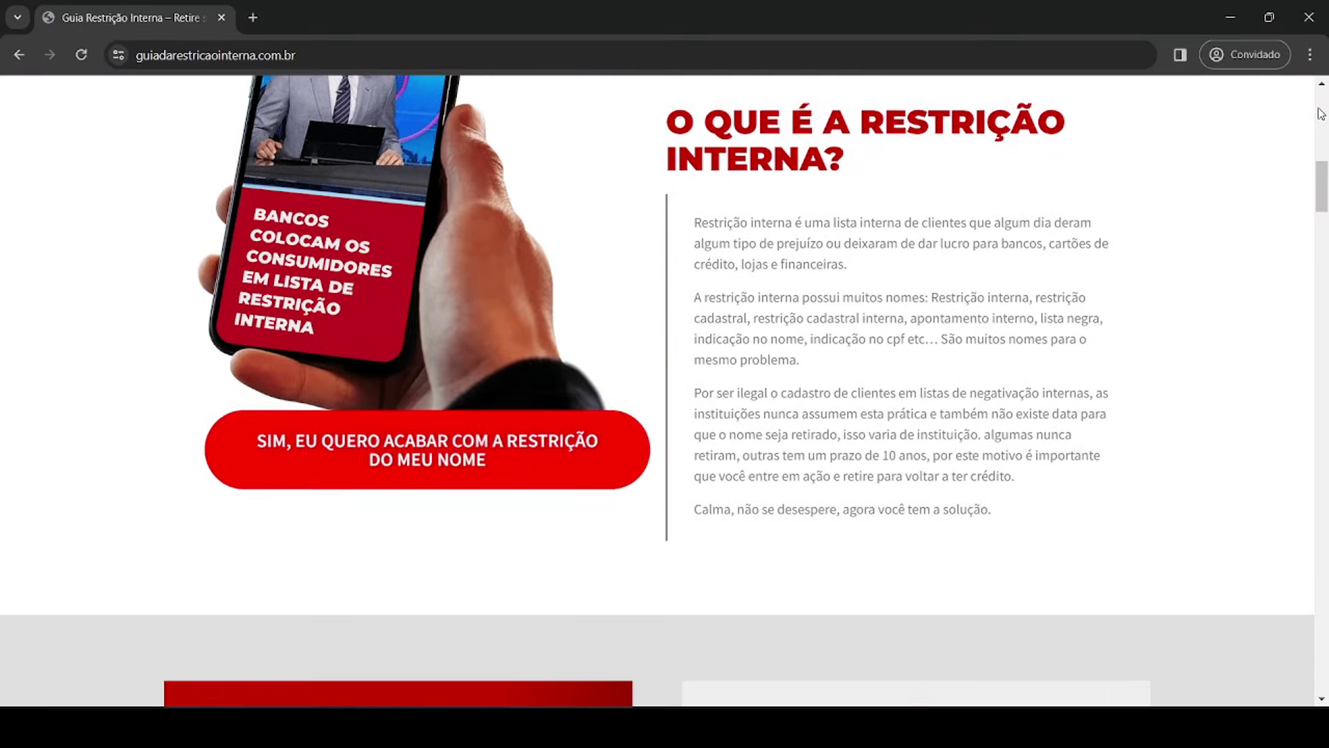
scroll(1320, 113, "down", 2)
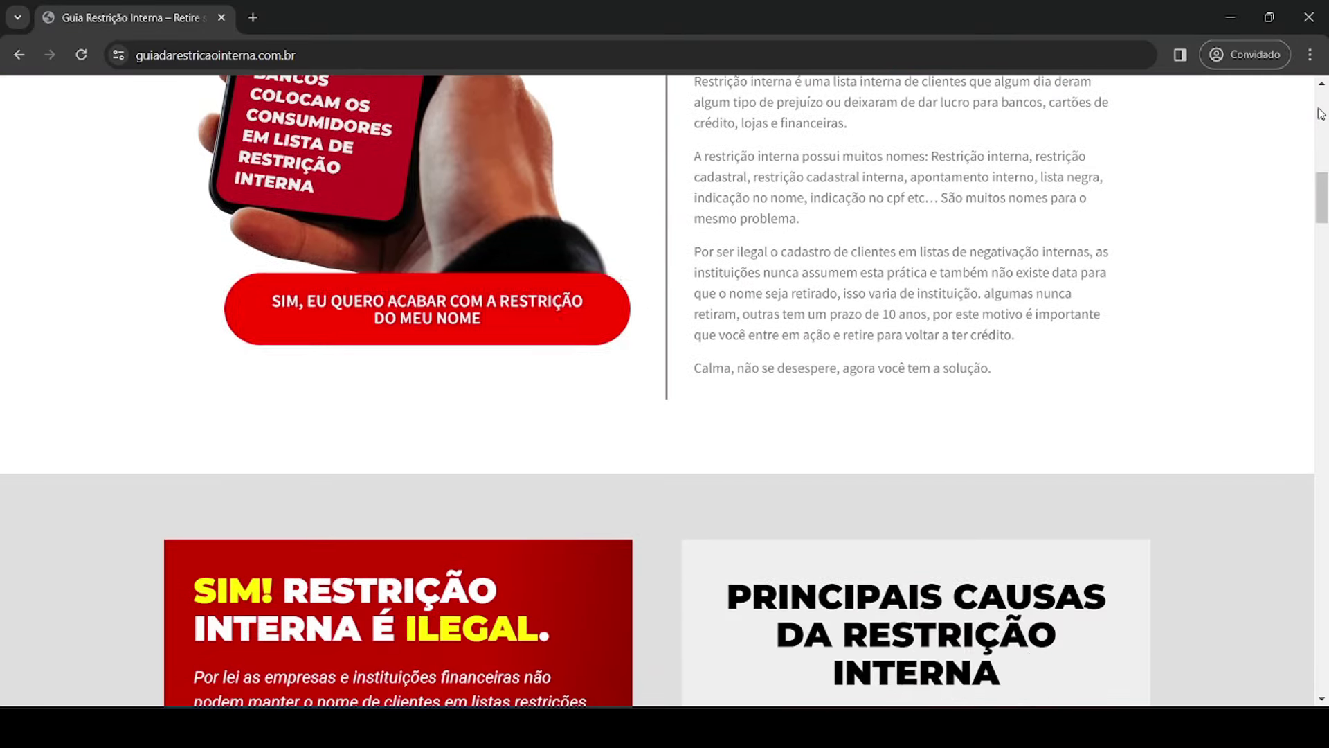
scroll(1320, 113, "down", 1)
scroll(1320, 113, "down", 1)
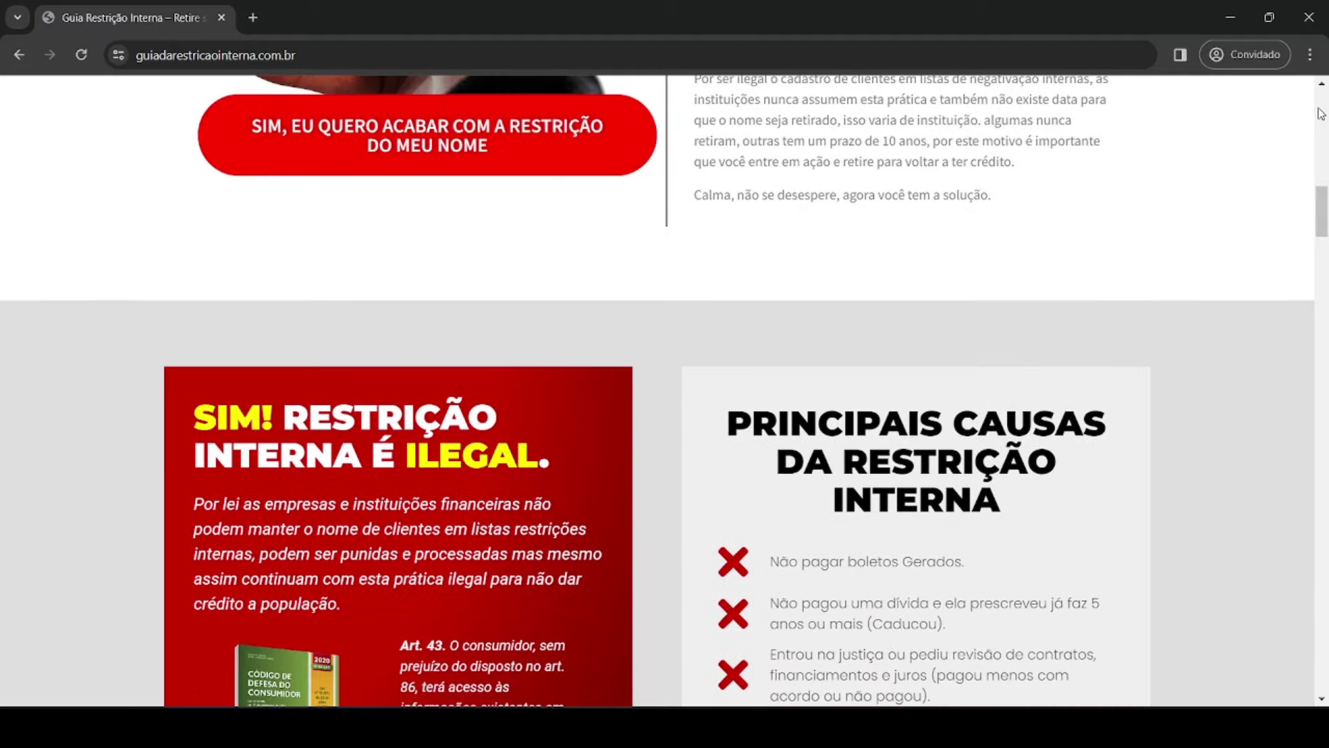
scroll(1320, 112, "down", 2)
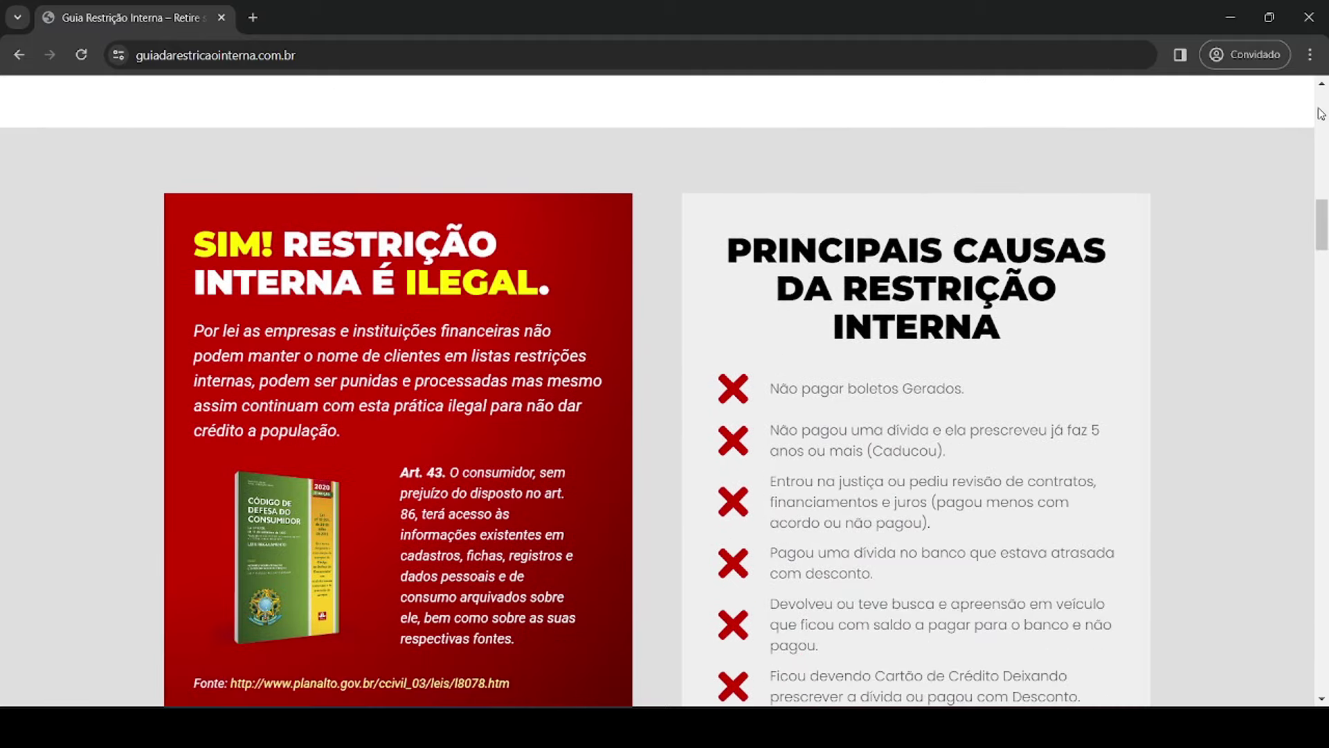
scroll(1320, 113, "down", 3)
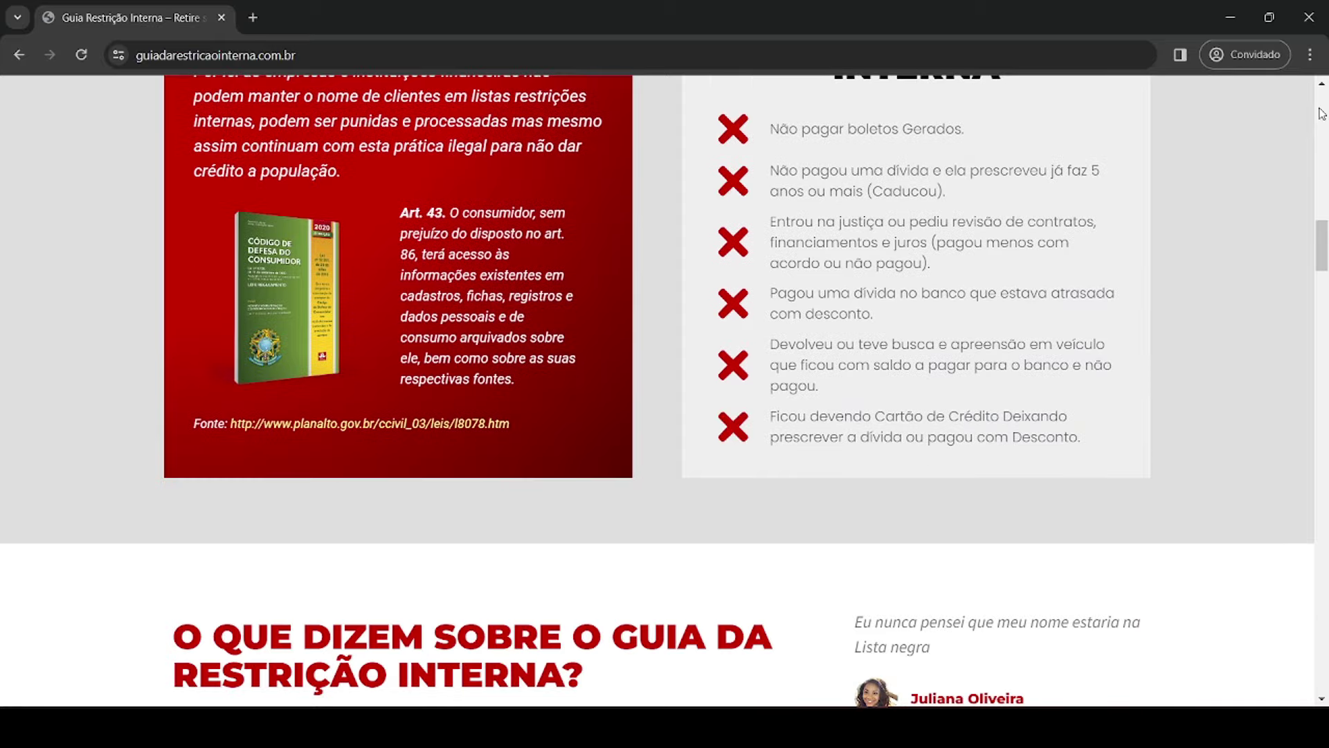
scroll(1320, 113, "down", 4)
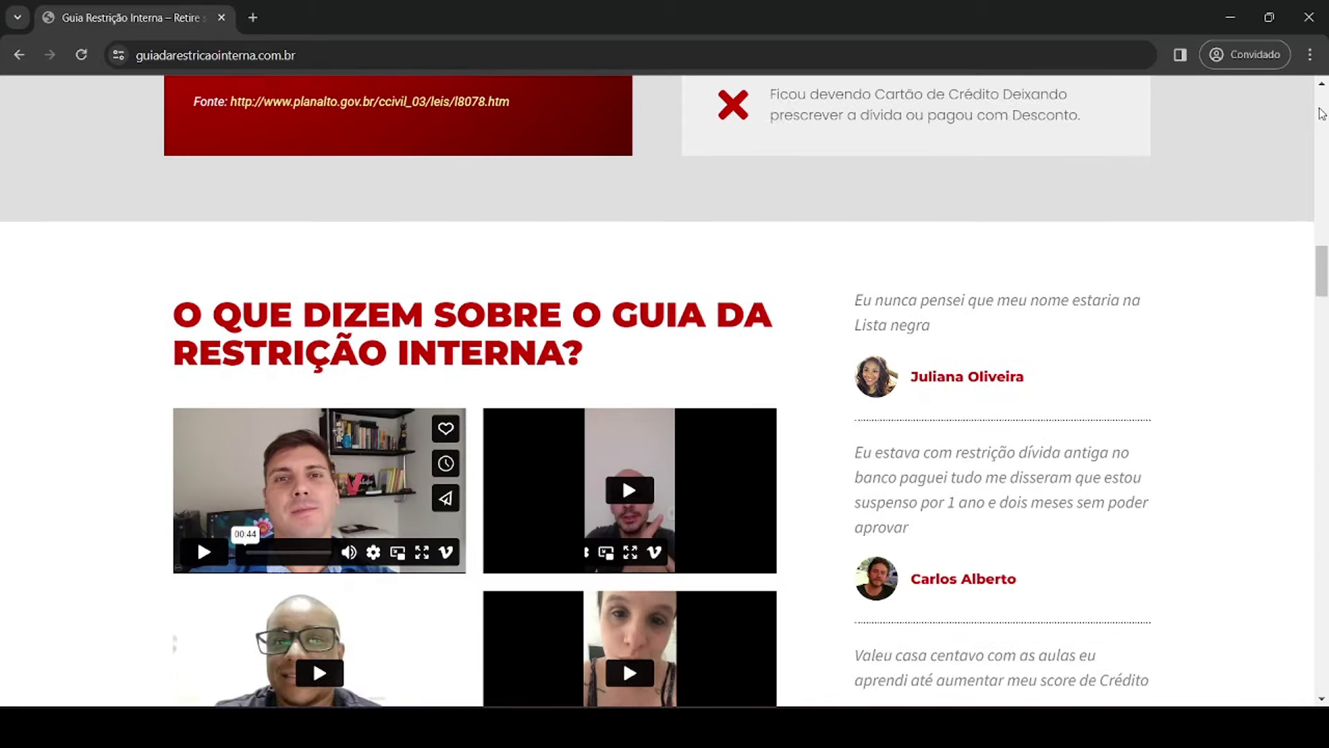
scroll(1320, 113, "down", 5)
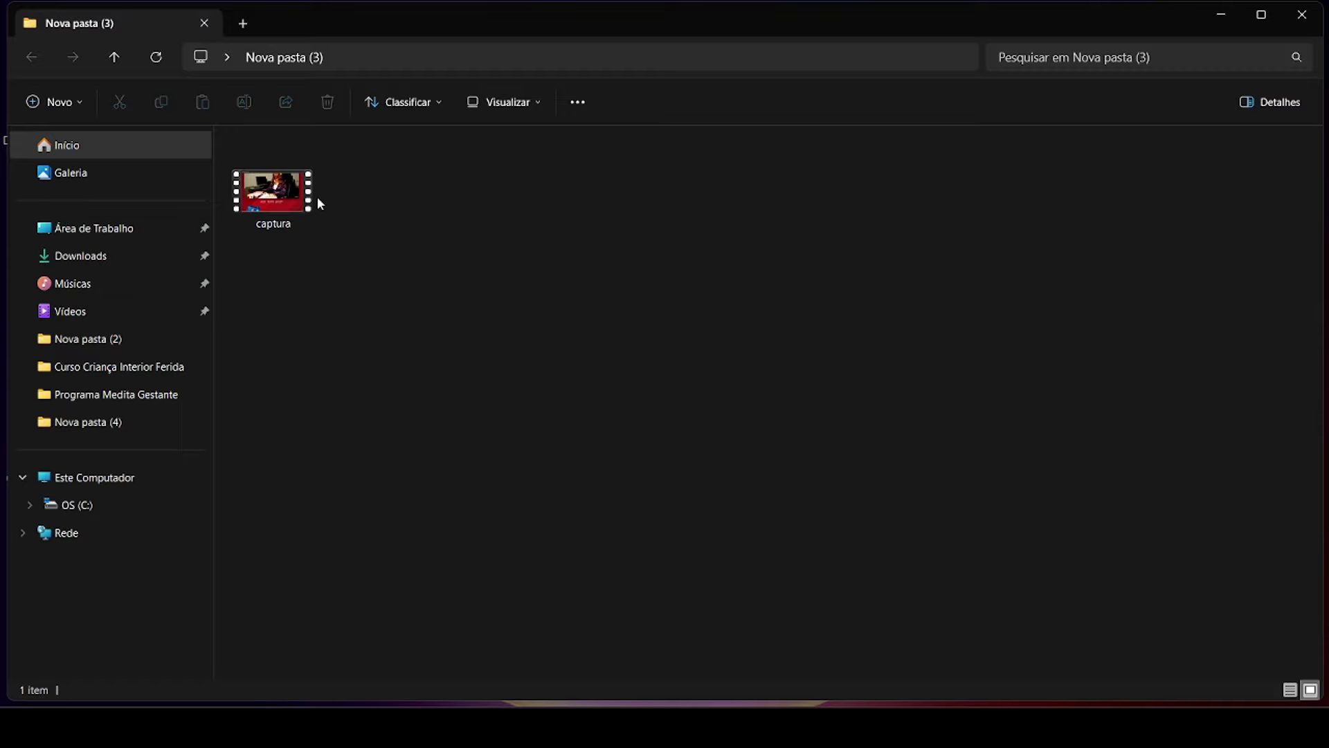
- Import the captura video from Nova pasta (3) into CapCut and place it on the main track at 00:00
left_click_drag(280, 210, 456, 267)
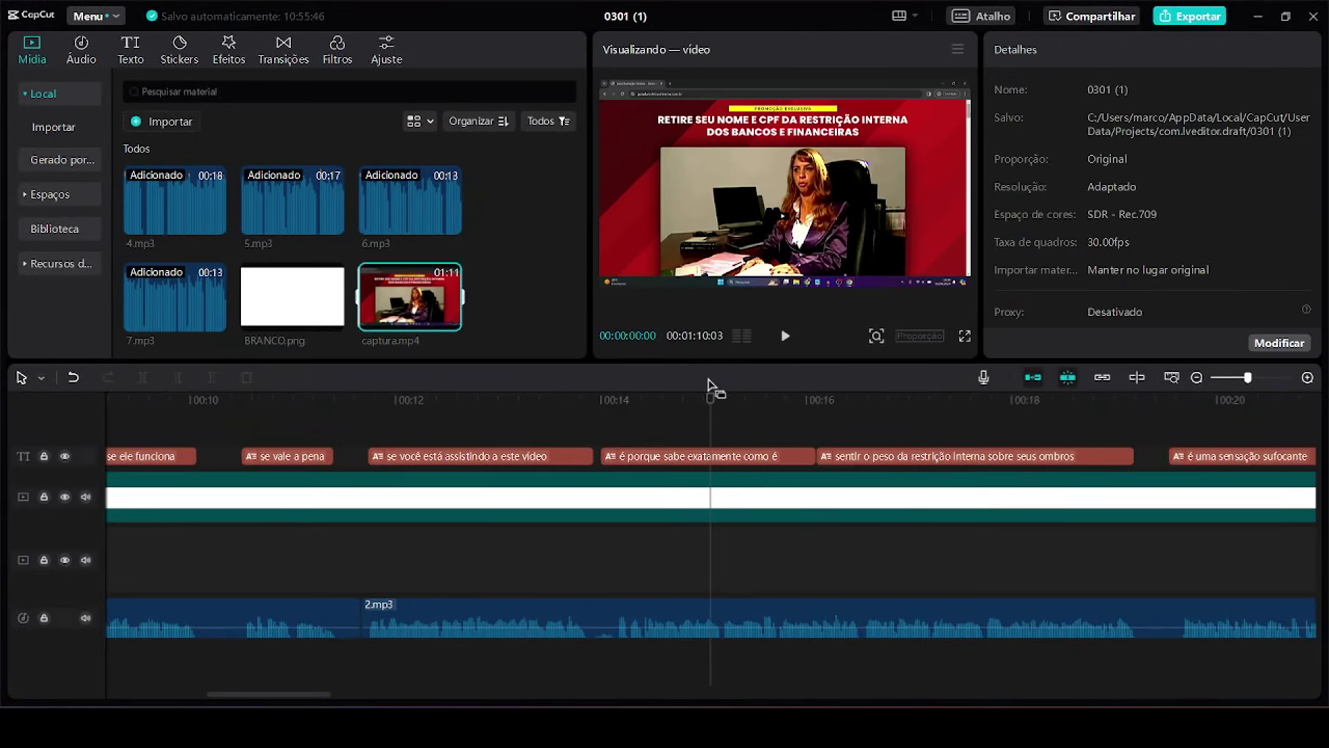
left_click_drag(709, 393, 2, 391)
left_click_drag(412, 298, 169, 544)
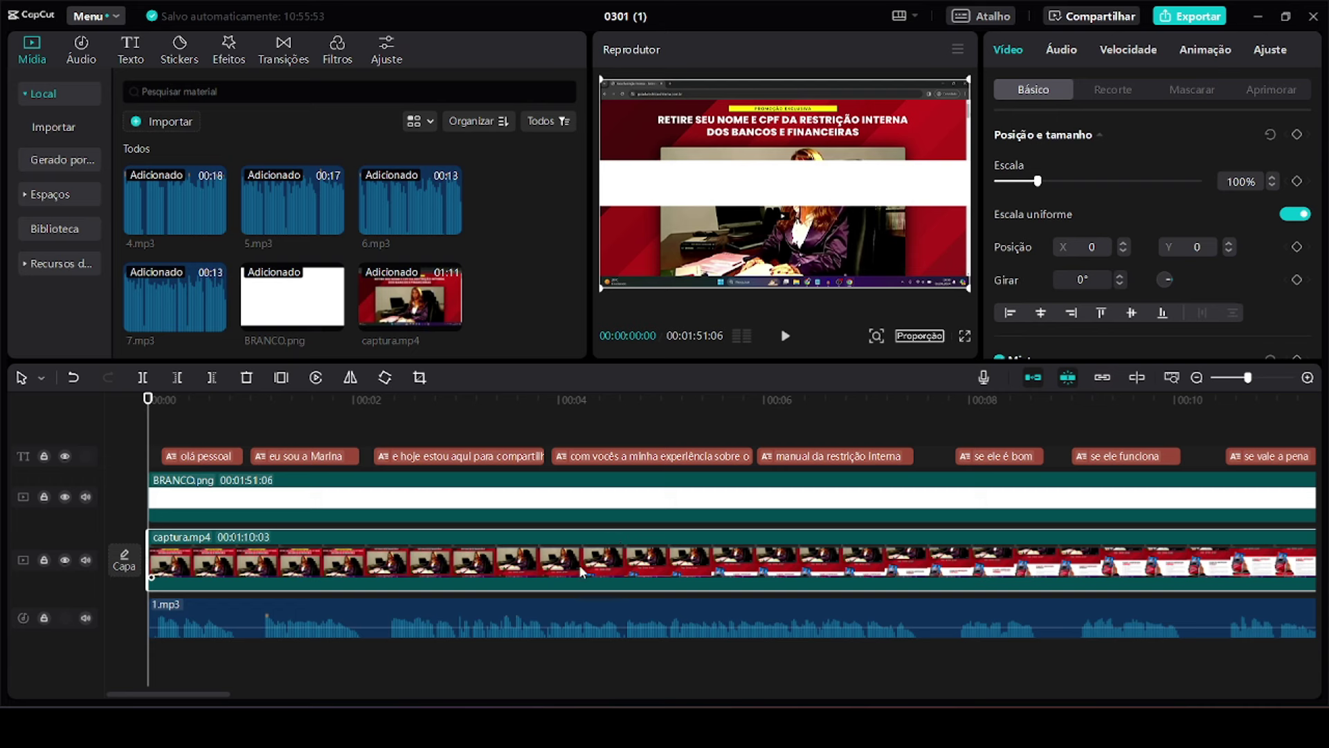
- Scale the captura.mp4 clip to 120% and shift it up to Y position 85
left_click(1274, 178)
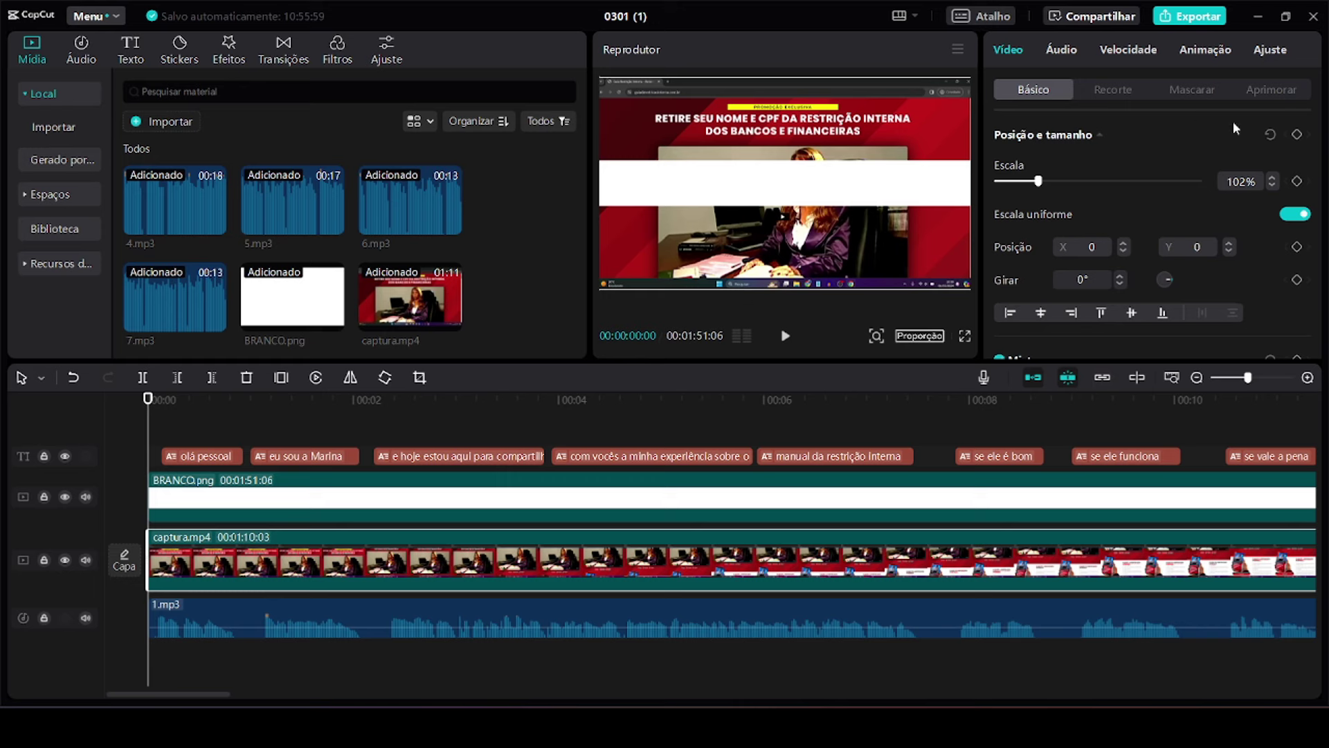
left_click(1272, 178)
left_click(1272, 178)
left_click(1272, 178)
left_click(1273, 178)
left_click(1272, 178)
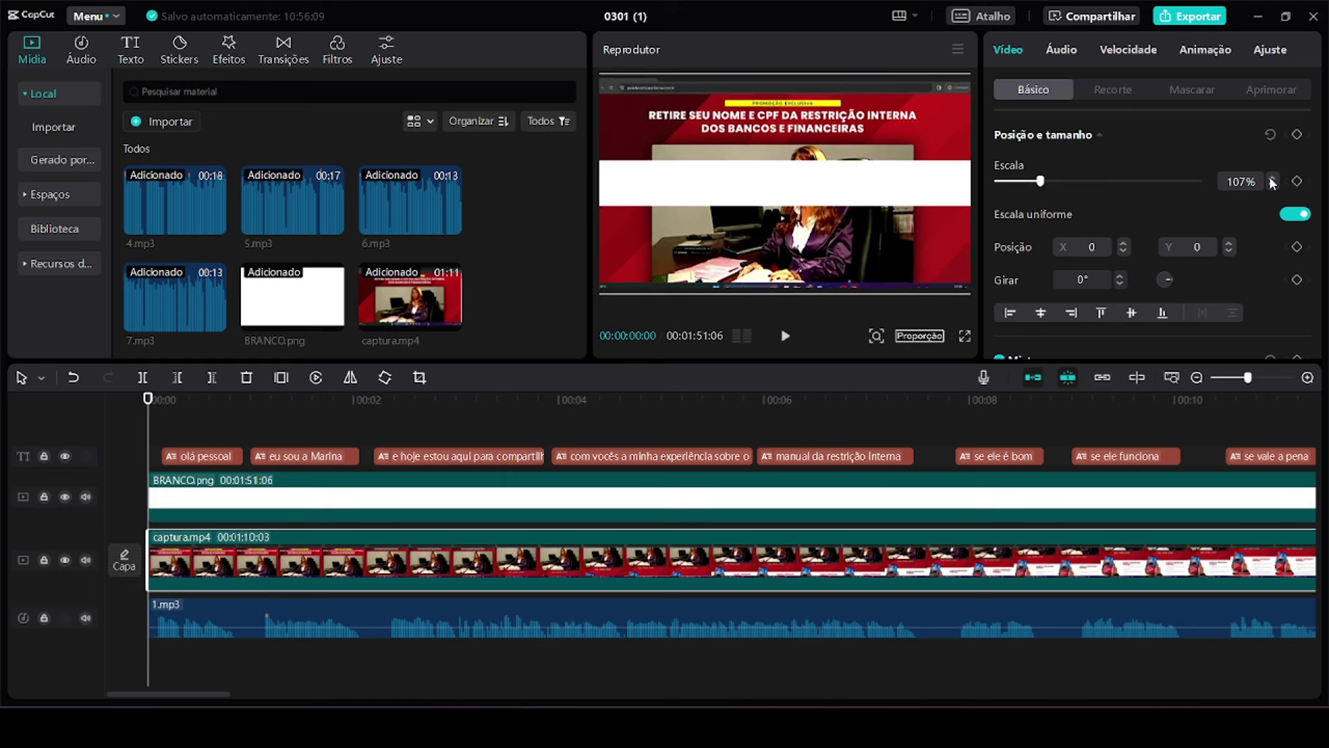
left_click(1272, 178)
left_click(1273, 178)
left_click(1272, 177)
left_click(1272, 178)
left_click(1273, 178)
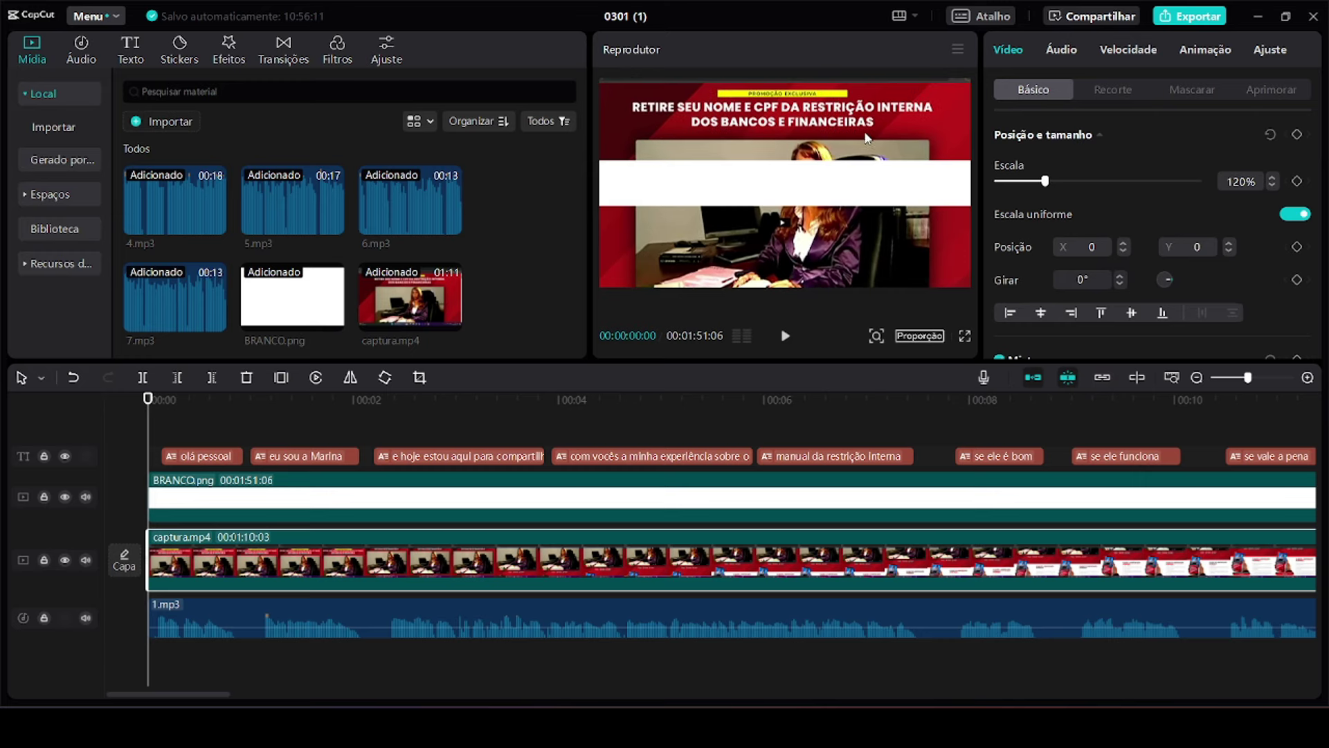
left_click_drag(866, 136, 866, 128)
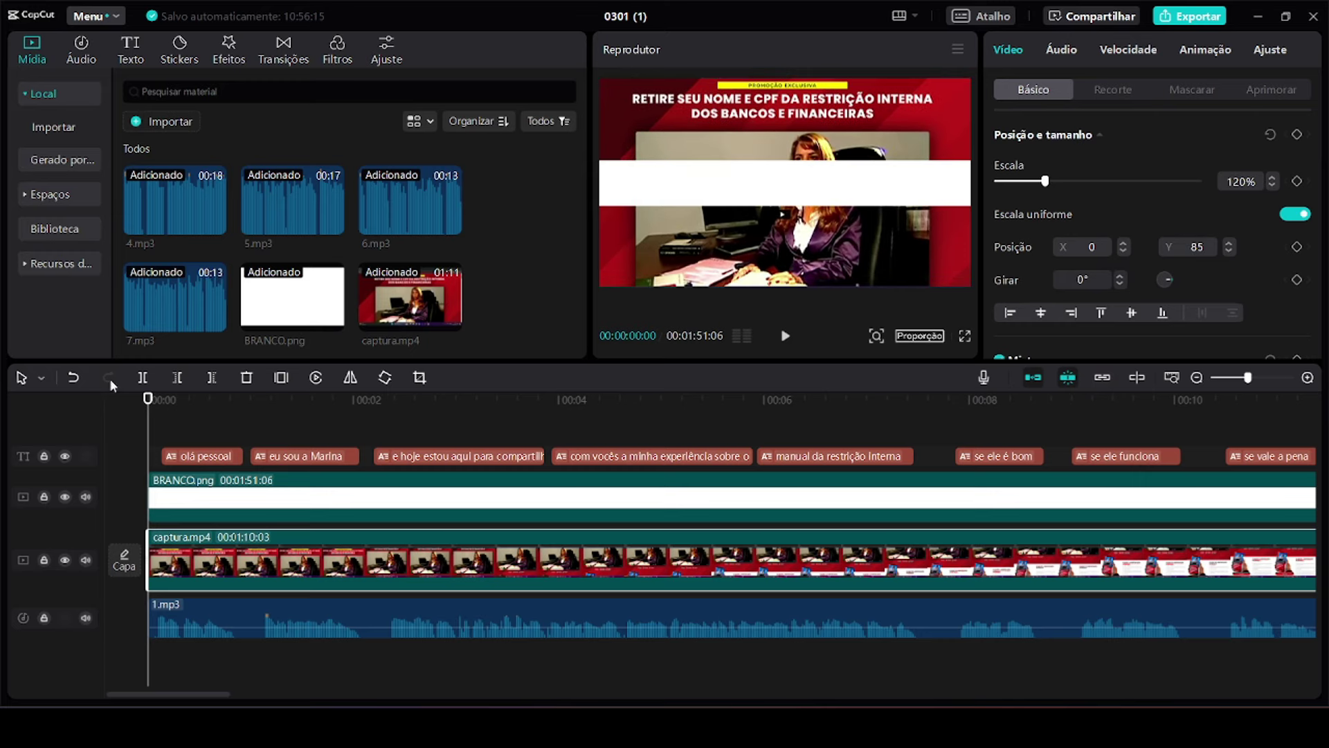
- Watch the opening seconds of the video in full-screen preview
left_click(964, 337)
left_click(432, 671)
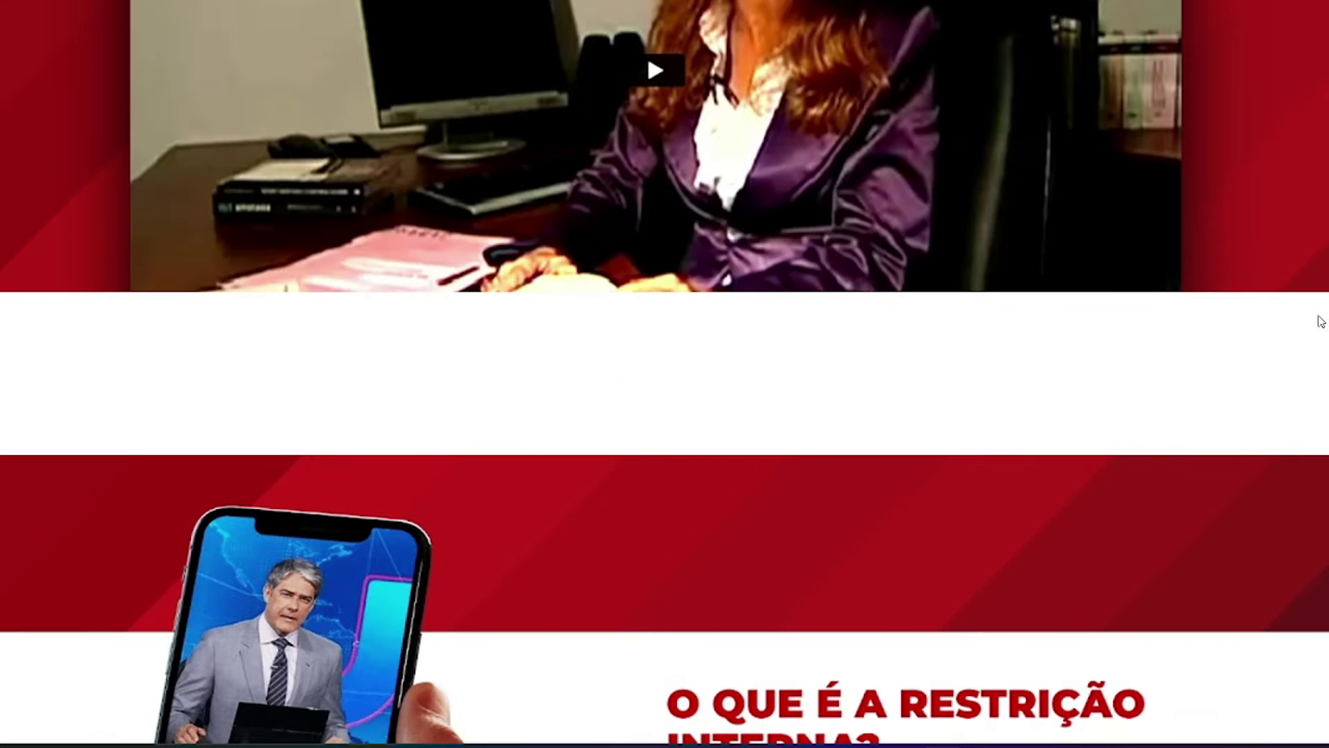
key("Escape")
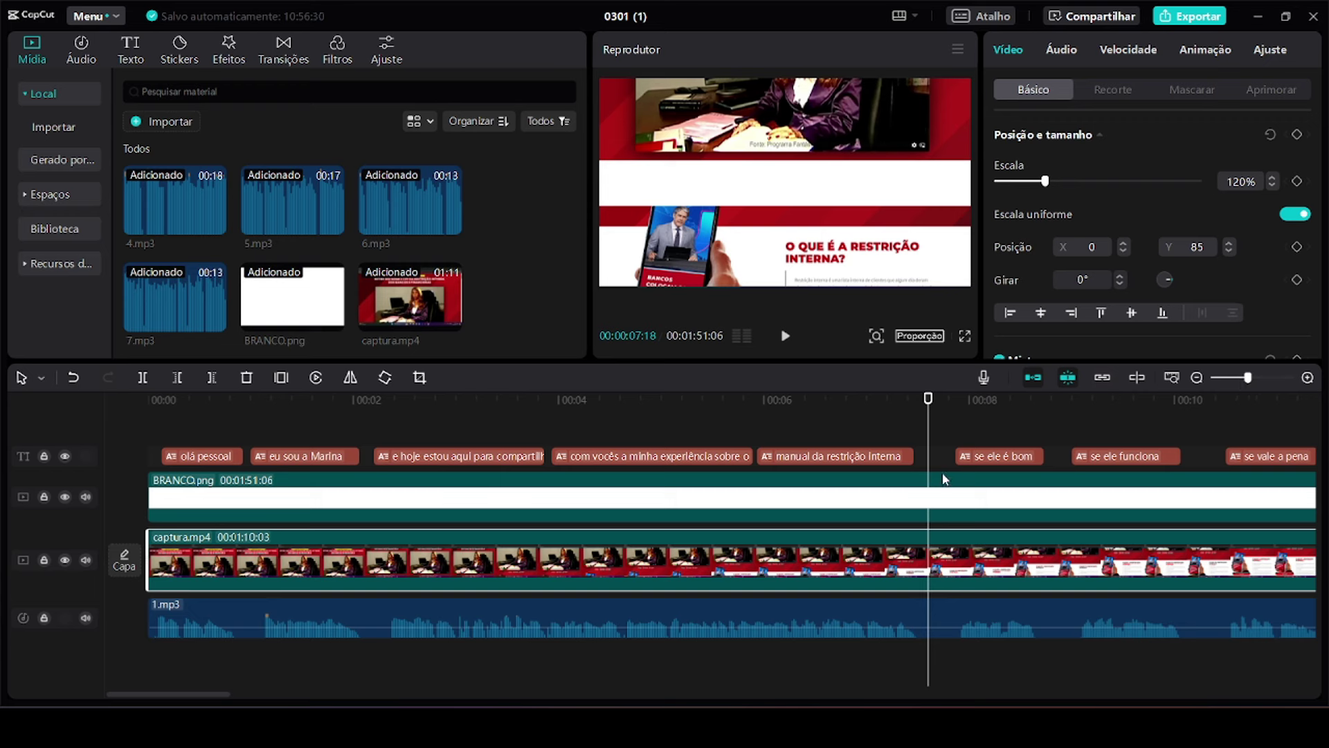
- Lower the opacity of the captura.mp4 clip to 59% and of the white BRANCO.png band to 67%
left_click_drag(940, 406, 631, 517)
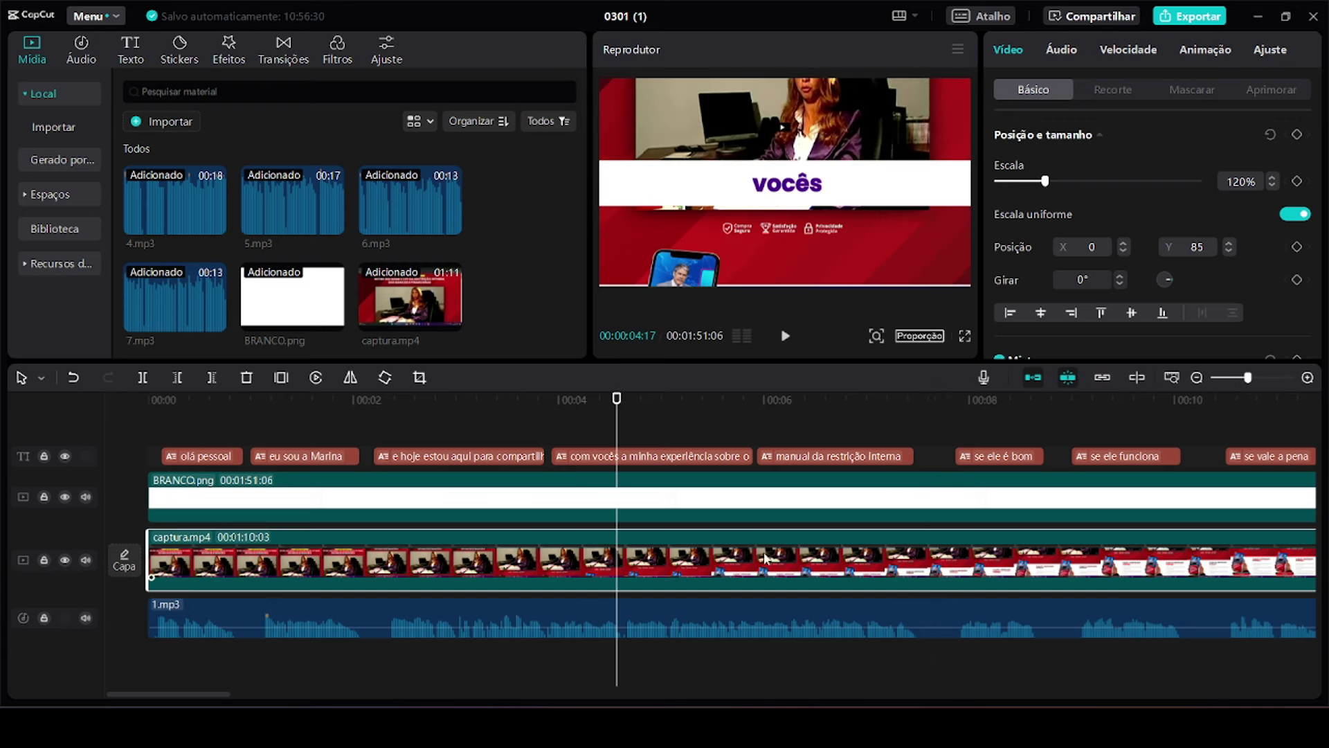
scroll(1151, 260, "down", 3)
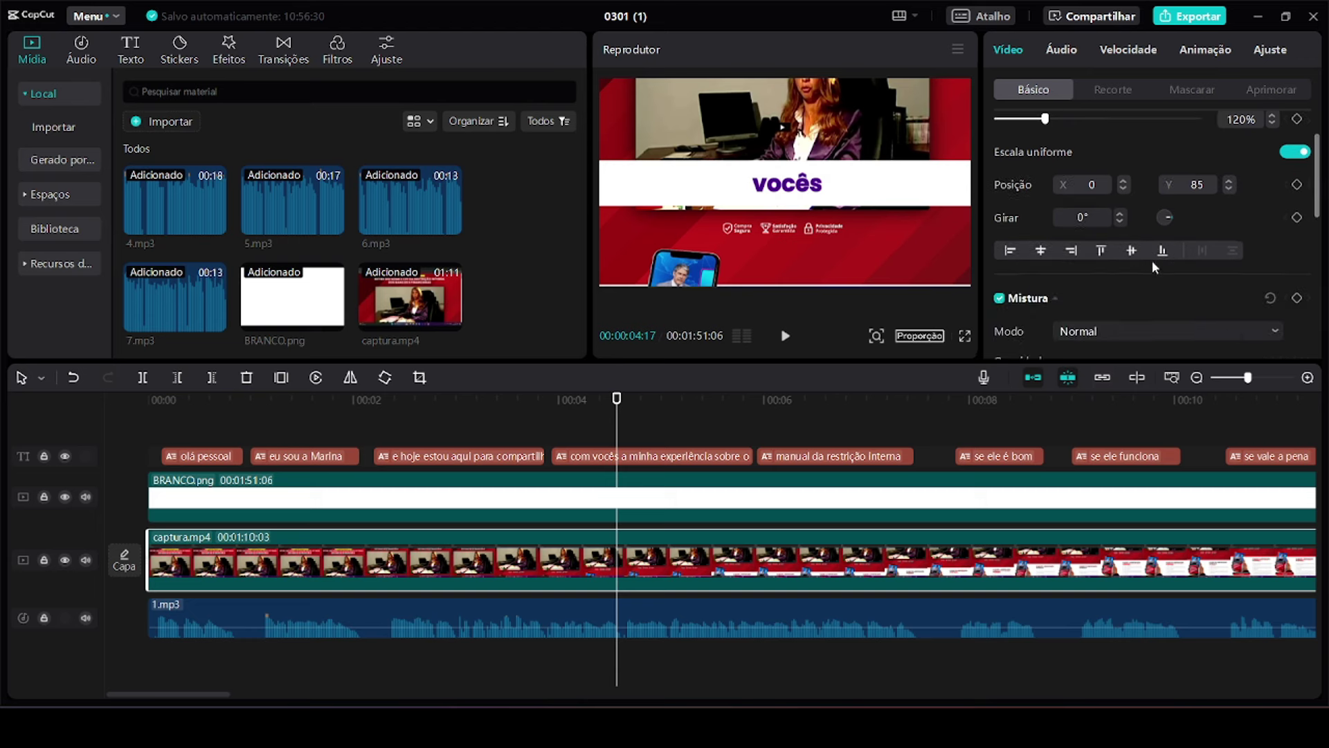
left_click(1104, 315)
left_click_drag(1105, 317, 1111, 316)
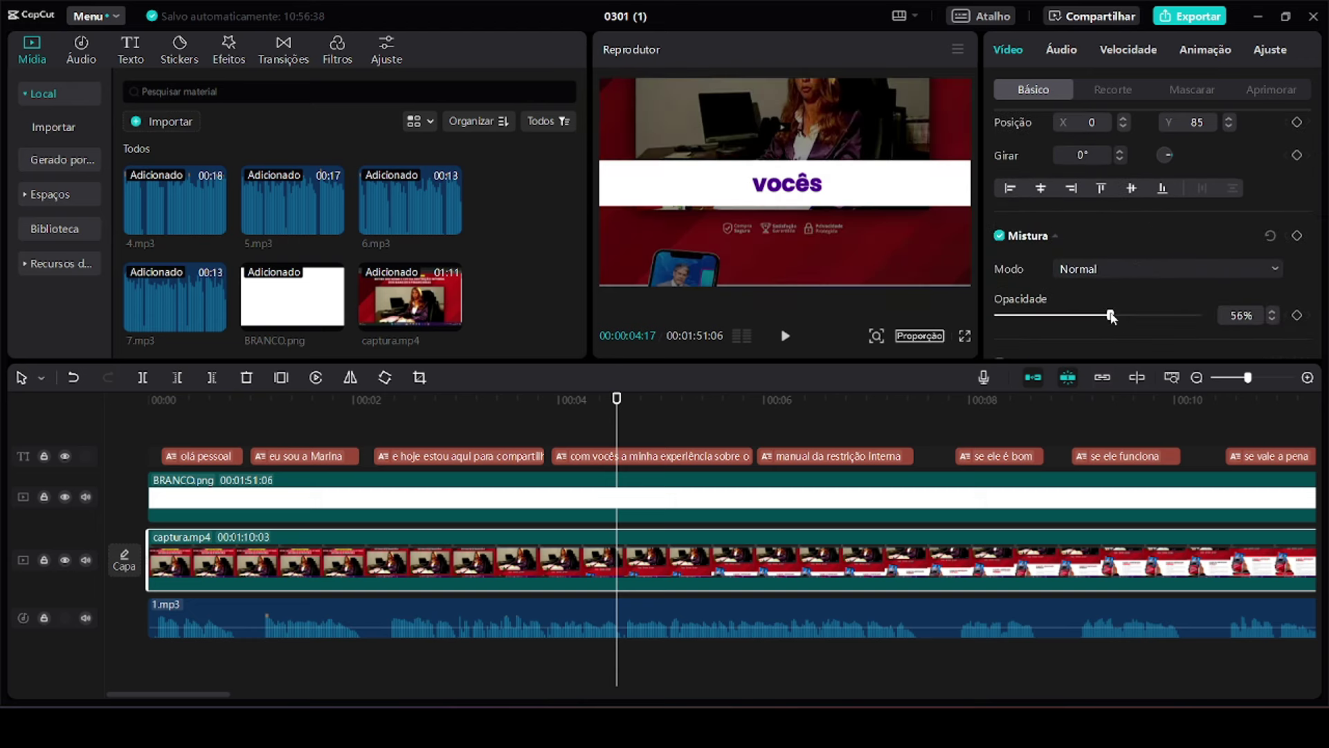
left_click(681, 504)
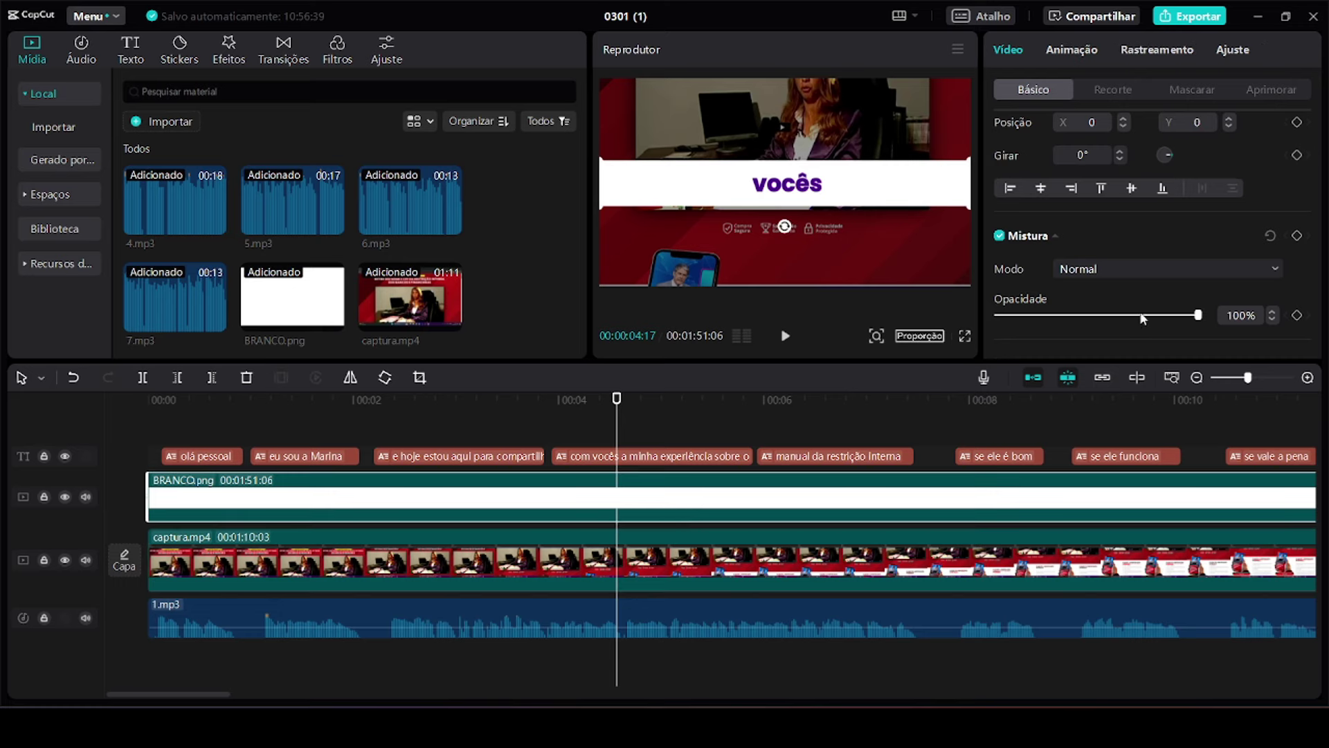
left_click_drag(1143, 319, 1134, 320)
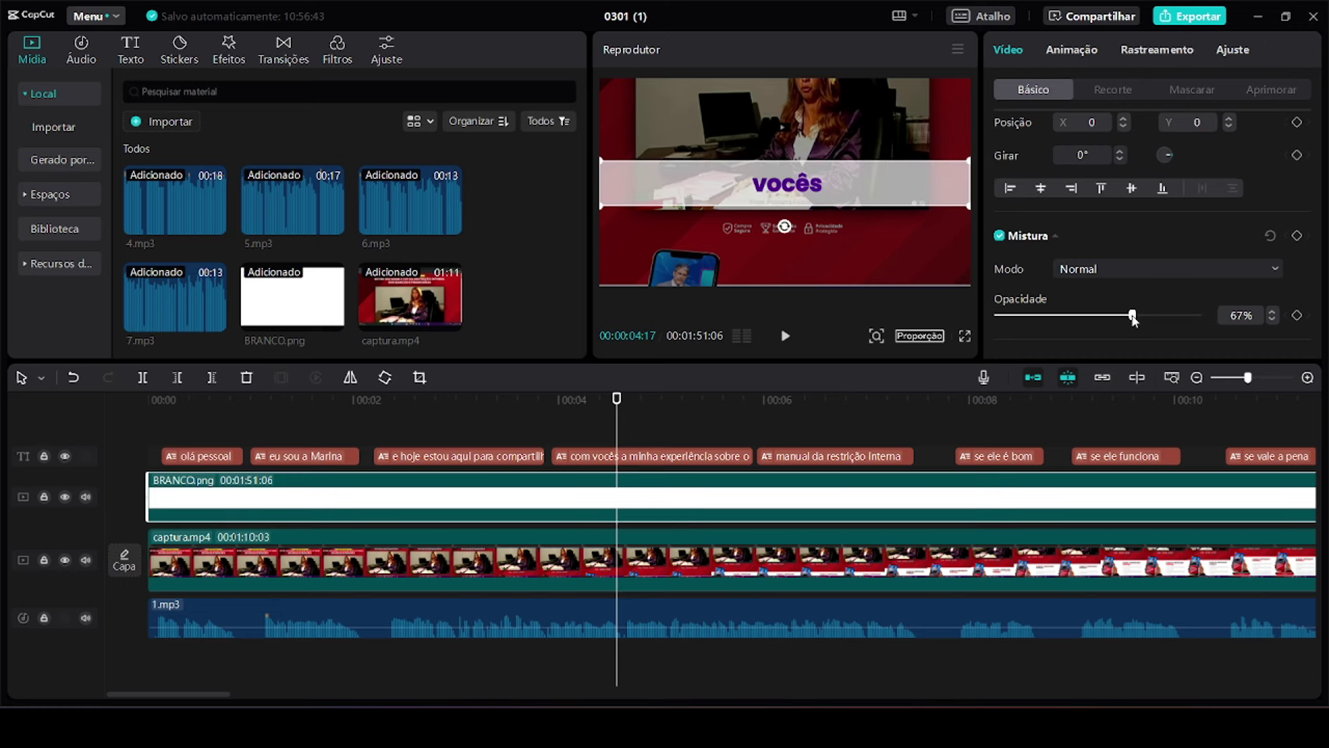
- Review the captions on the semi-transparent band over the dimmed footage in full-screen playback
left_click(964, 337)
key("space")
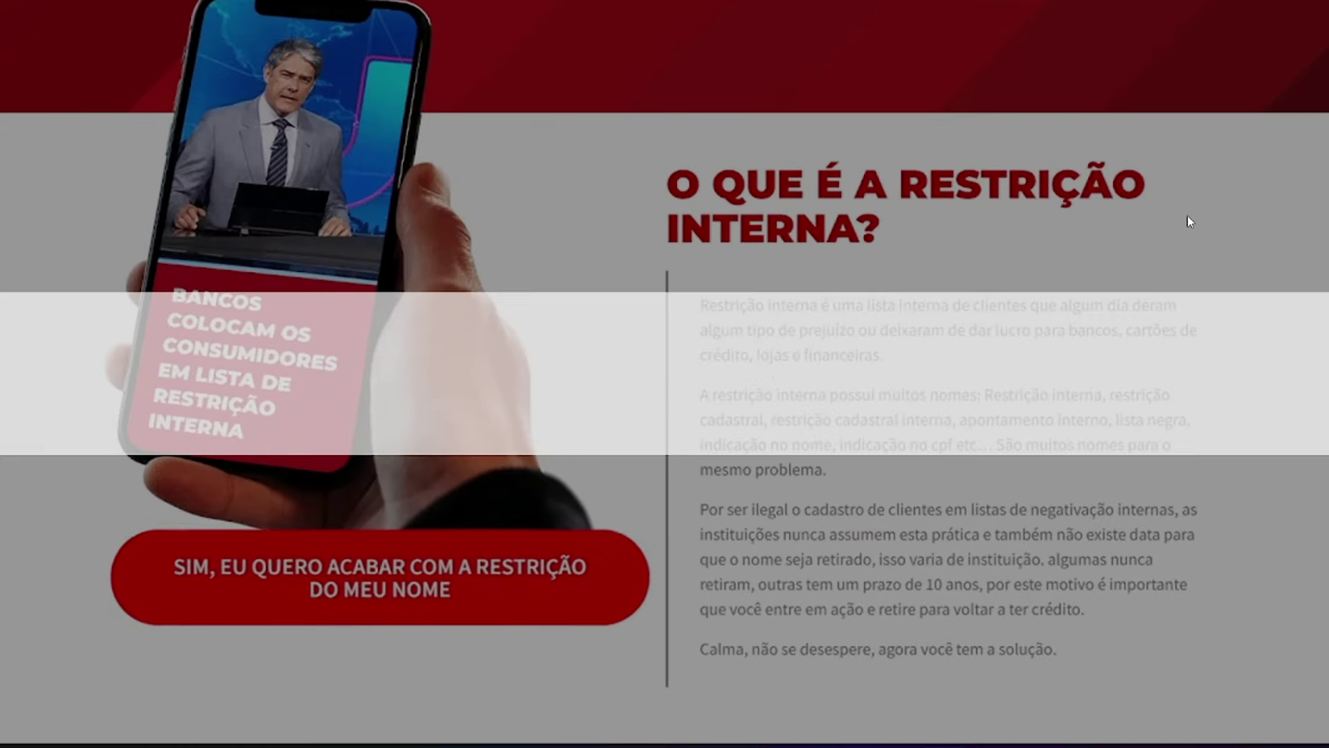
key("Escape")
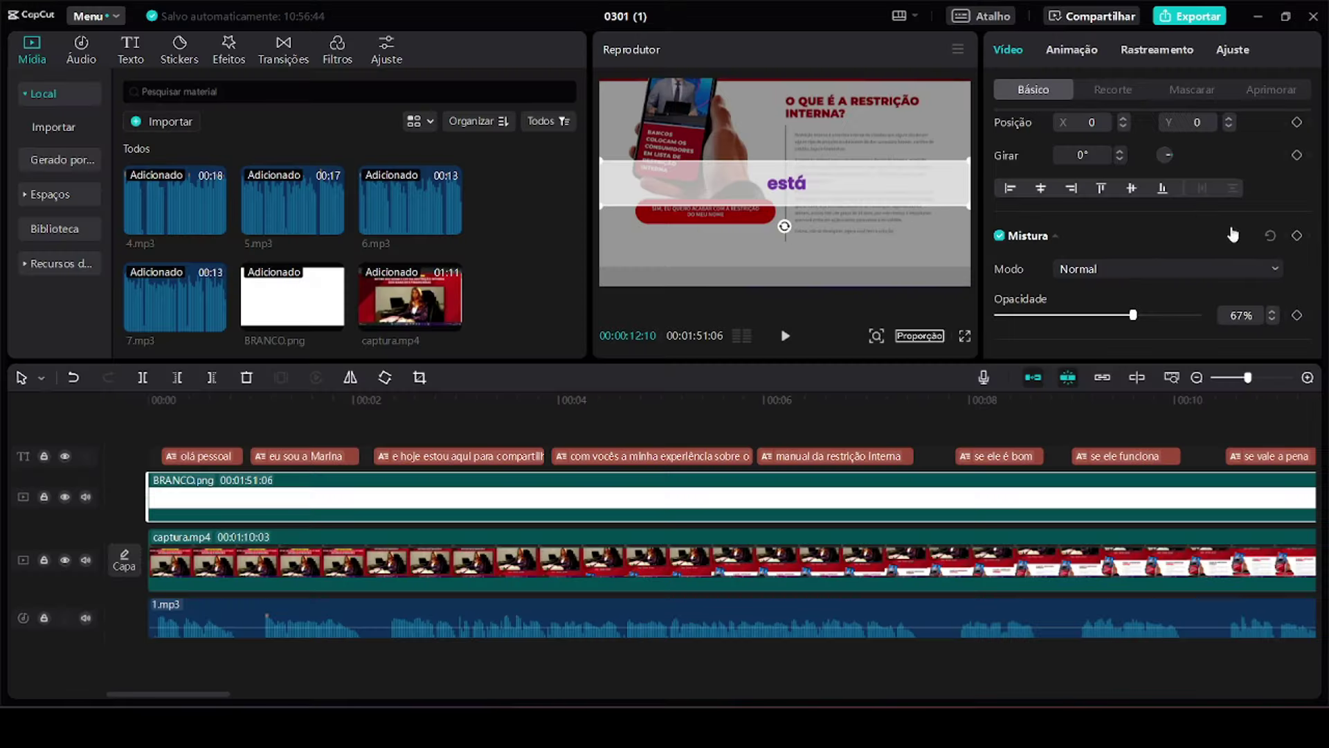
- Slow the captura.mp4 clip to 0.6x speed so it spans the whole narration
left_click_drag(1239, 377, 1218, 380)
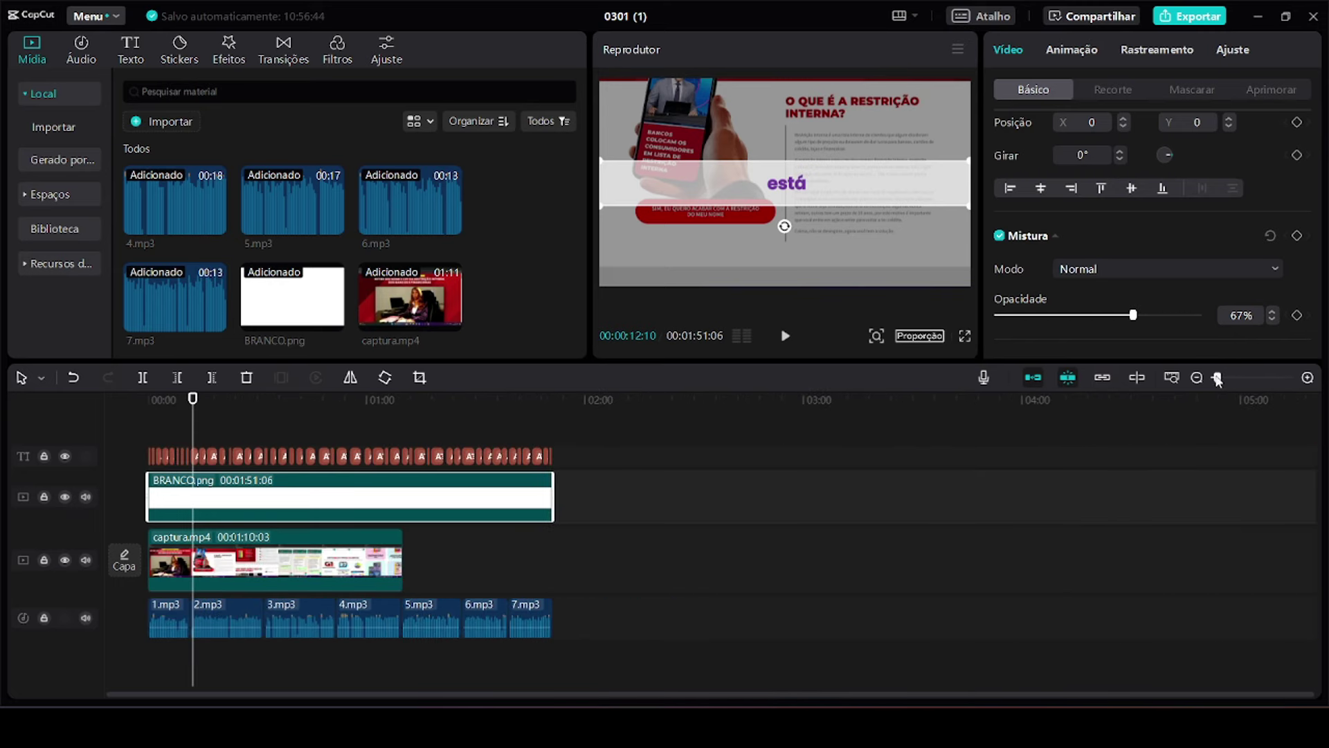
left_click_drag(206, 399, 329, 443)
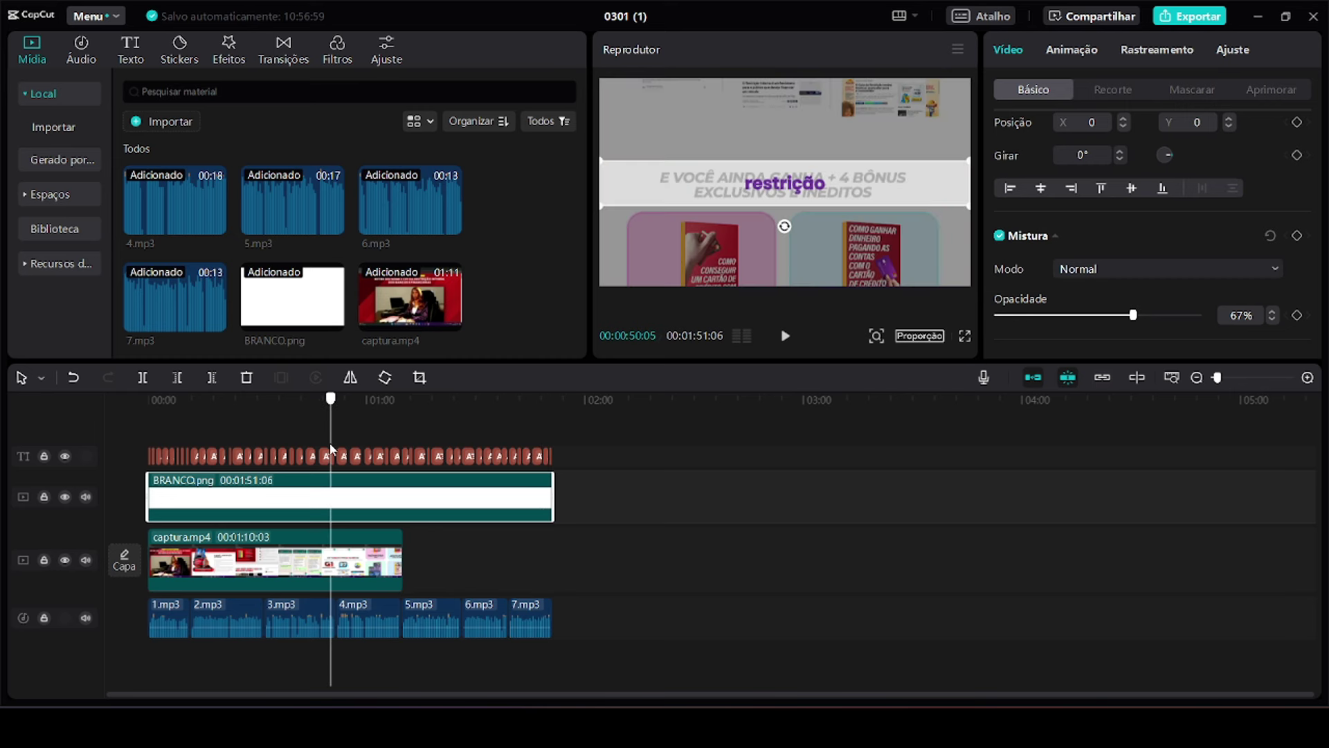
left_click(355, 562)
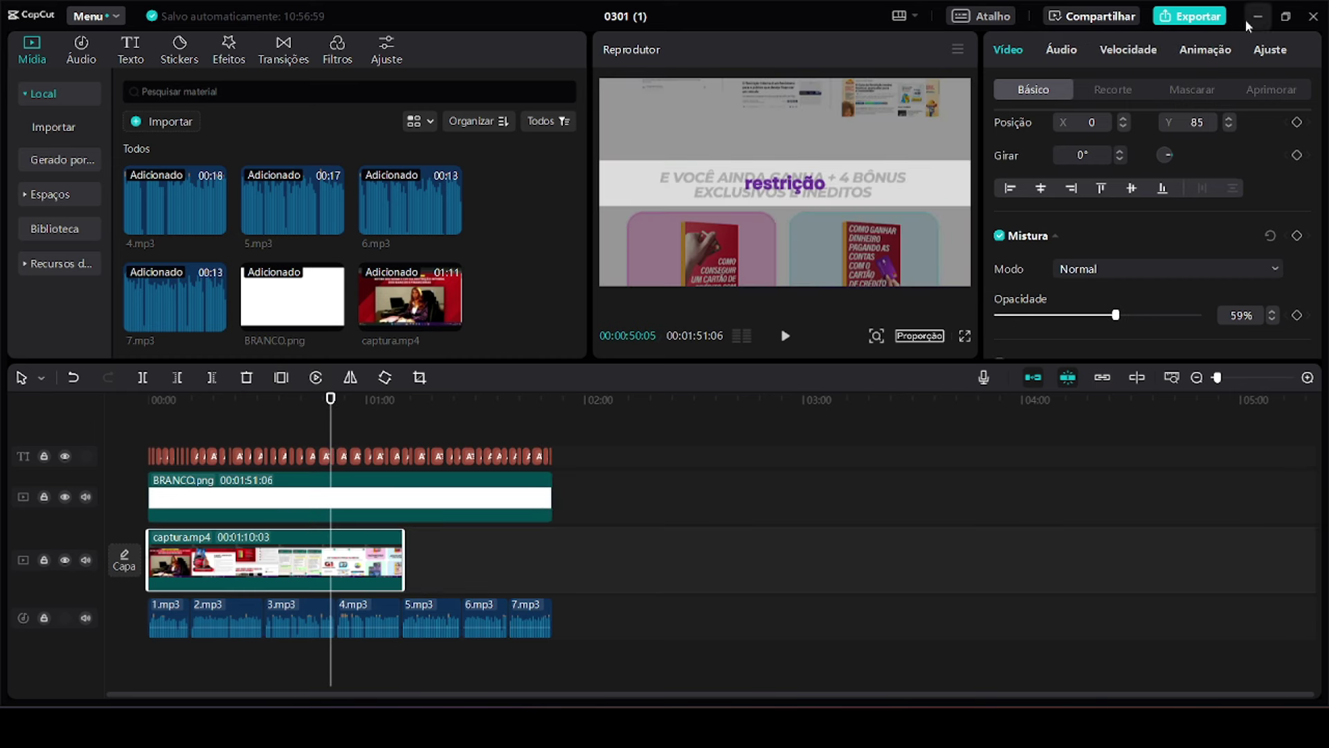
left_click(1130, 50)
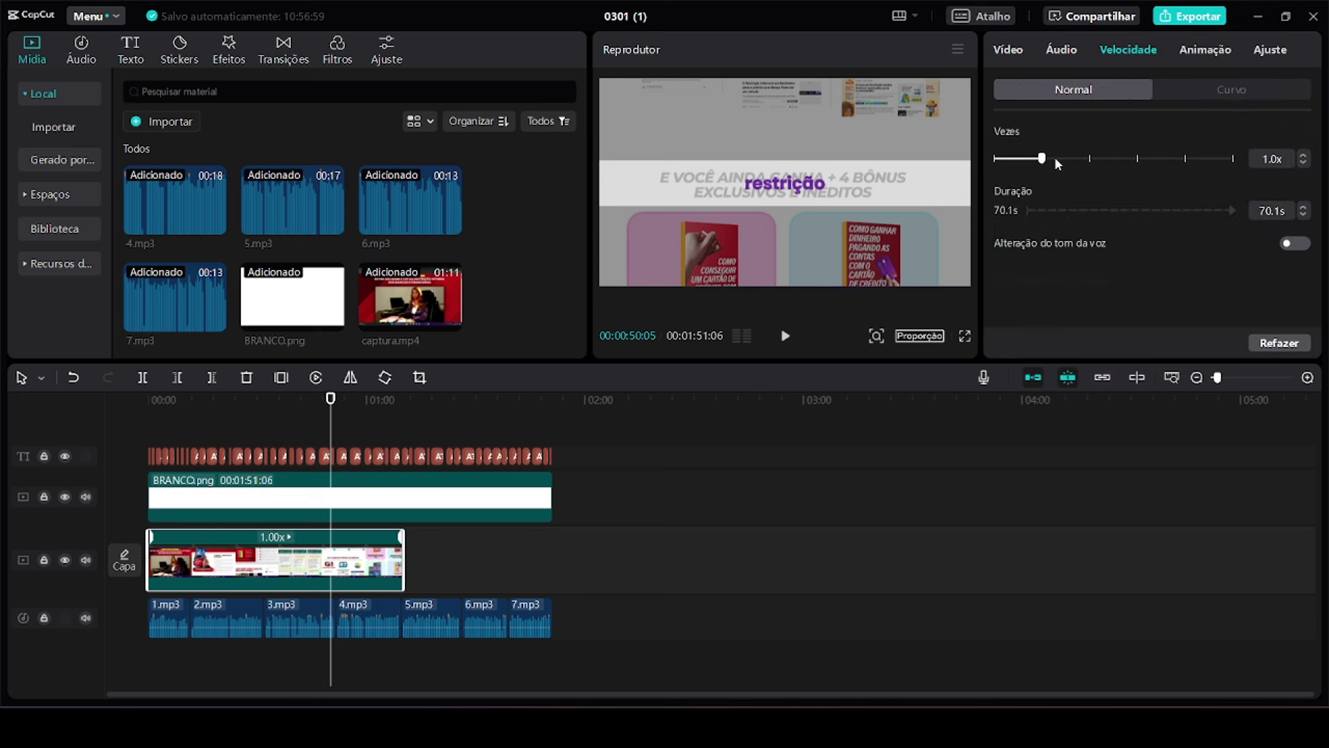
left_click(1033, 158)
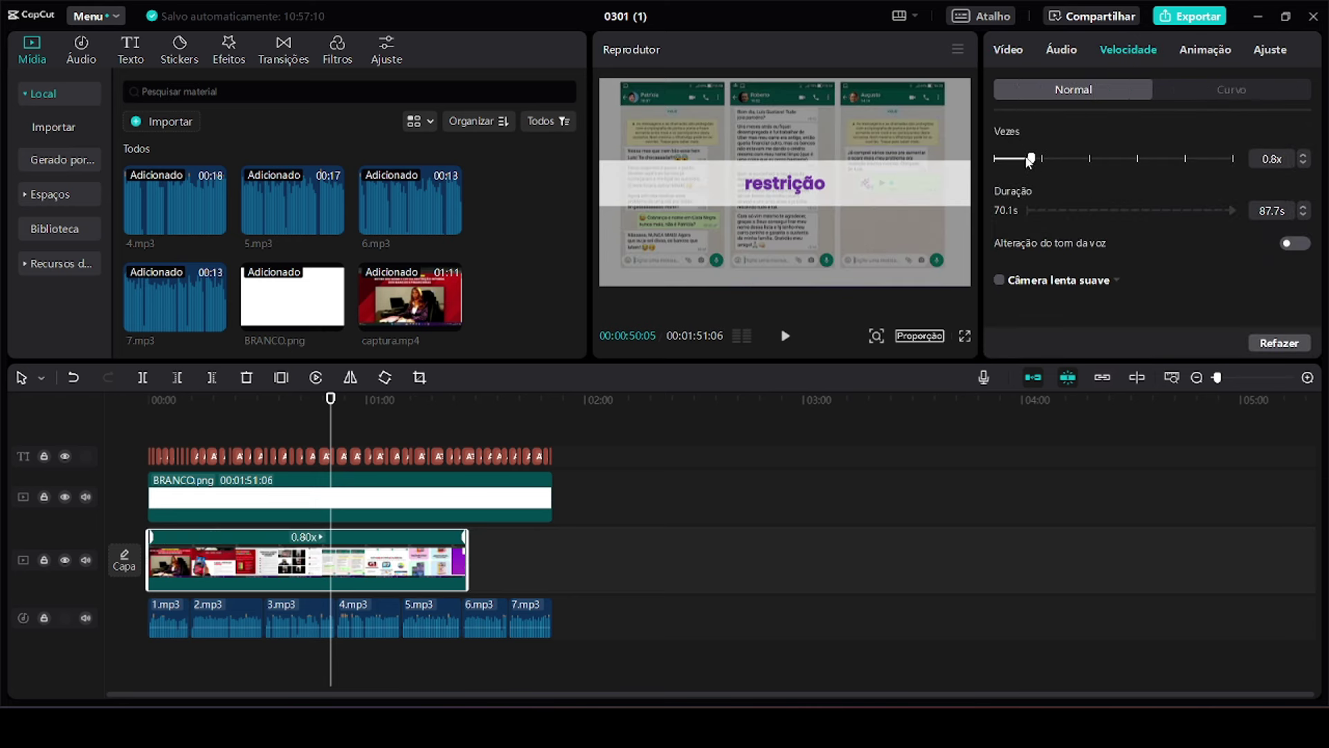
left_click_drag(1029, 160, 1027, 161)
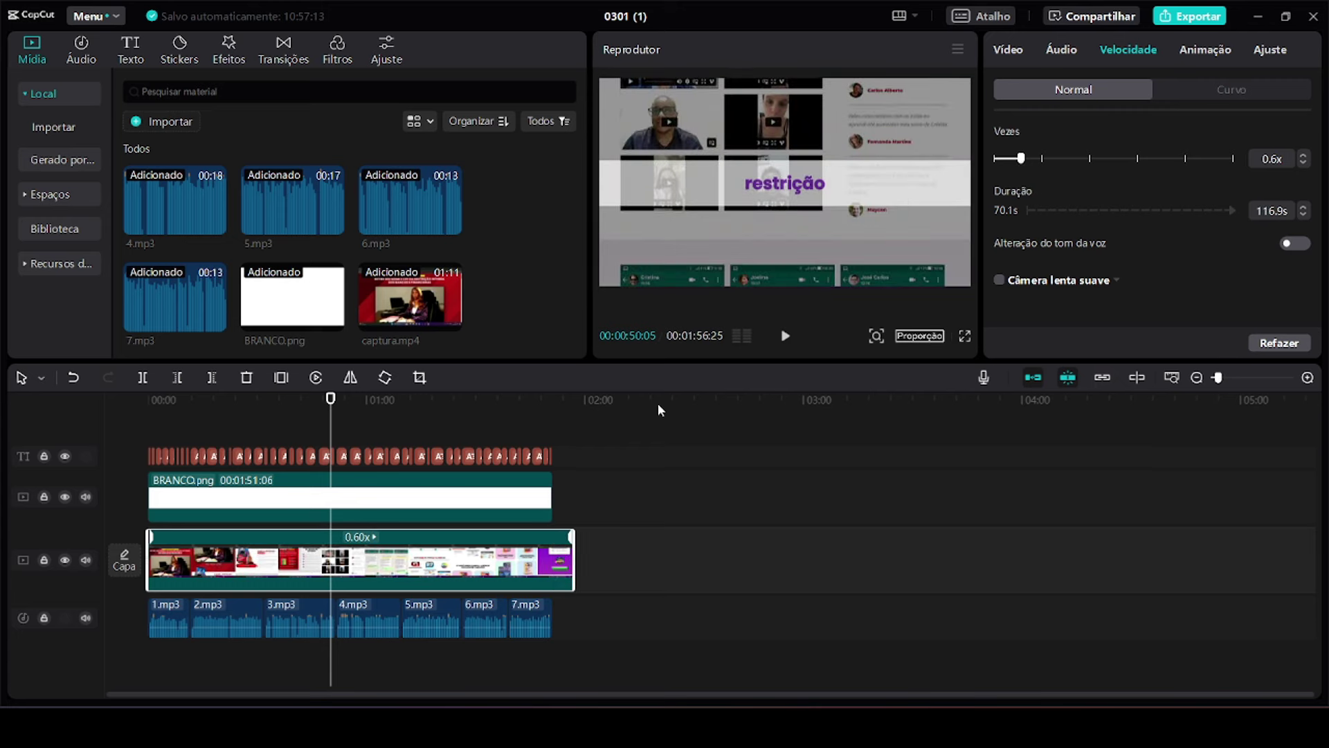
- Play the slowed footage full screen from about 00:50 to check its pace against the captions
key("space")
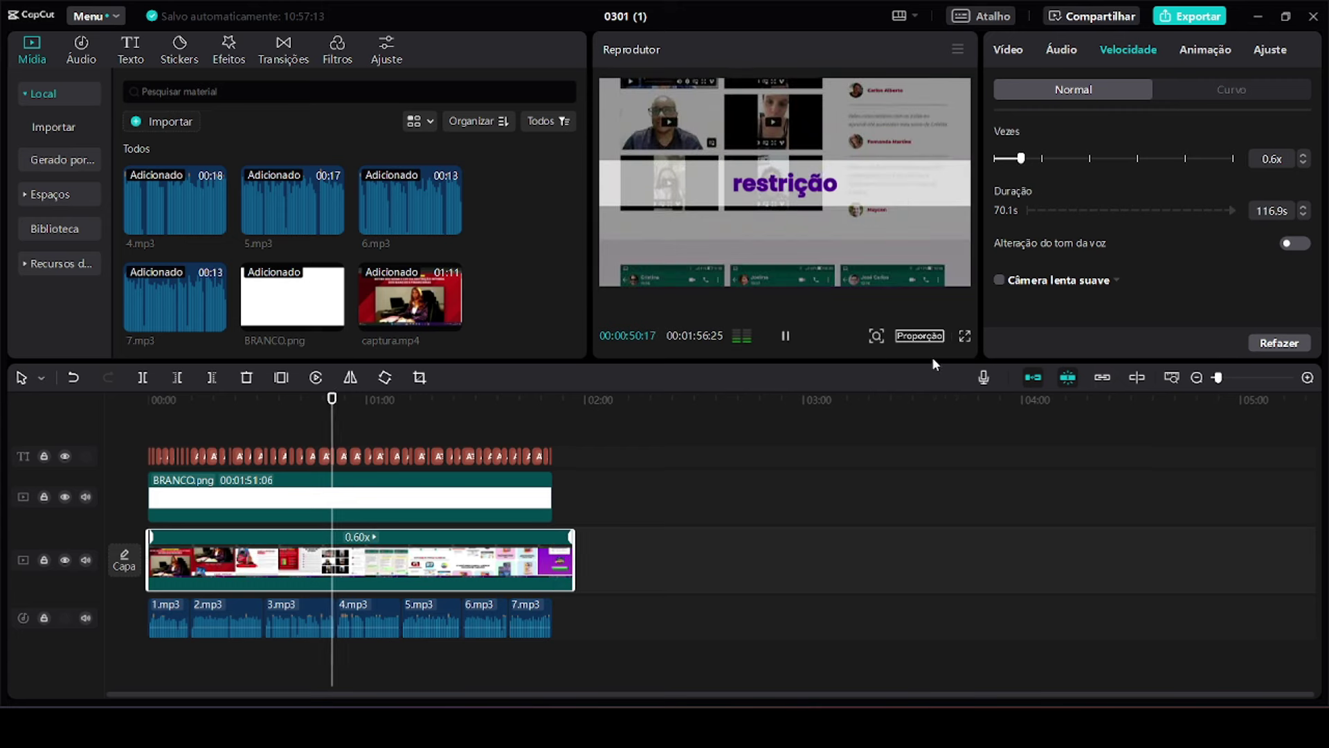
left_click(965, 337)
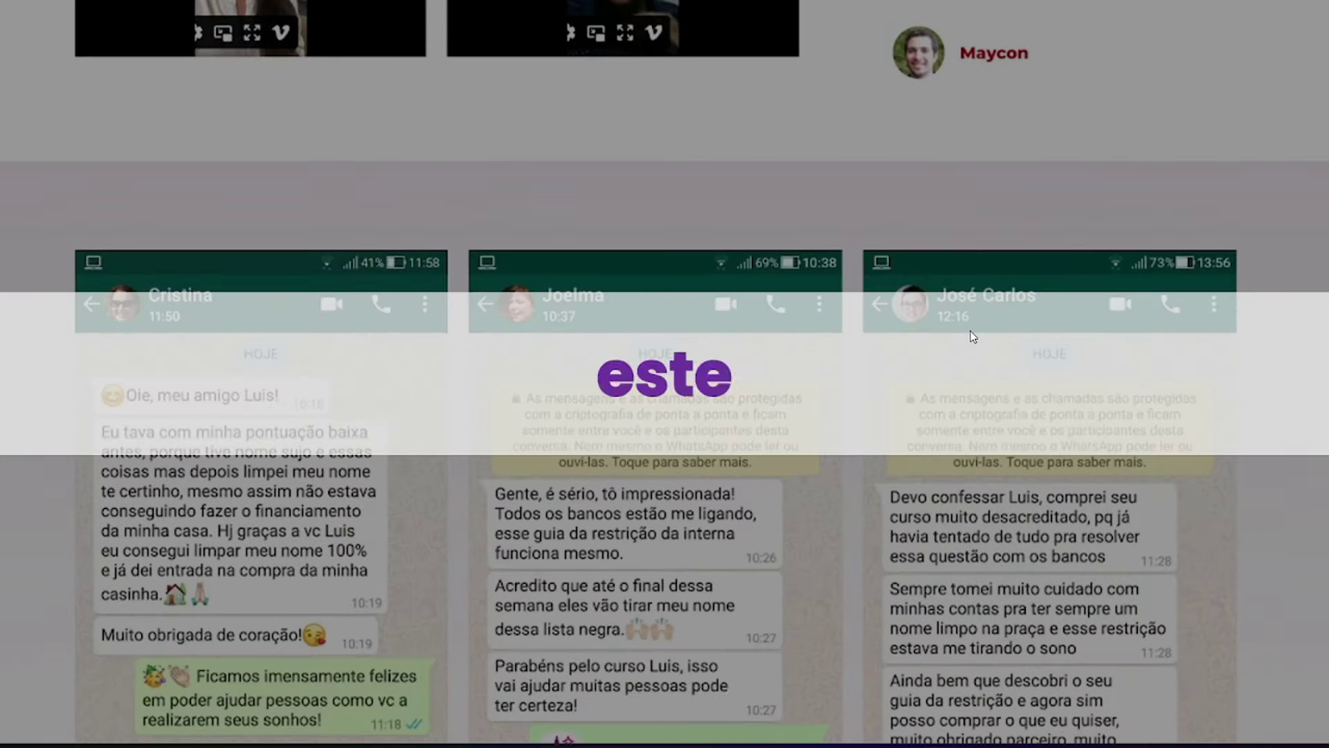
key("Escape")
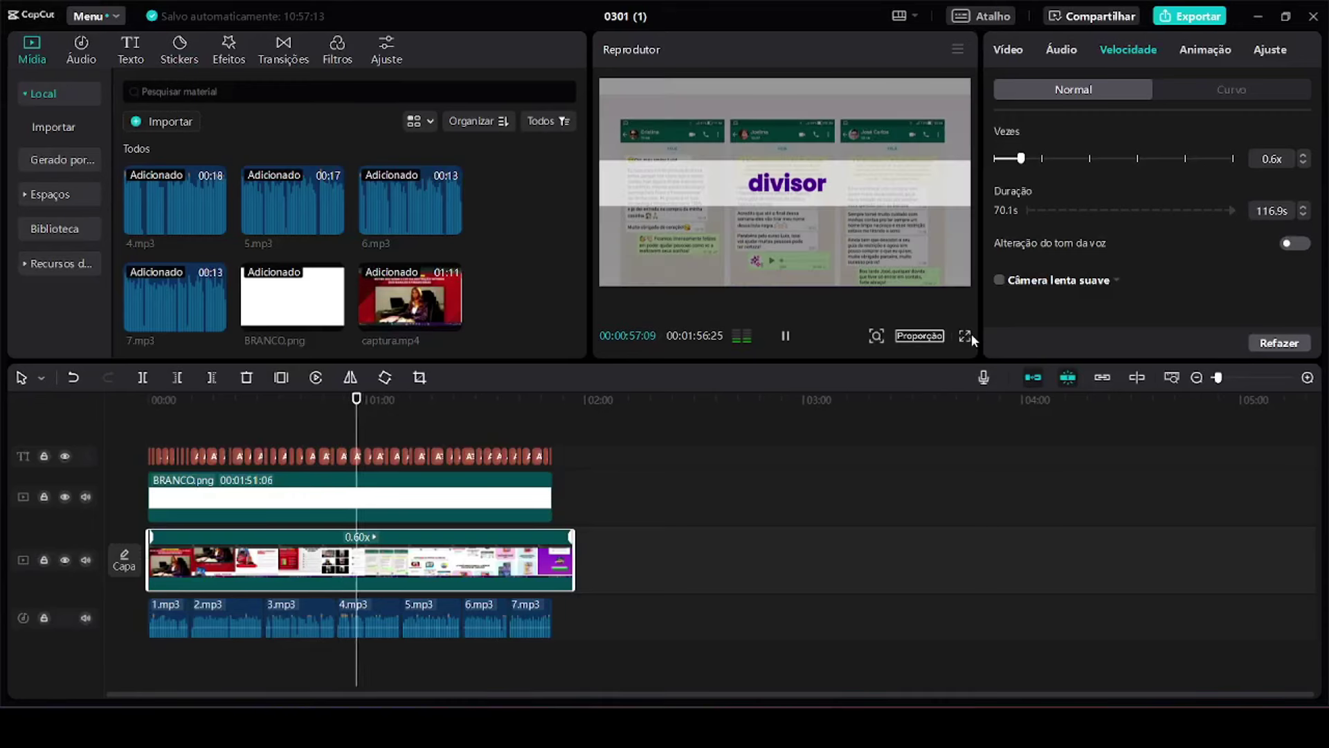
key("space")
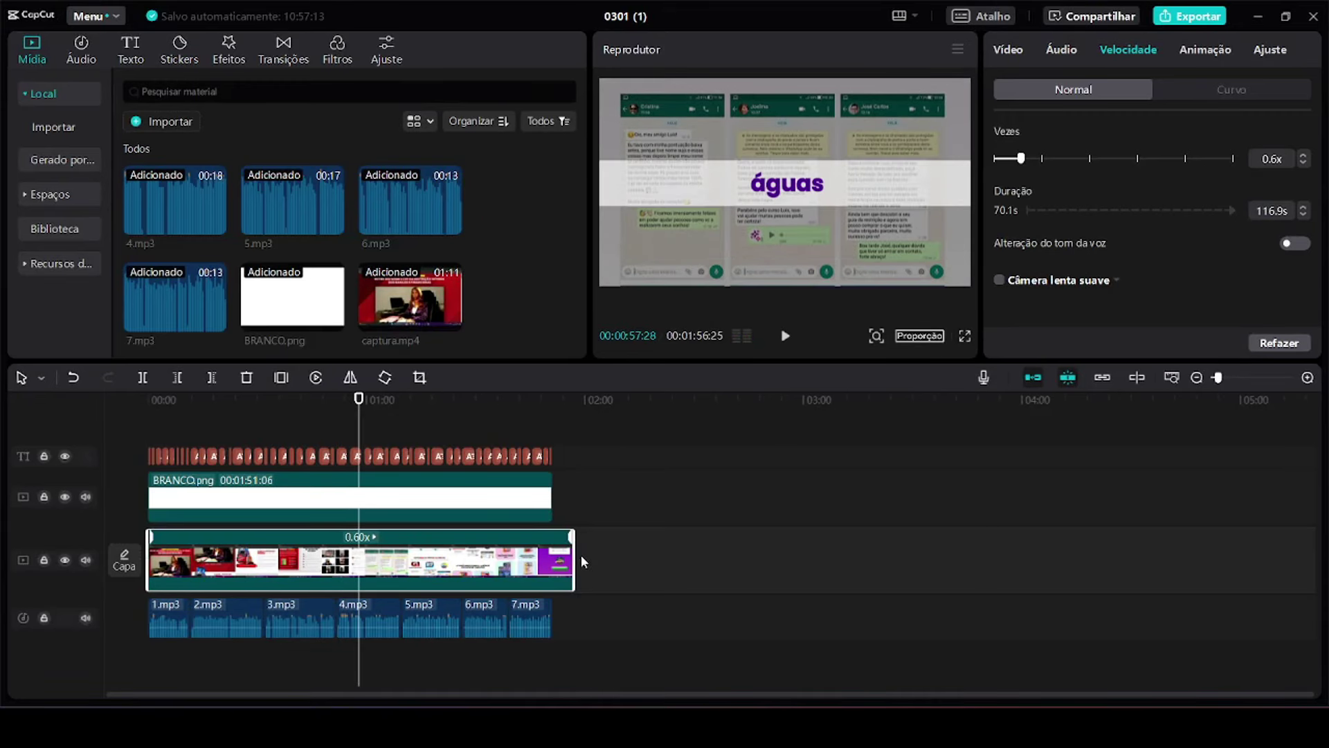
- Trim the end of captura.mp4 to match the narration's end and play part of the closing section
left_click_drag(571, 549, 553, 549)
left_click(377, 413)
key("space")
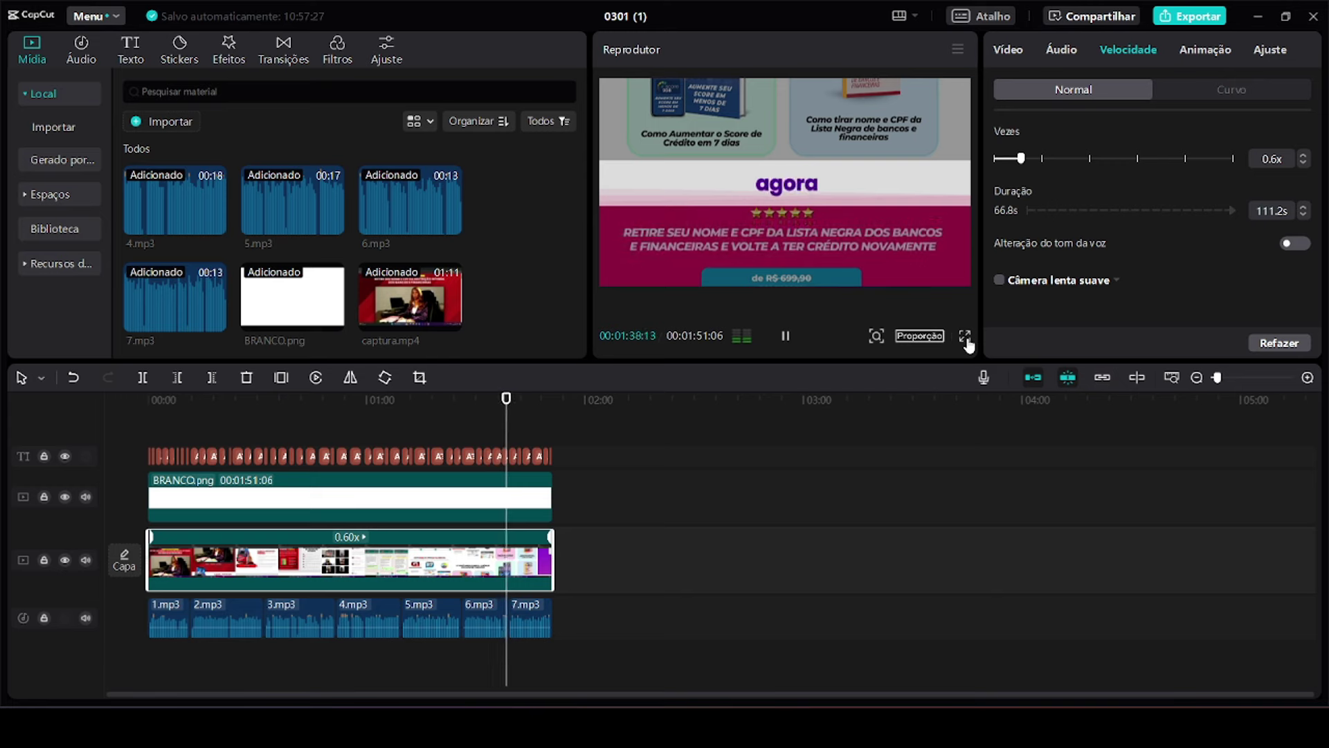
key("space")
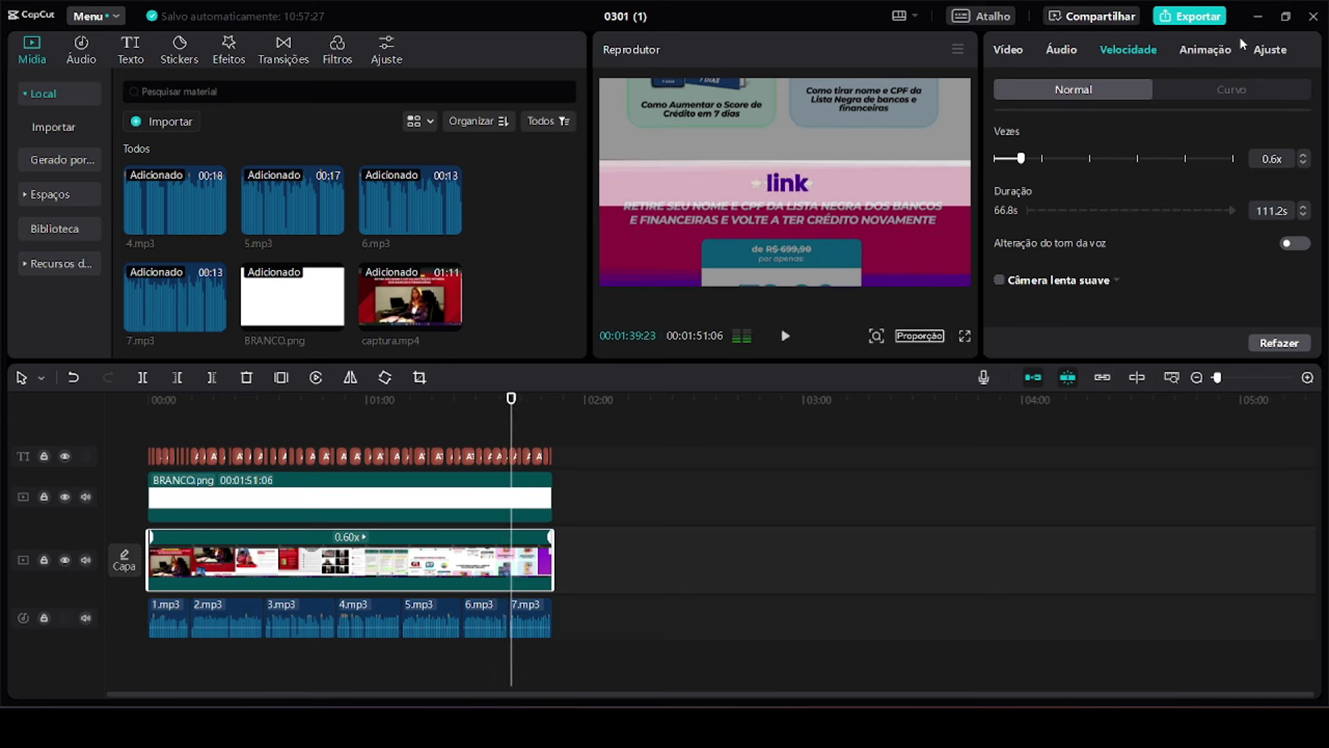
- Export the video titled 0301 (1) as a 1080P HEVC mp4 at 30fps
left_click(1189, 20)
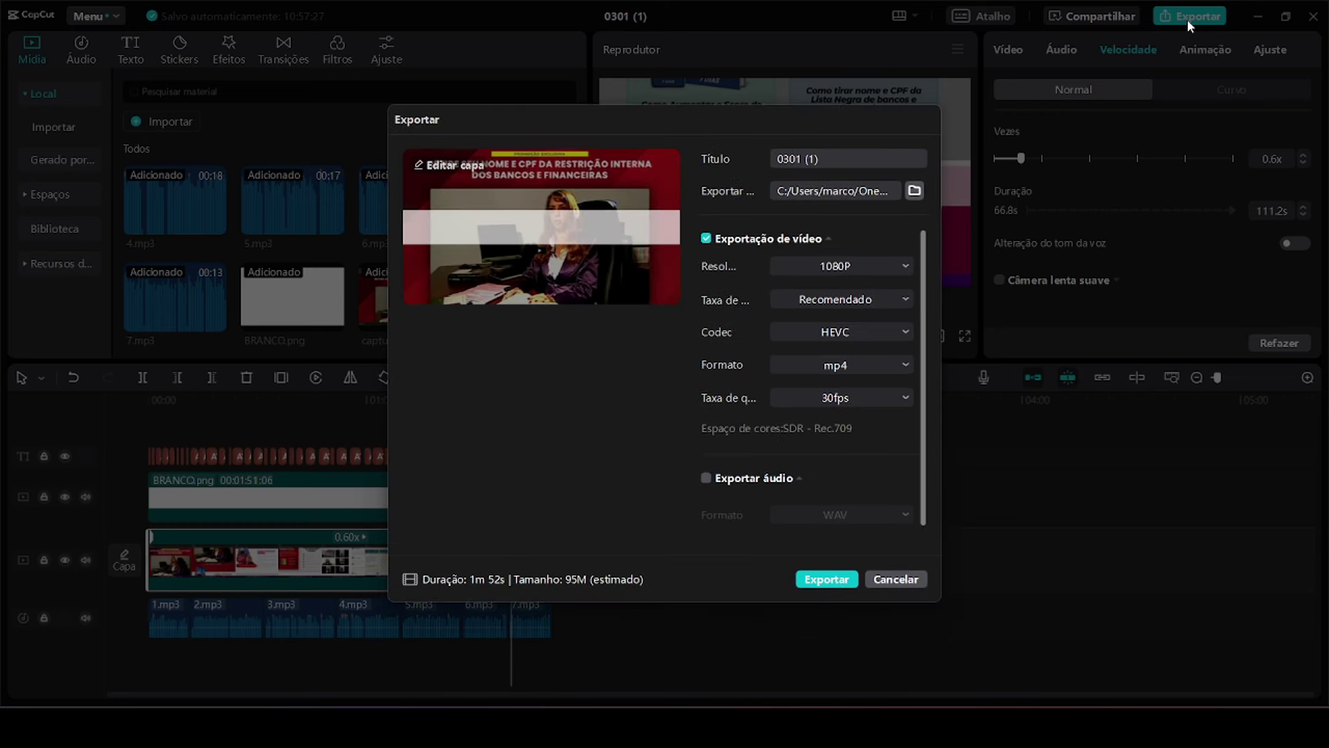
left_click(826, 579)
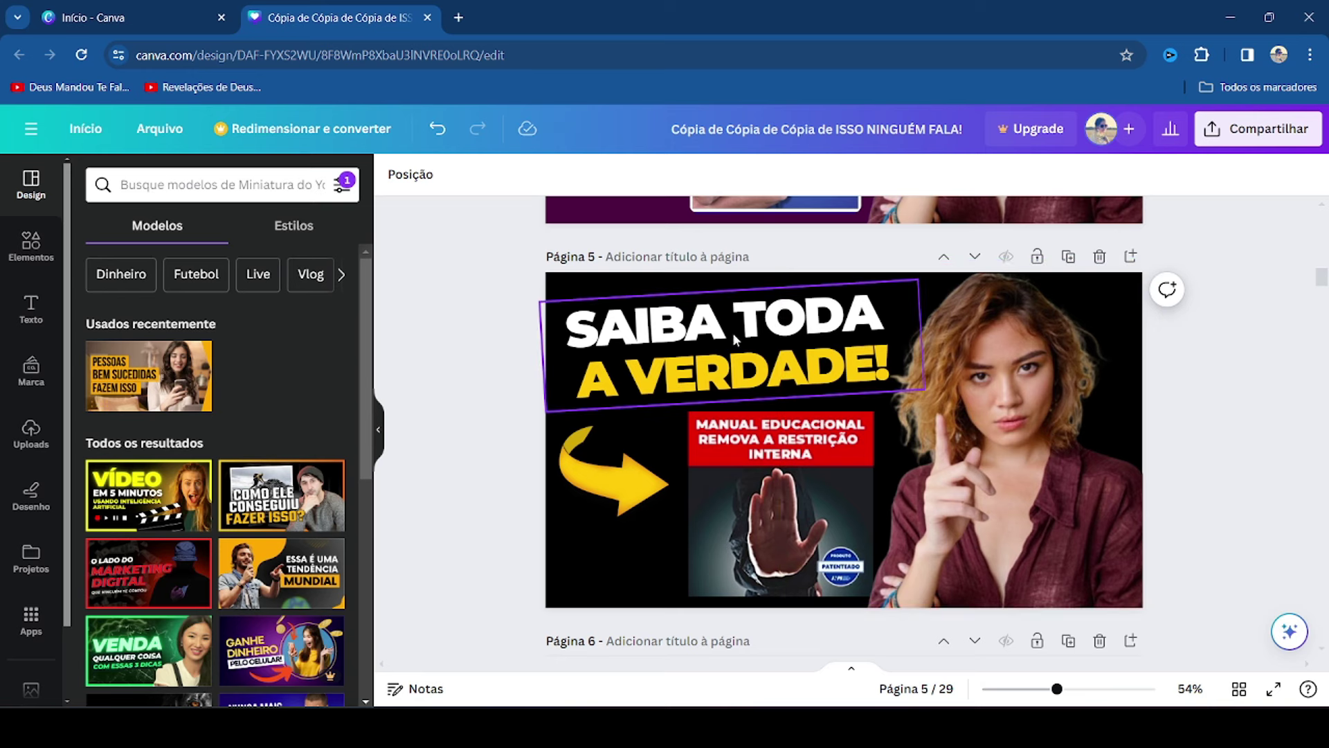
- In Canva, nudge the Manual Educacional product image slightly left on the page 5 thumbnail and open the sharing options
left_click(736, 505)
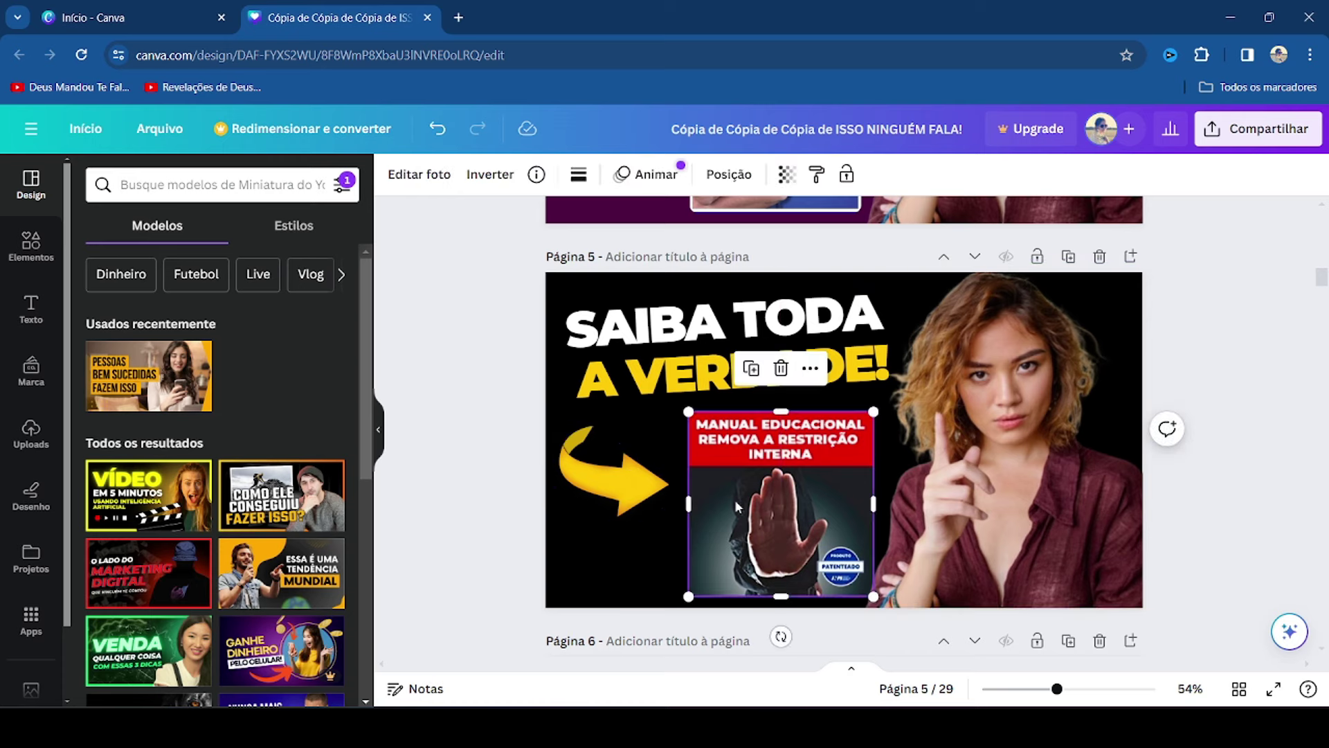
left_click_drag(736, 505, 730, 506)
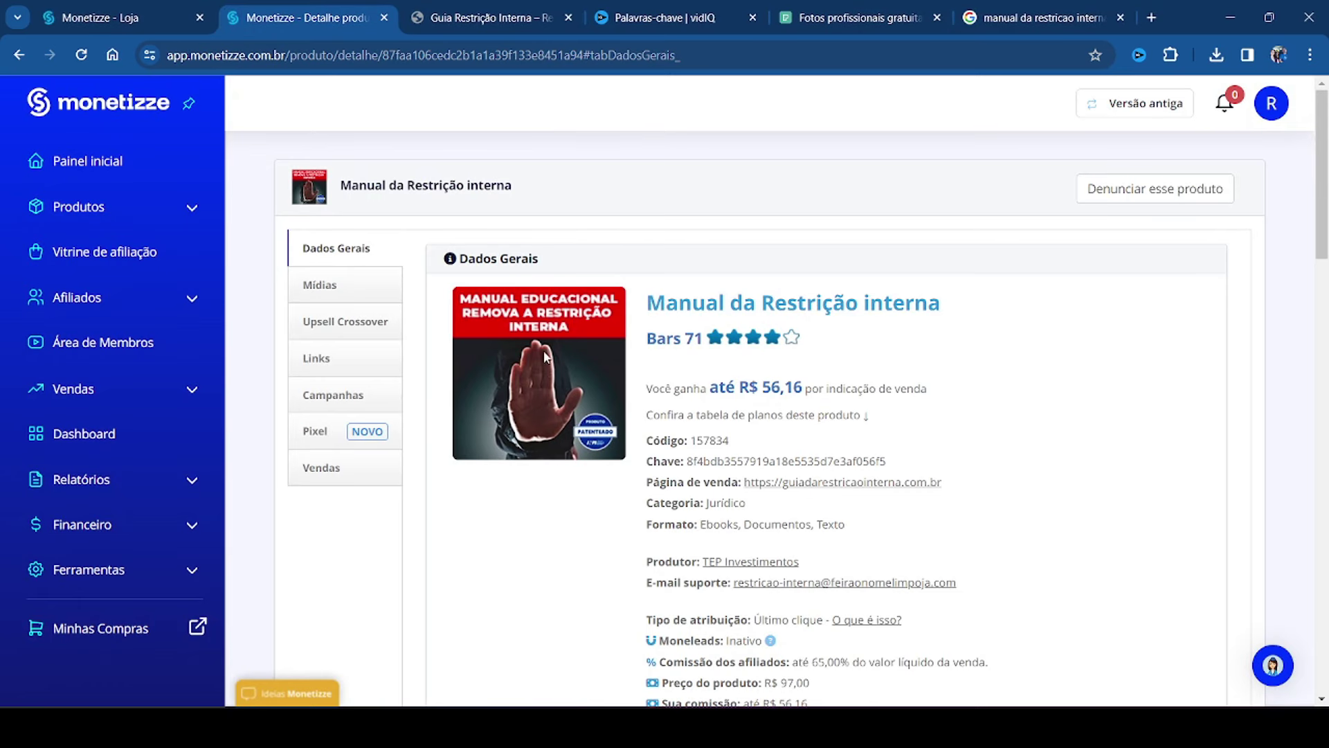
right_click(545, 362)
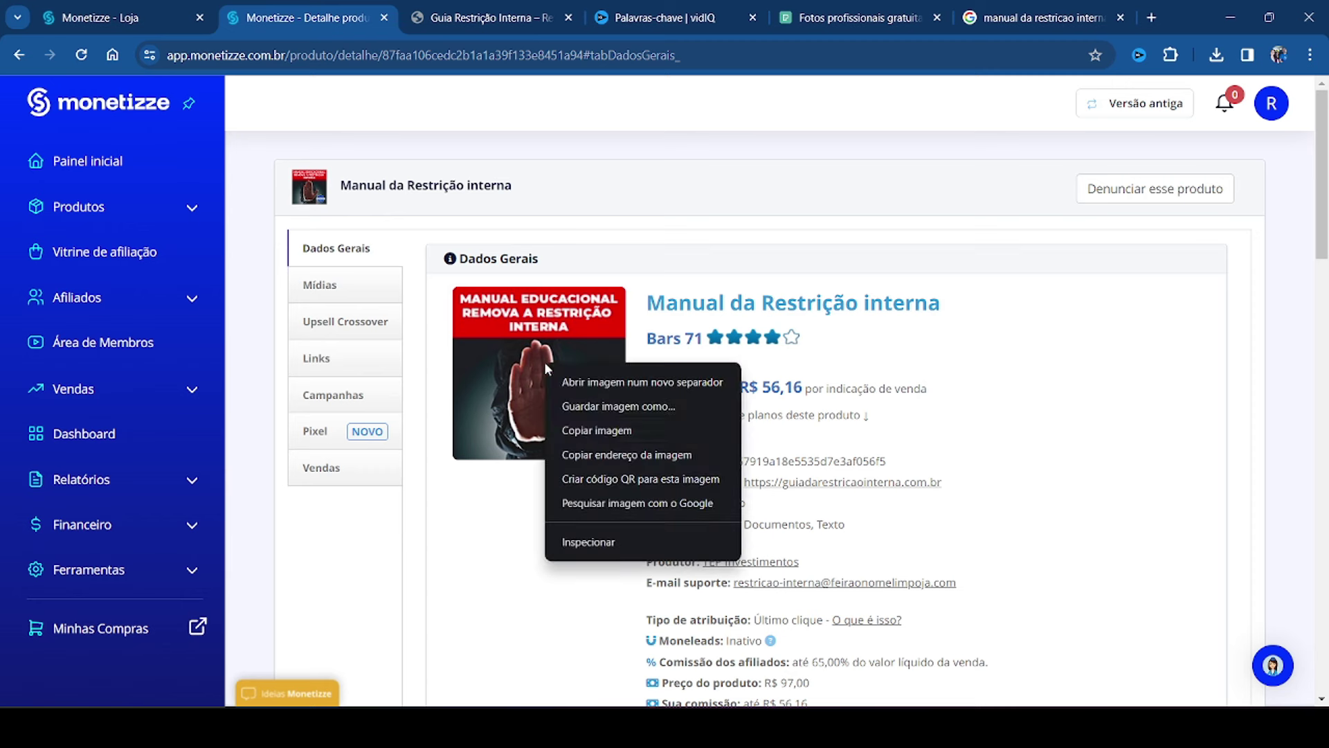
left_click(1279, 408)
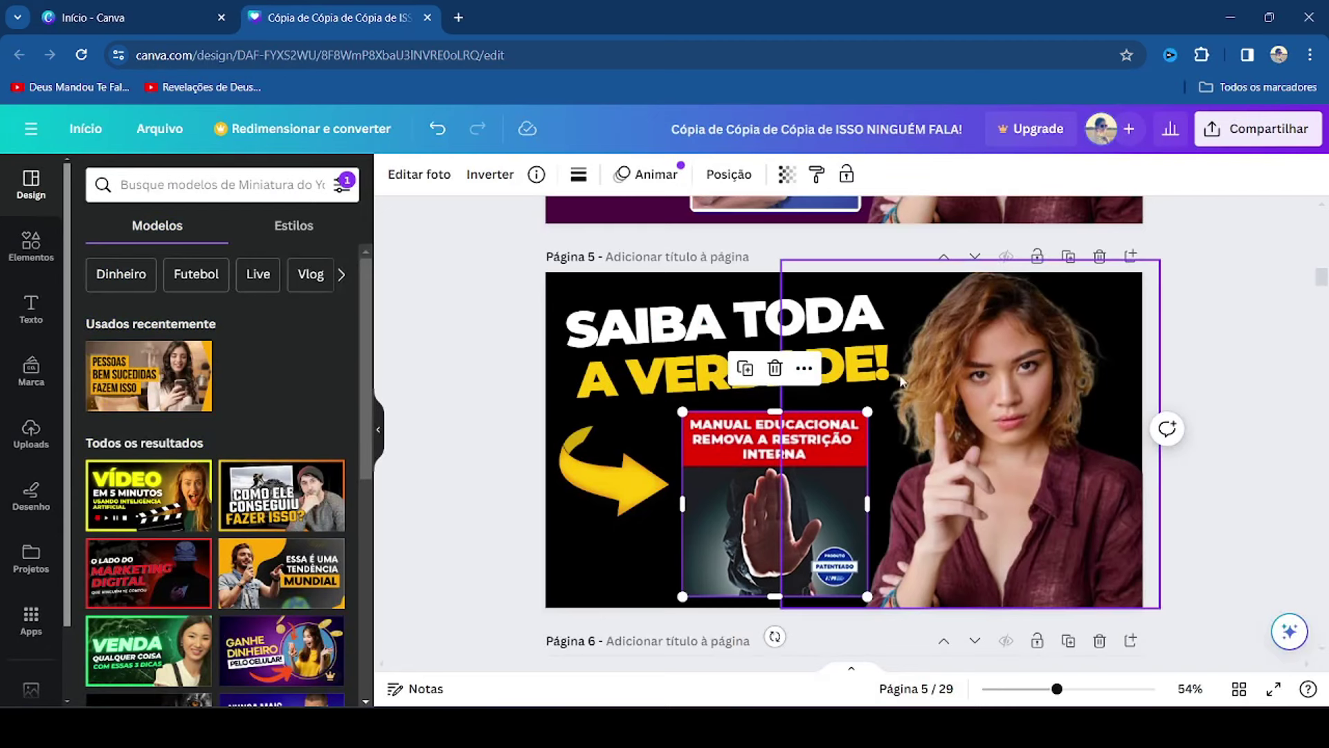
left_click(1279, 131)
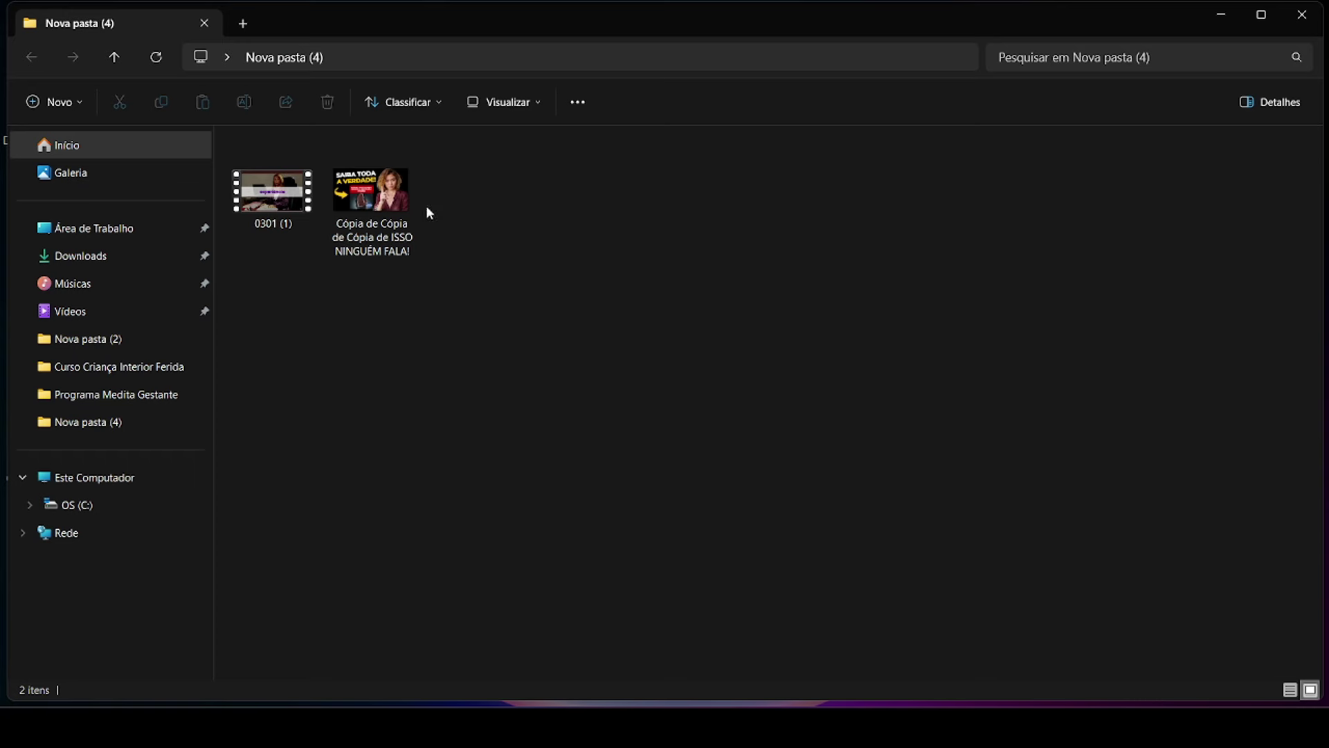
- Open the SAIBA TODA A VERDADE thumbnail and the 0301 (1) video from Nova pasta (4) for review, and close both
double_click(370, 197)
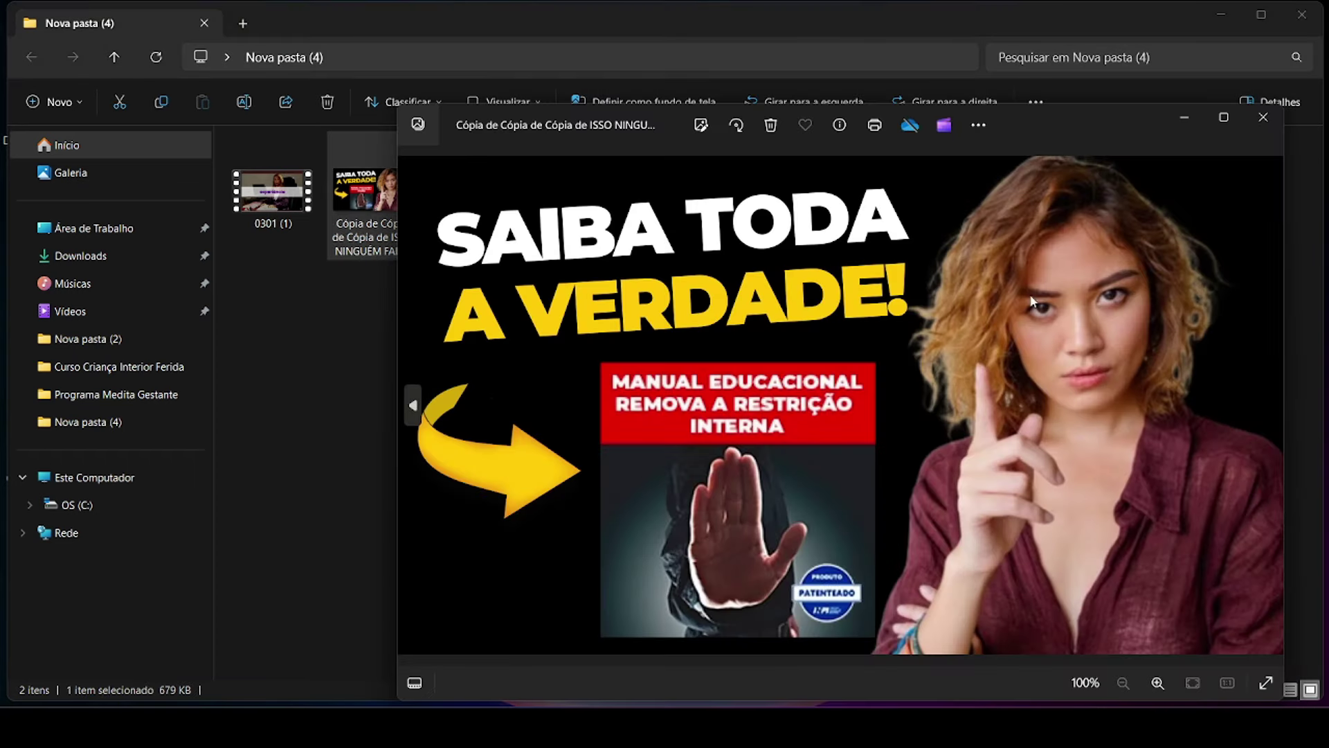
left_click(296, 357)
double_click(280, 197)
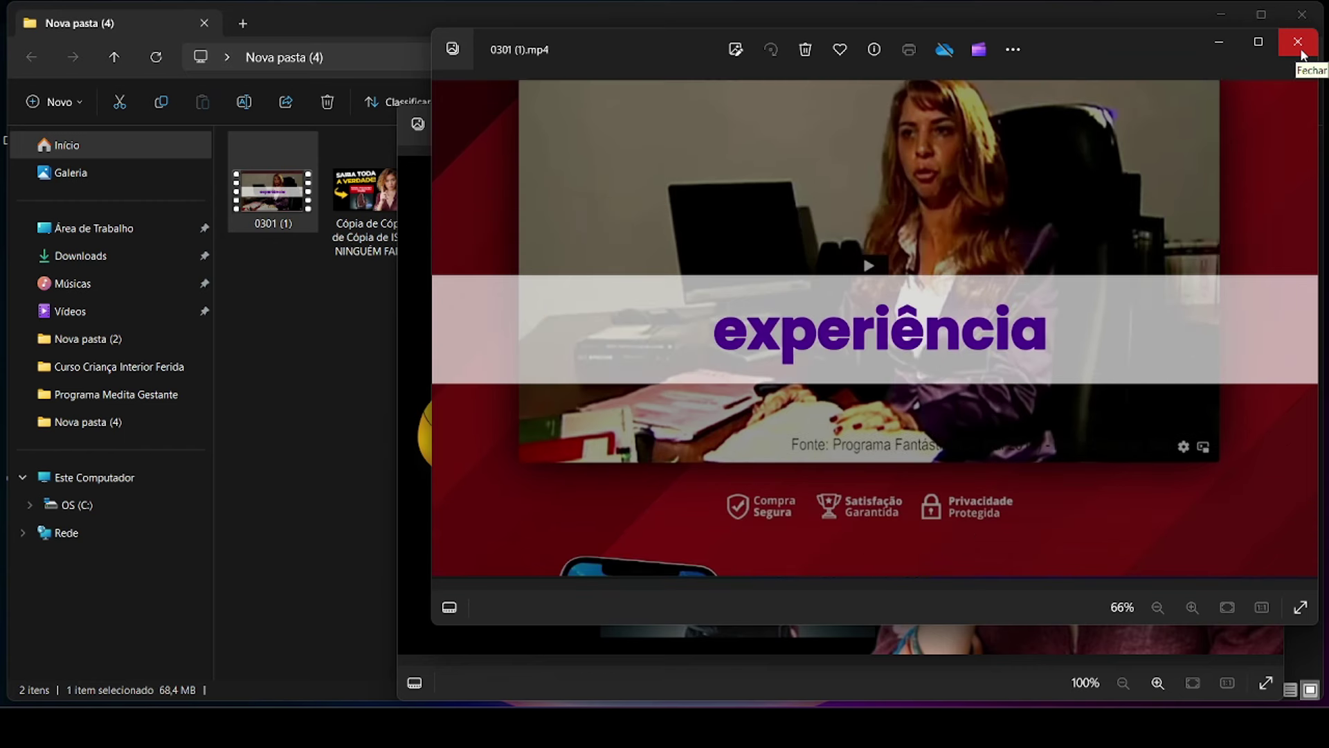
left_click(1300, 48)
left_click(1267, 119)
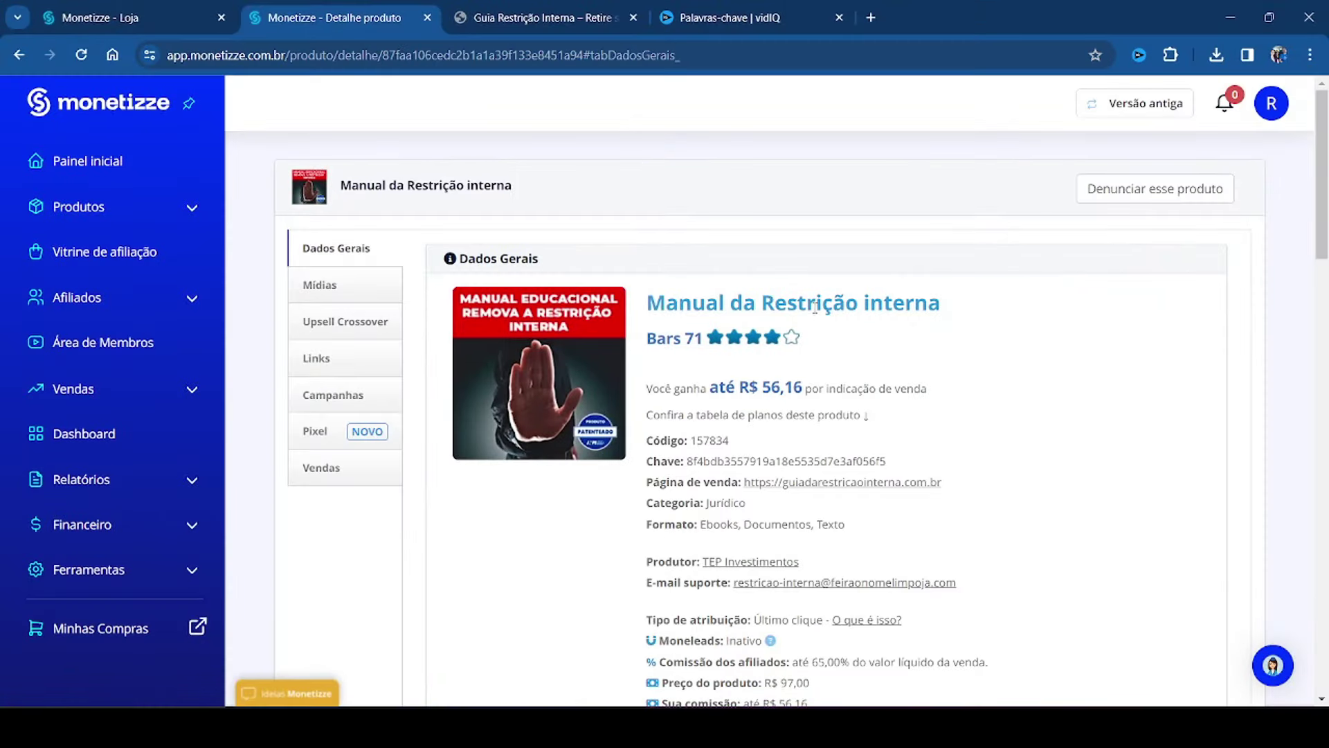
- Switch to the vidIQ related keywords for manual da restrição interna in the browser
left_click(750, 18)
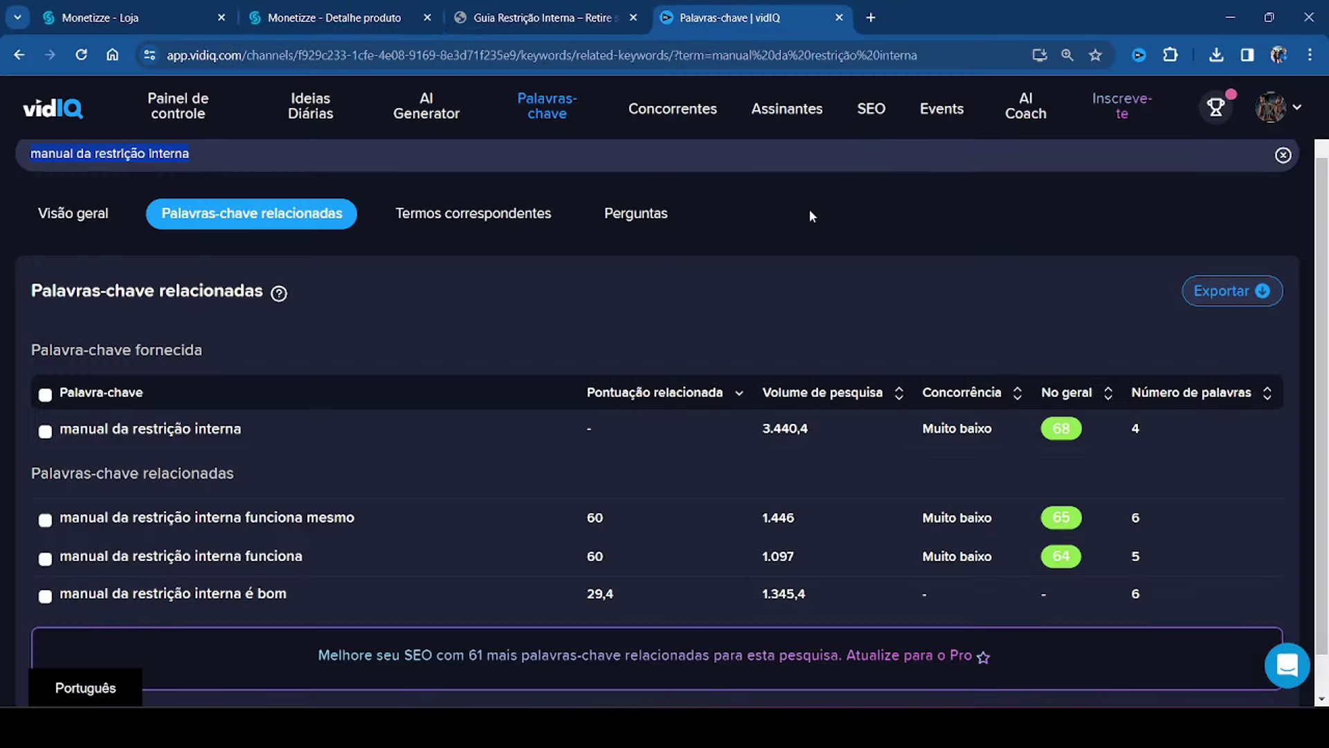